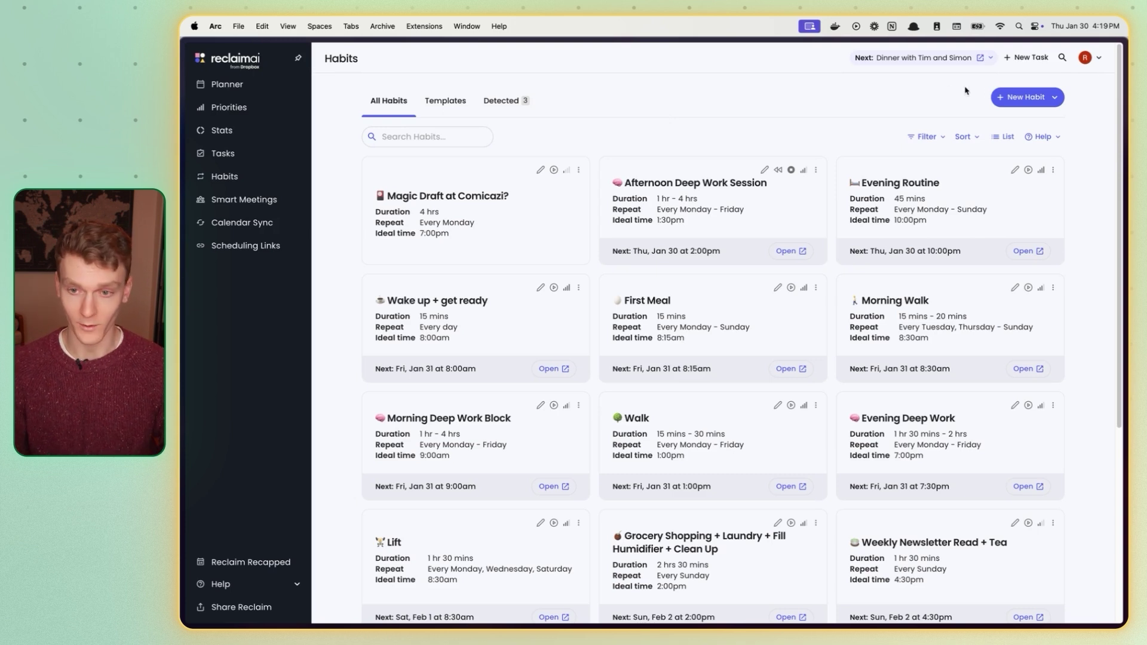
Step: Create a new habit named "Midday Walk" with a tree emoji
{"action": "left_click", "coordinate": [1019, 97]}
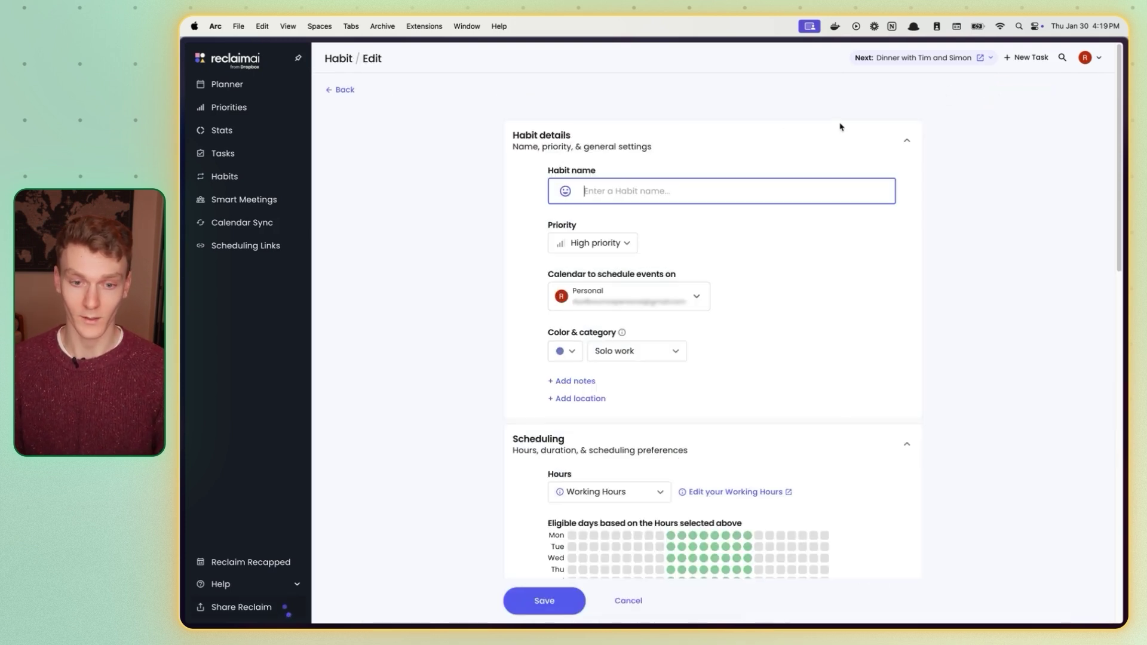
{"action": "type", "text": "Midday Walk"}
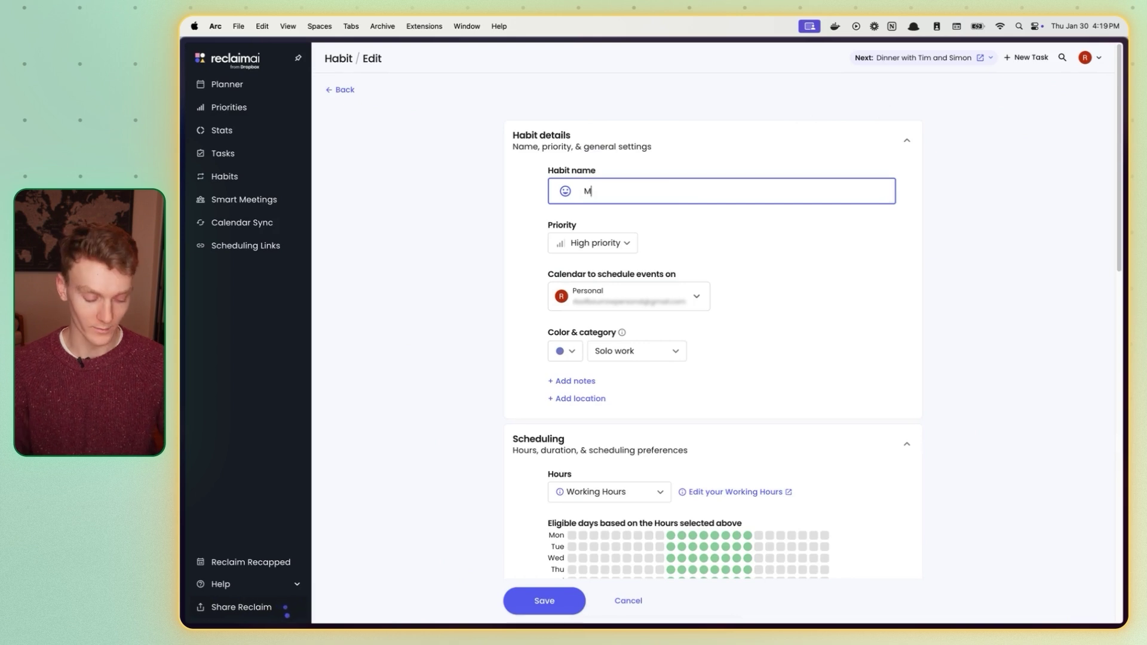
{"action": "left_click", "coordinate": [564, 192]}
{"action": "left_click", "coordinate": [597, 257]}
Step: Review the habit's available priority levels, calendars, categories and colors without changing them
{"action": "scroll", "coordinate": [679, 173], "scroll_direction": "down", "scroll_amount": 2}
{"action": "scroll", "coordinate": [679, 173], "scroll_direction": "down", "scroll_amount": 2}
{"action": "left_click", "coordinate": [605, 120]}
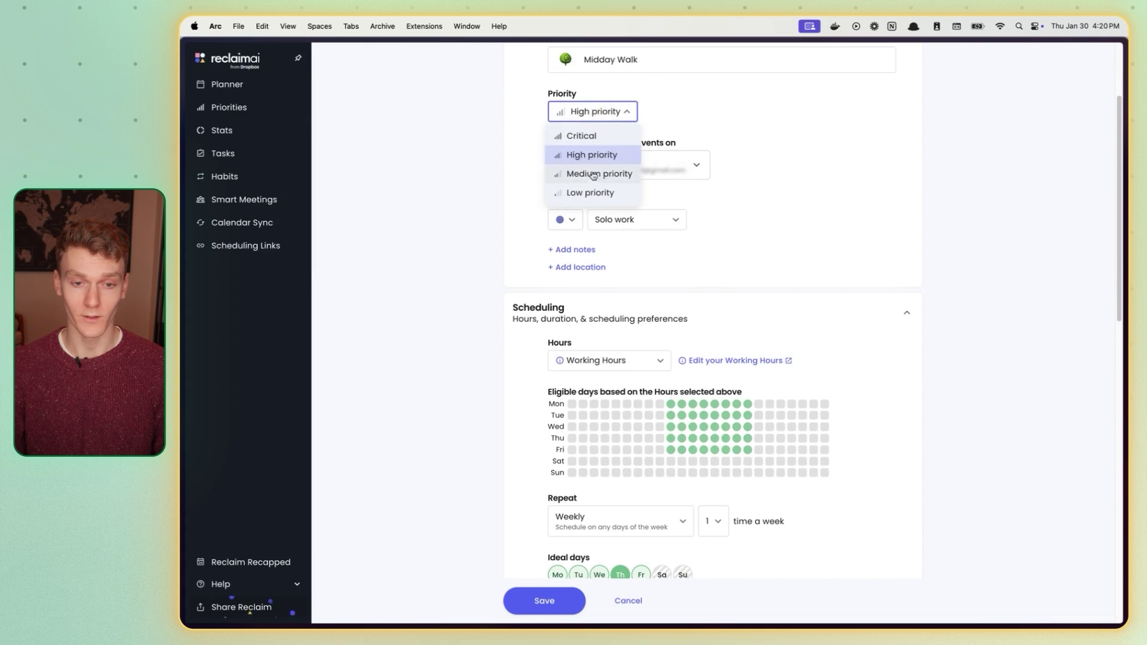
{"action": "left_click", "coordinate": [749, 124]}
{"action": "scroll", "coordinate": [749, 124], "scroll_direction": "down", "scroll_amount": 1}
{"action": "left_click", "coordinate": [633, 143]}
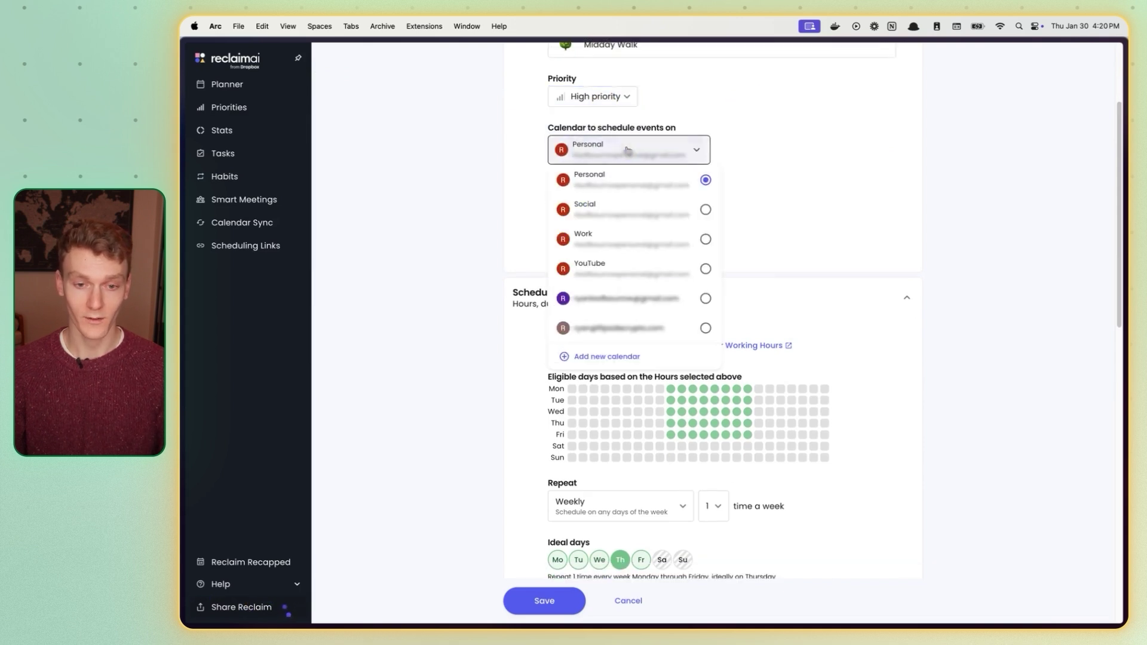
{"action": "key", "text": "Escape"}
{"action": "left_click", "coordinate": [661, 199]}
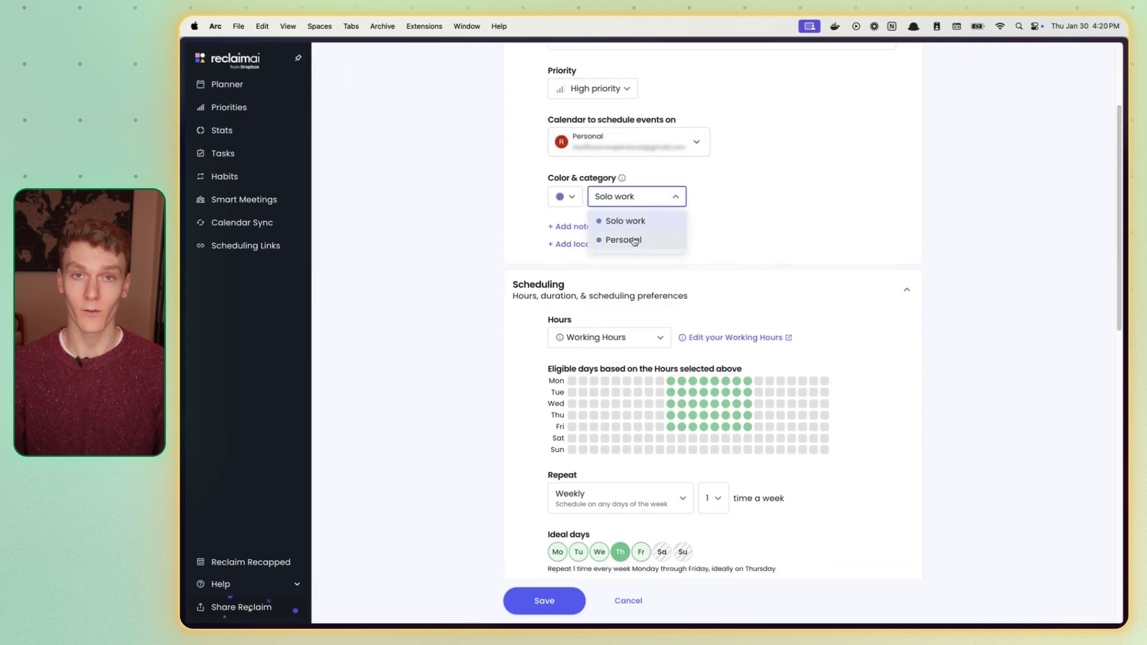
{"action": "left_click", "coordinate": [738, 187]}
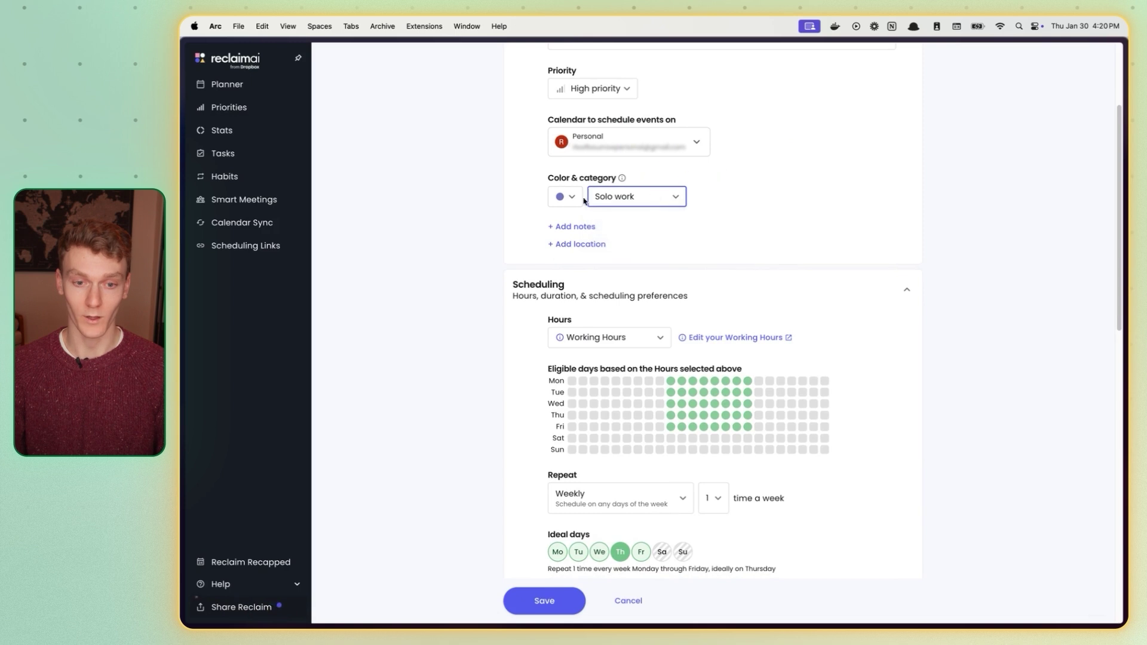
{"action": "left_click", "coordinate": [564, 197]}
{"action": "scroll", "coordinate": [772, 190], "scroll_direction": "down", "scroll_amount": 3}
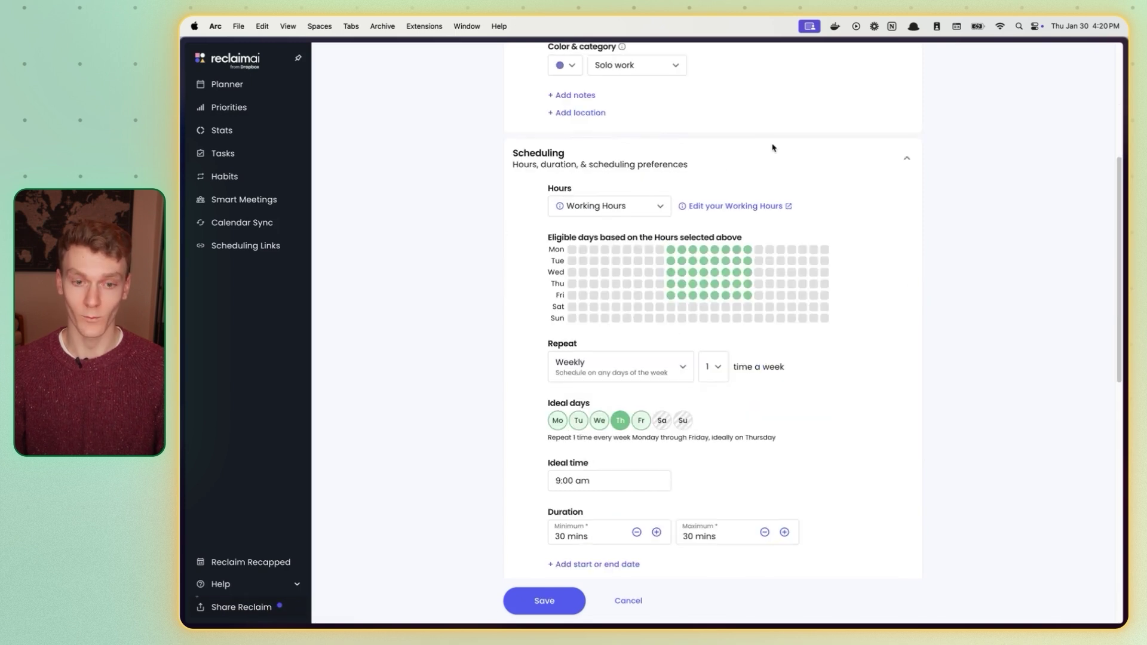
Step: Switch the scheduling hours to One-off hours, set Monday to 11:00am–3:00pm and copy that range to the other days
{"action": "left_click", "coordinate": [650, 204]}
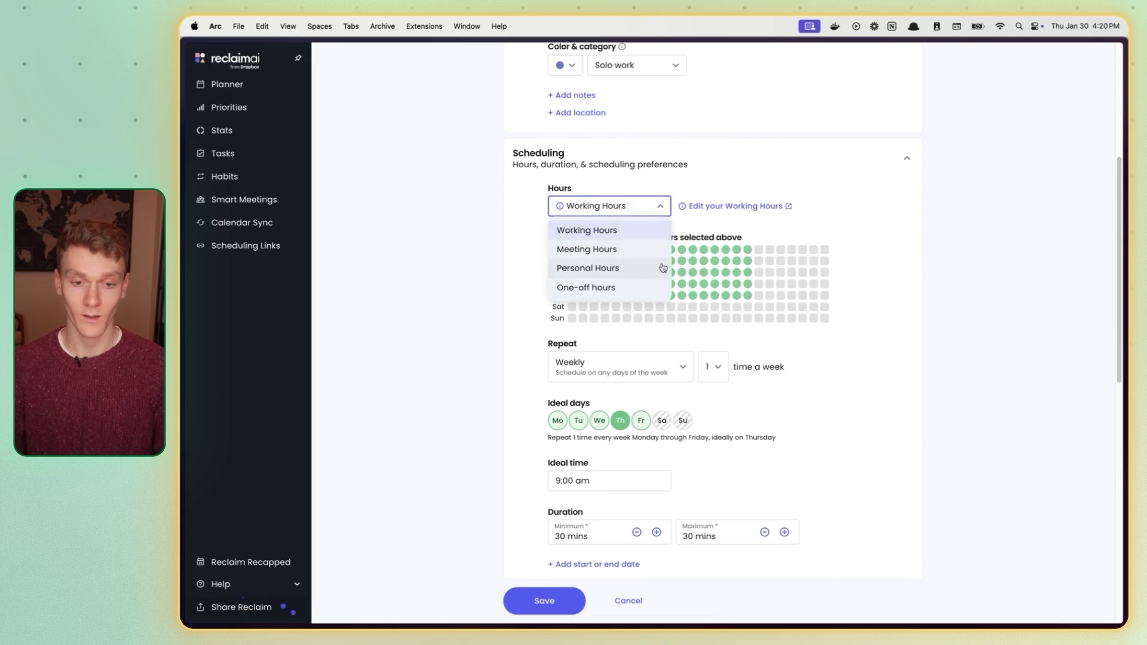
{"action": "left_click", "coordinate": [620, 288]}
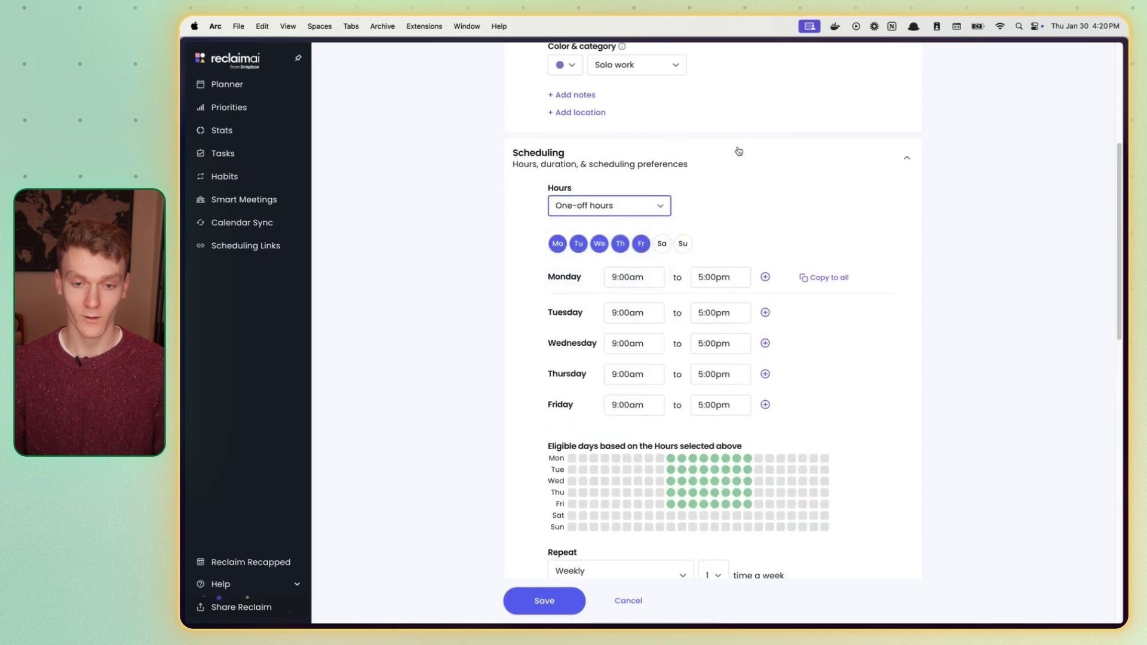
{"action": "scroll", "coordinate": [738, 148], "scroll_direction": "down", "scroll_amount": 1}
{"action": "left_click", "coordinate": [616, 242]}
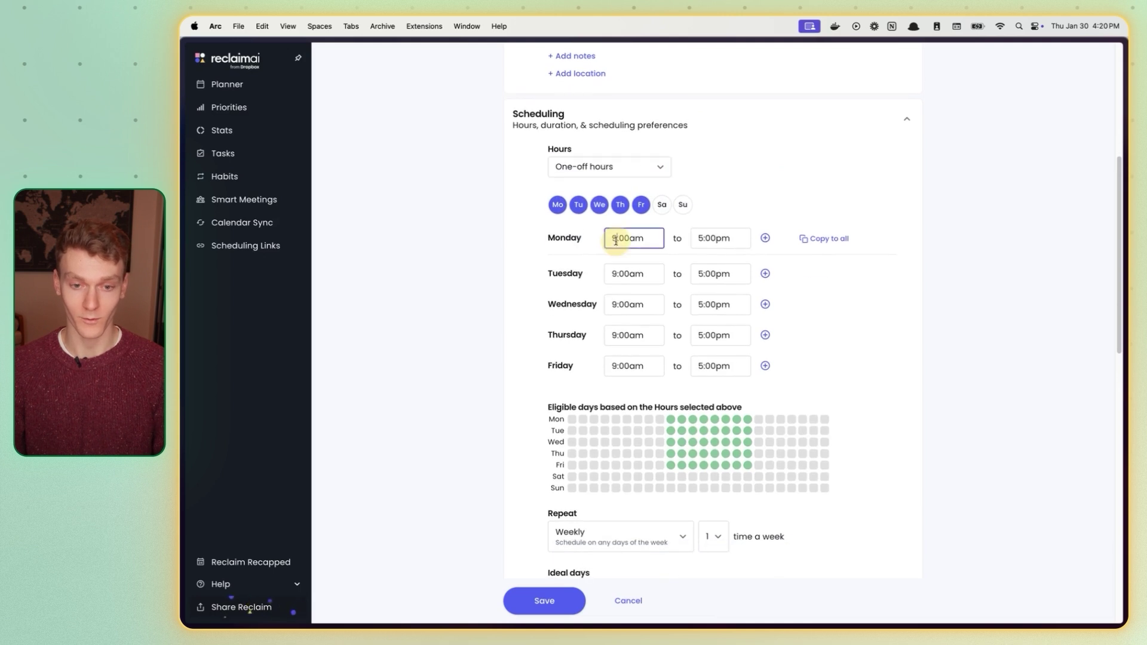
{"action": "key", "text": "BackSpace"}
{"action": "type", "text": "11"}
{"action": "left_click", "coordinate": [705, 239]}
{"action": "key", "text": "BackSpace"}
{"action": "type", "text": "3"}
{"action": "left_click", "coordinate": [824, 239]}
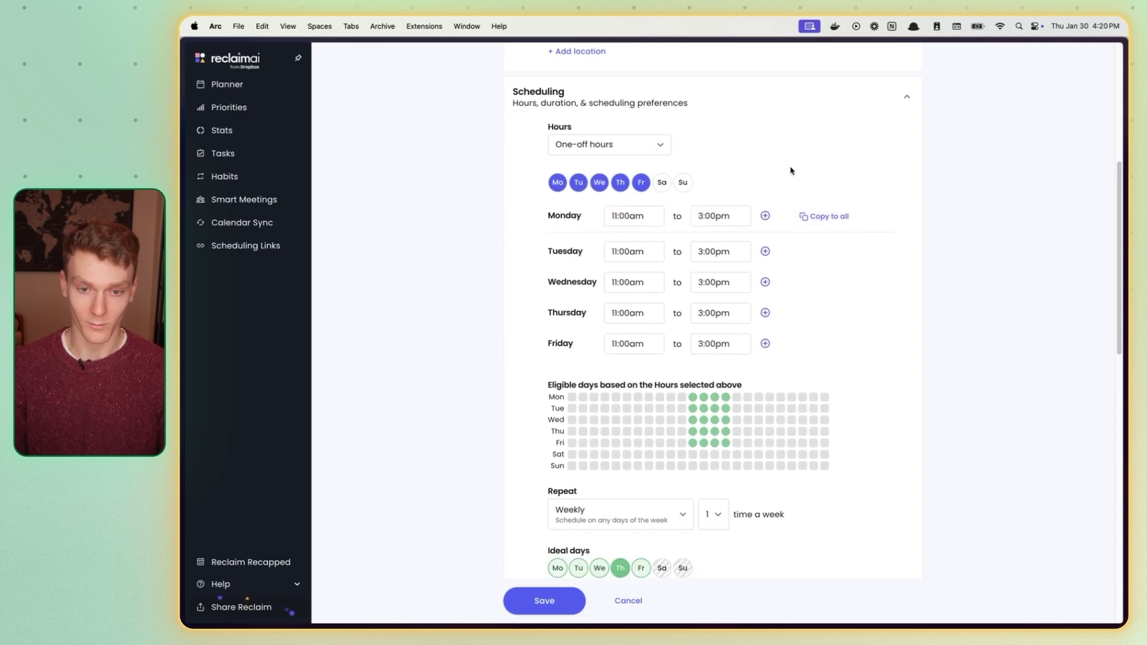
Step: Set the habit to repeat every day
{"action": "scroll", "coordinate": [789, 171], "scroll_direction": "down", "scroll_amount": 1}
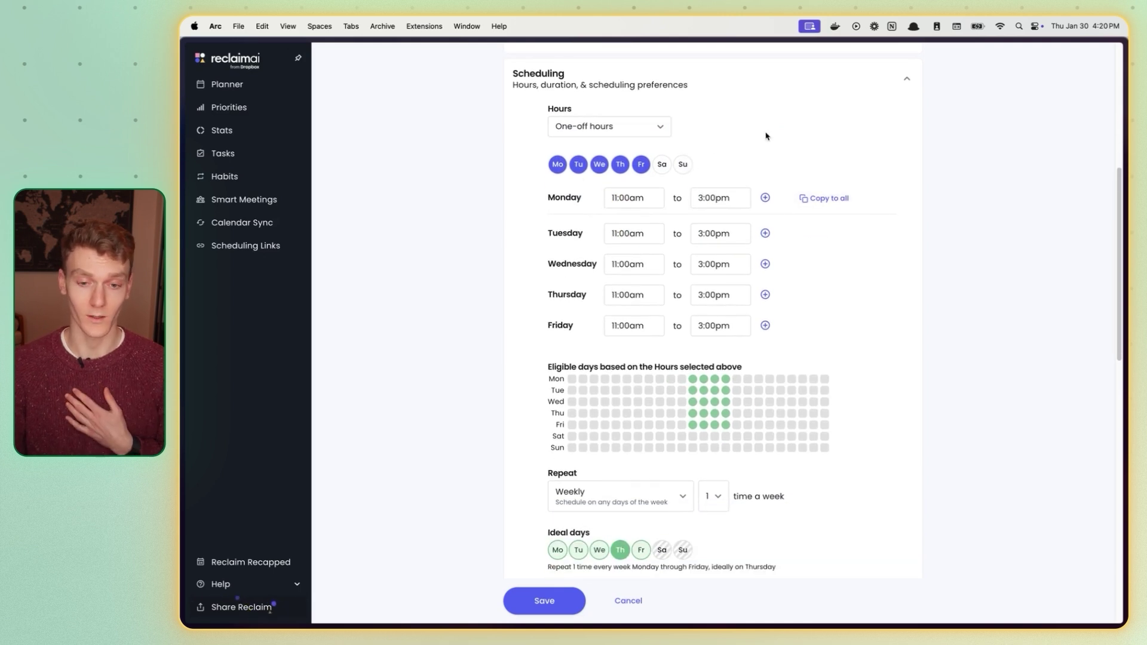
{"action": "scroll", "coordinate": [767, 136], "scroll_direction": "down", "scroll_amount": 1}
{"action": "scroll", "coordinate": [766, 137], "scroll_direction": "down", "scroll_amount": 6}
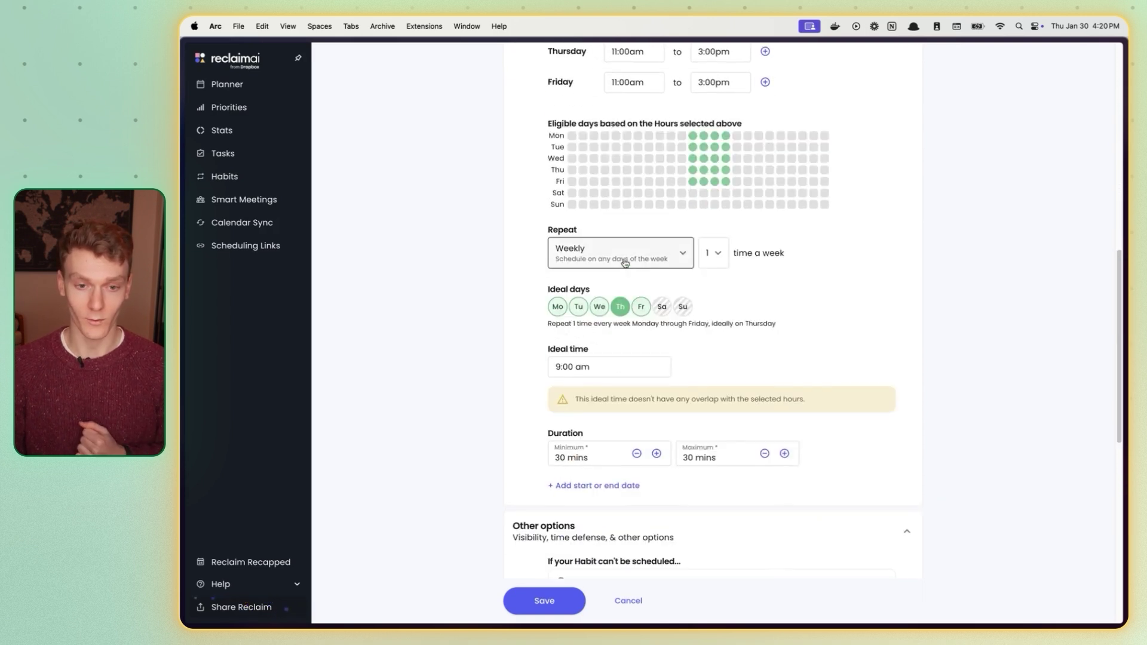
{"action": "left_click", "coordinate": [622, 258]}
{"action": "left_click", "coordinate": [712, 253]}
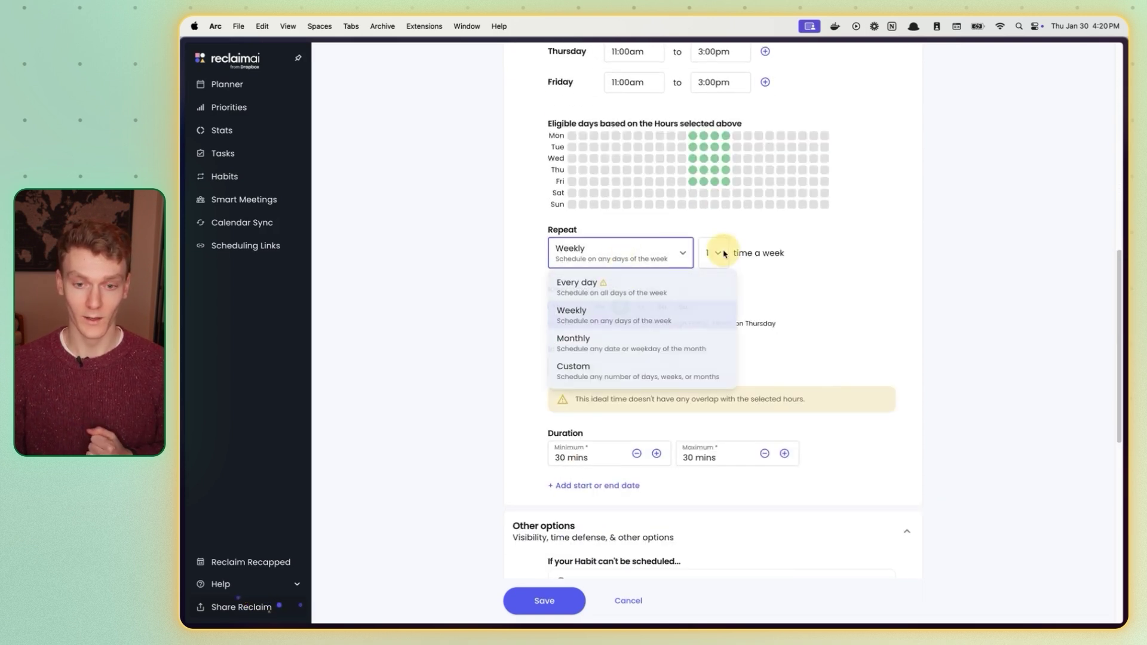
{"action": "left_click", "coordinate": [626, 263]}
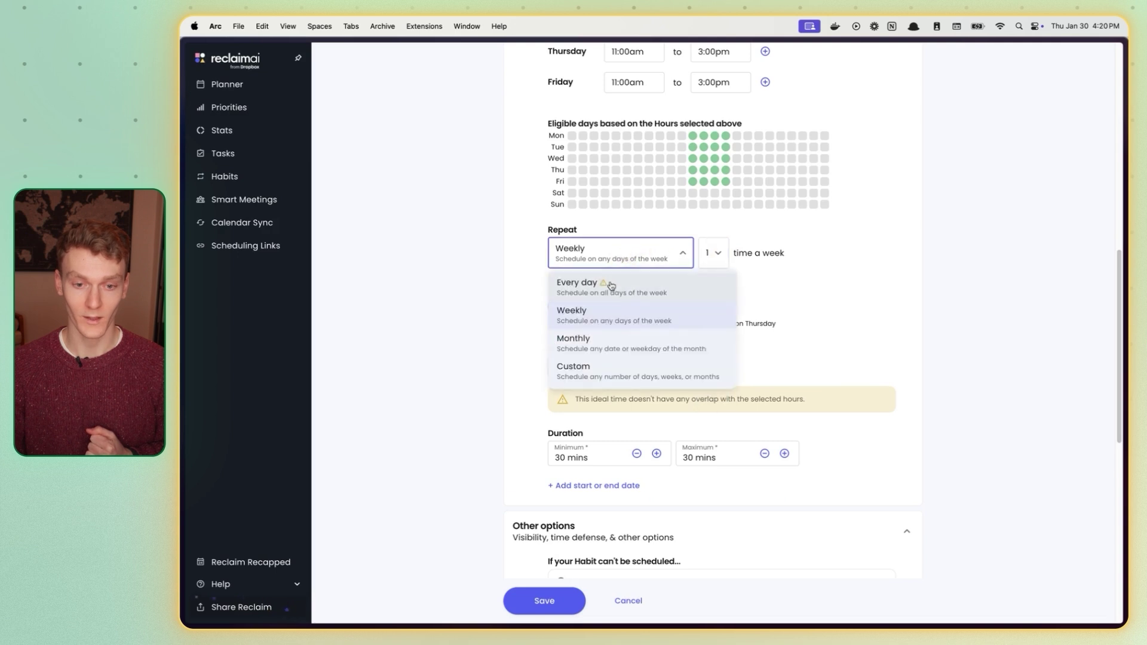
{"action": "left_click", "coordinate": [611, 286]}
Step: Add Saturday and Sunday to the eligible days and copy Monday's hours to all days
{"action": "scroll", "coordinate": [765, 209], "scroll_direction": "up", "scroll_amount": 5}
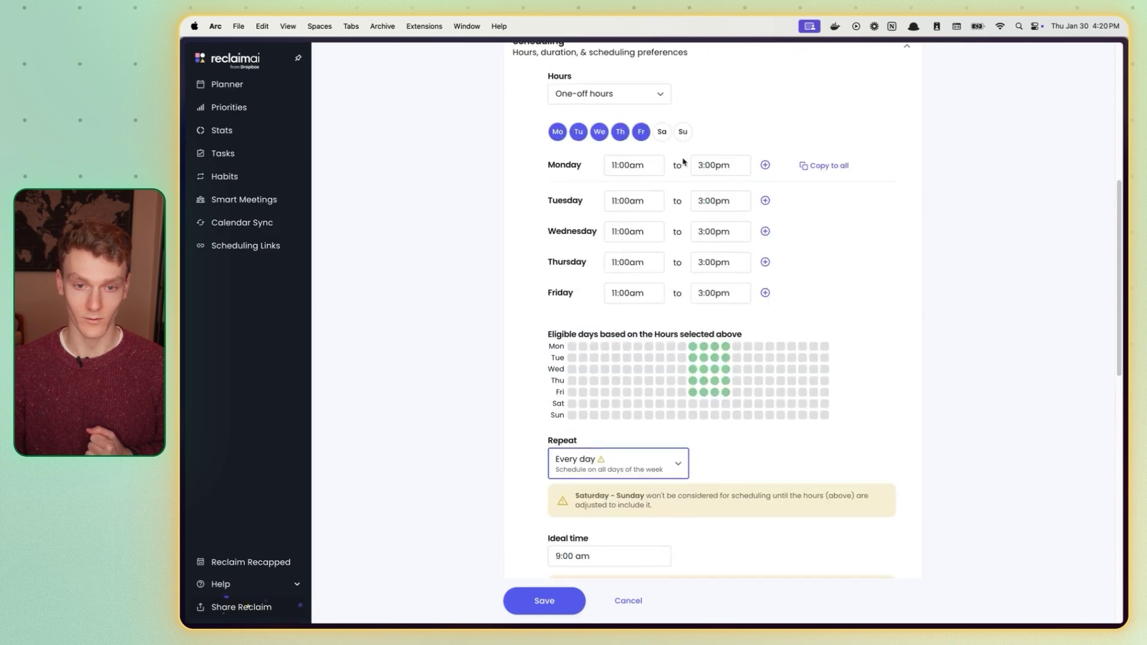
{"action": "left_click", "coordinate": [662, 132]}
{"action": "left_click", "coordinate": [683, 134]}
{"action": "scroll", "coordinate": [678, 301], "scroll_direction": "down", "scroll_amount": 6}
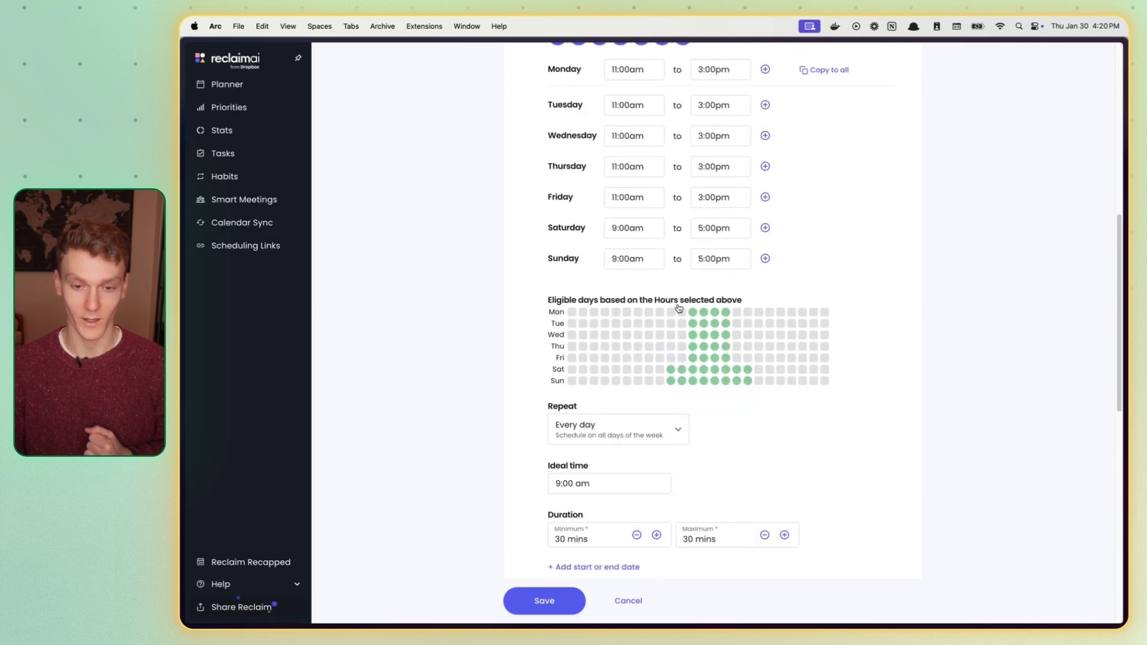
{"action": "scroll", "coordinate": [777, 179], "scroll_direction": "up", "scroll_amount": 7}
{"action": "left_click", "coordinate": [818, 201]}
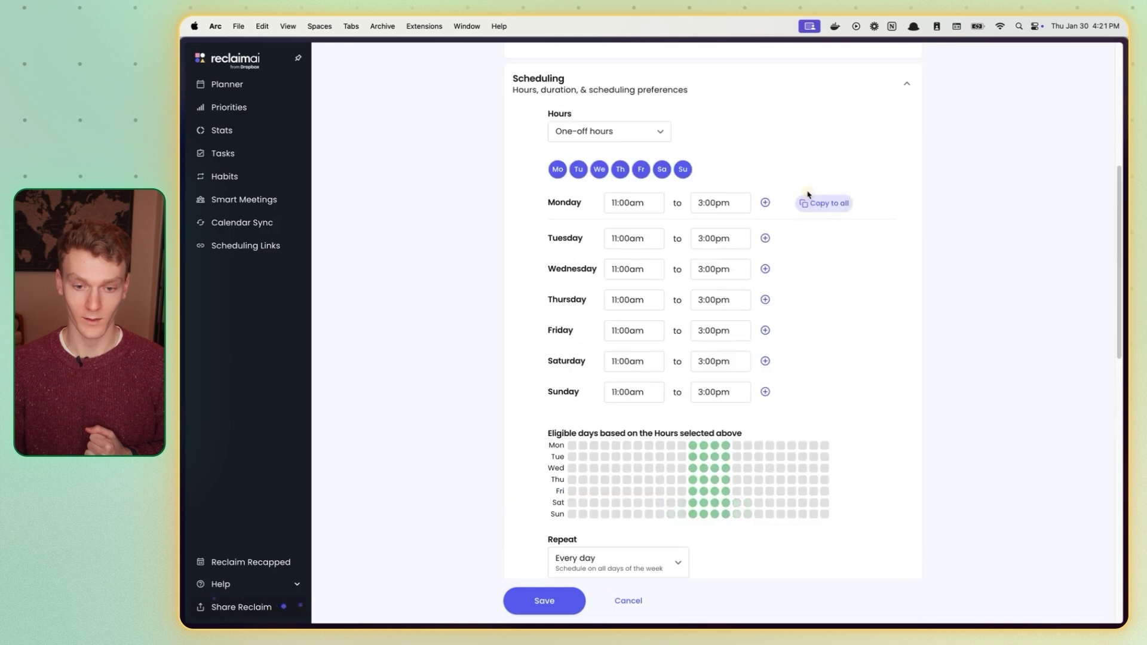
Step: Change the repeat setting to Custom with the habit repeating every 4 days
{"action": "scroll", "coordinate": [818, 203], "scroll_direction": "down", "scroll_amount": 5}
{"action": "left_click", "coordinate": [627, 362]}
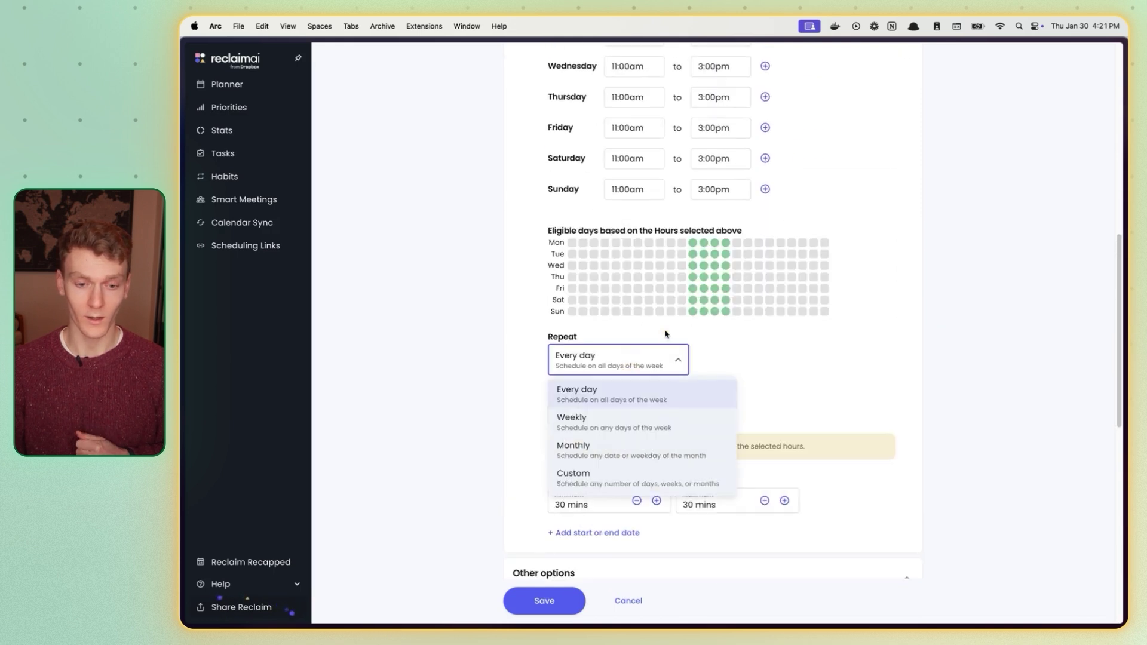
{"action": "left_click", "coordinate": [610, 478]}
{"action": "scroll", "coordinate": [722, 359], "scroll_direction": "down", "scroll_amount": 1}
{"action": "left_click", "coordinate": [574, 379]}
{"action": "left_click", "coordinate": [574, 374]}
{"action": "left_click", "coordinate": [574, 373]}
{"action": "left_click", "coordinate": [574, 374]}
{"action": "left_click", "coordinate": [600, 378]}
{"action": "left_click", "coordinate": [671, 364]}
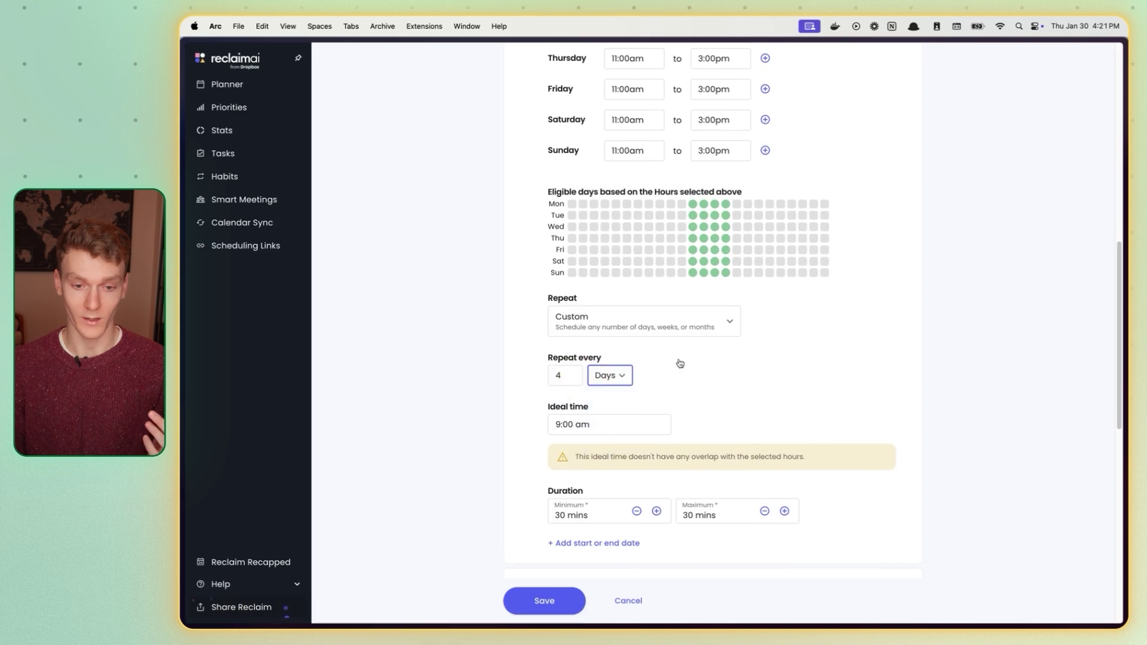
Step: Set the habit's ideal time to 1:00 pm
{"action": "scroll", "coordinate": [670, 364], "scroll_direction": "down", "scroll_amount": 1}
{"action": "left_click", "coordinate": [561, 385]}
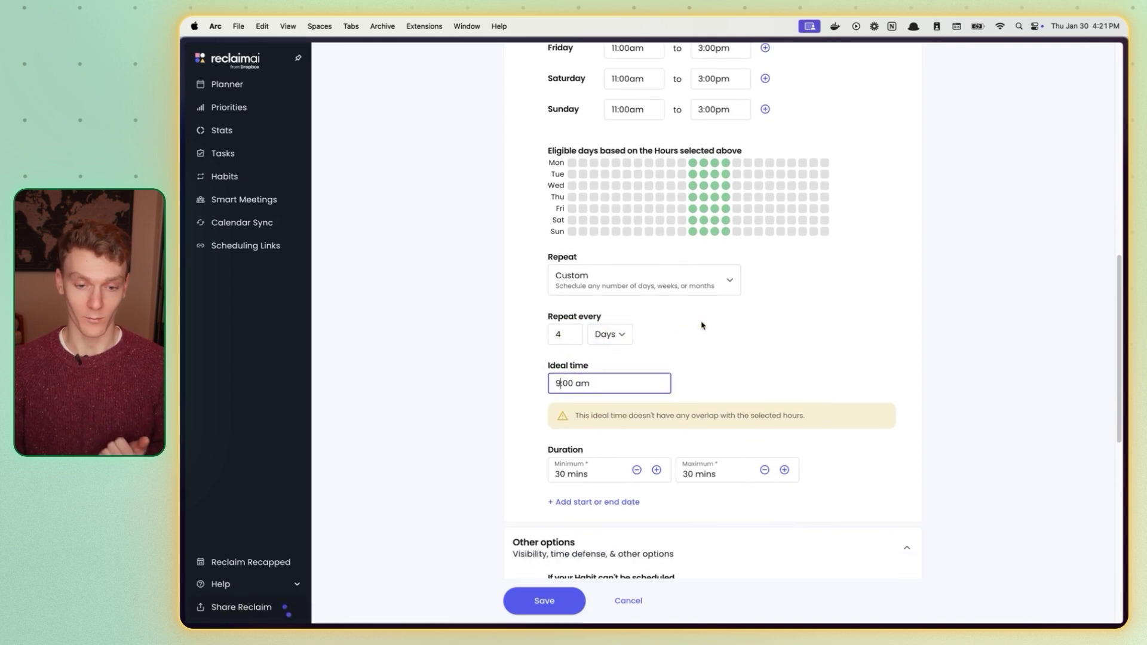
{"action": "scroll", "coordinate": [702, 326], "scroll_direction": "down", "scroll_amount": 1}
{"action": "scroll", "coordinate": [700, 329], "scroll_direction": "up", "scroll_amount": 5}
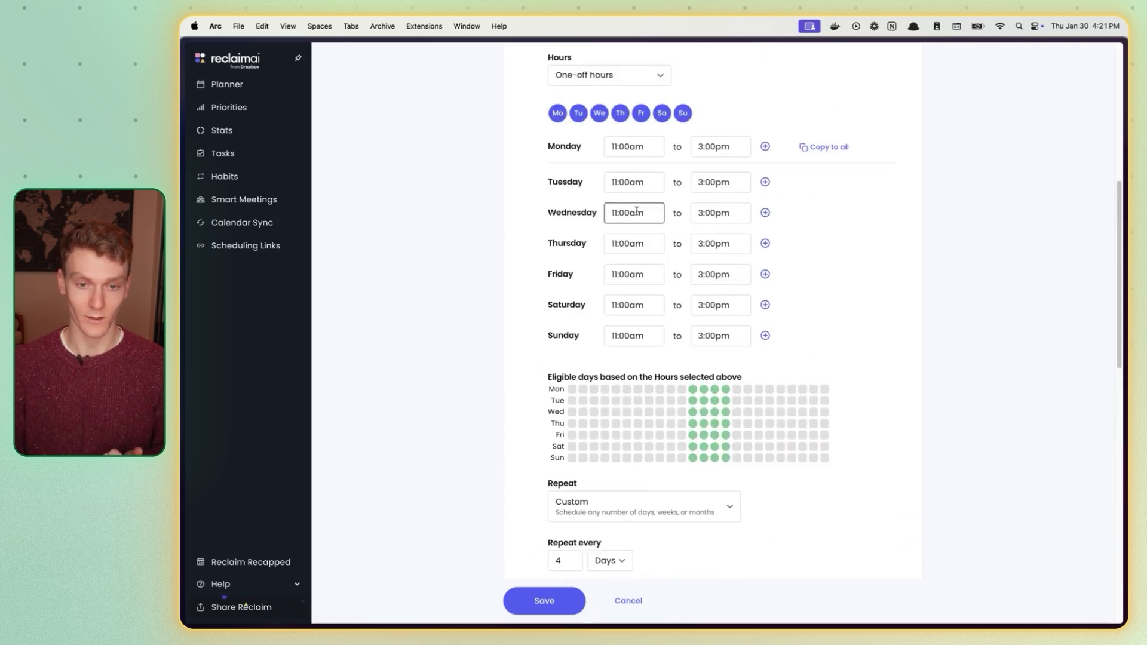
{"action": "scroll", "coordinate": [705, 353], "scroll_direction": "down", "scroll_amount": 4}
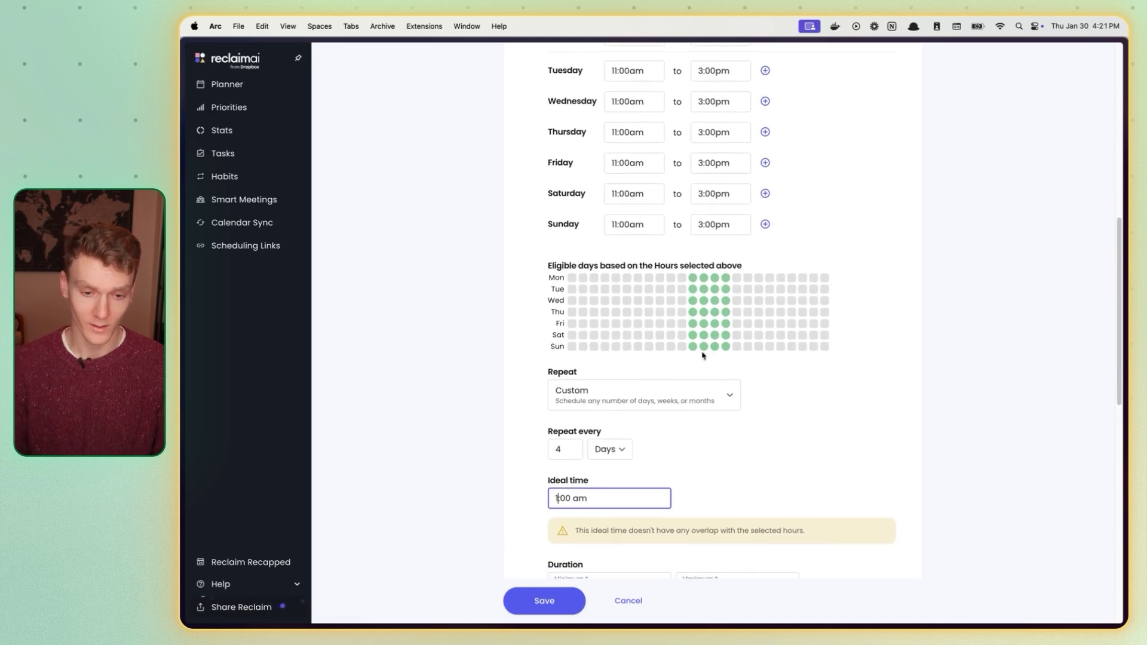
{"action": "key", "text": "BackSpace"}
{"action": "type", "text": "p"}
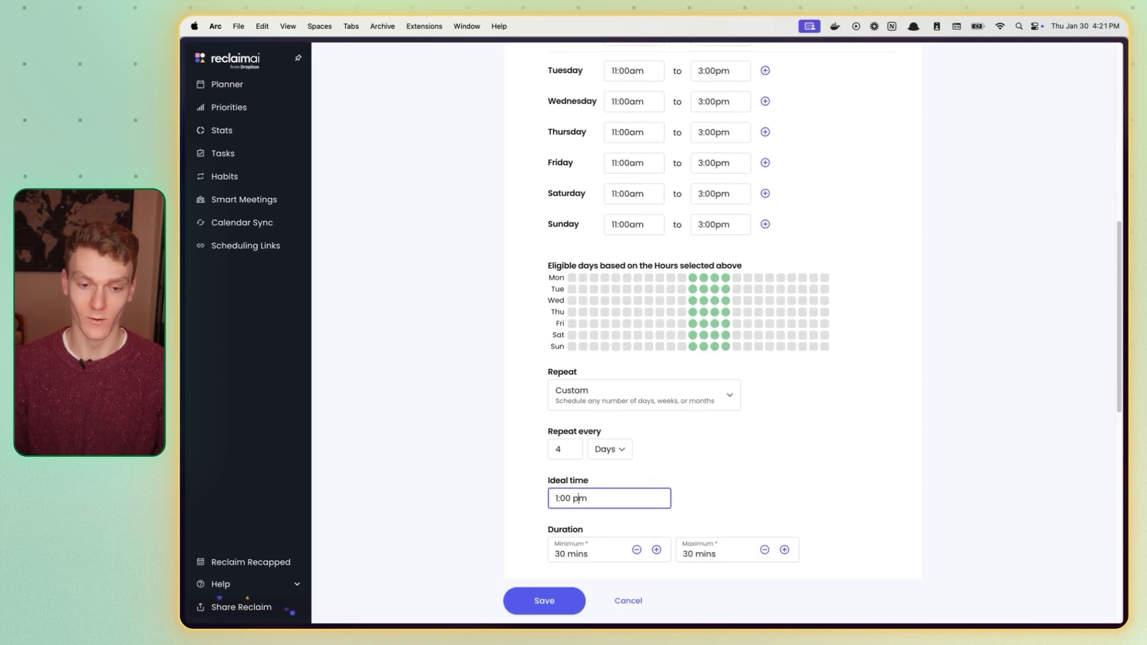
Step: Raise the habit's maximum duration to 2 hrs
{"action": "scroll", "coordinate": [735, 419], "scroll_direction": "down", "scroll_amount": 1}
{"action": "scroll", "coordinate": [734, 420], "scroll_direction": "down", "scroll_amount": 3}
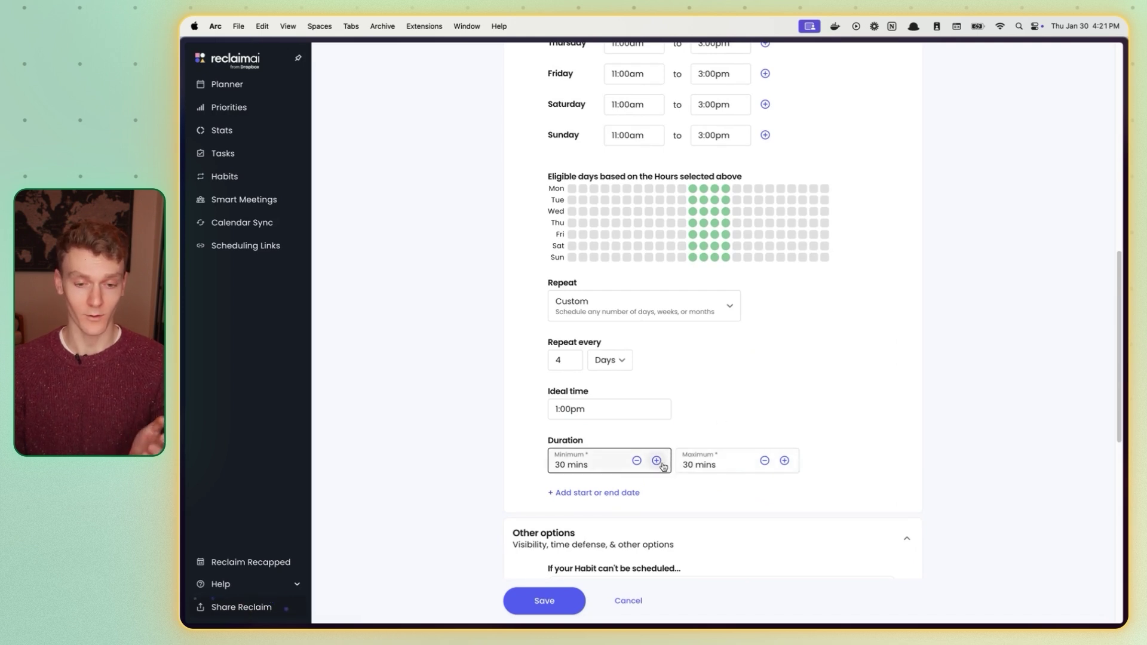
{"action": "left_click", "coordinate": [784, 461]}
{"action": "left_click", "coordinate": [784, 460]}
{"action": "left_click", "coordinate": [784, 461]}
{"action": "left_click", "coordinate": [785, 460]}
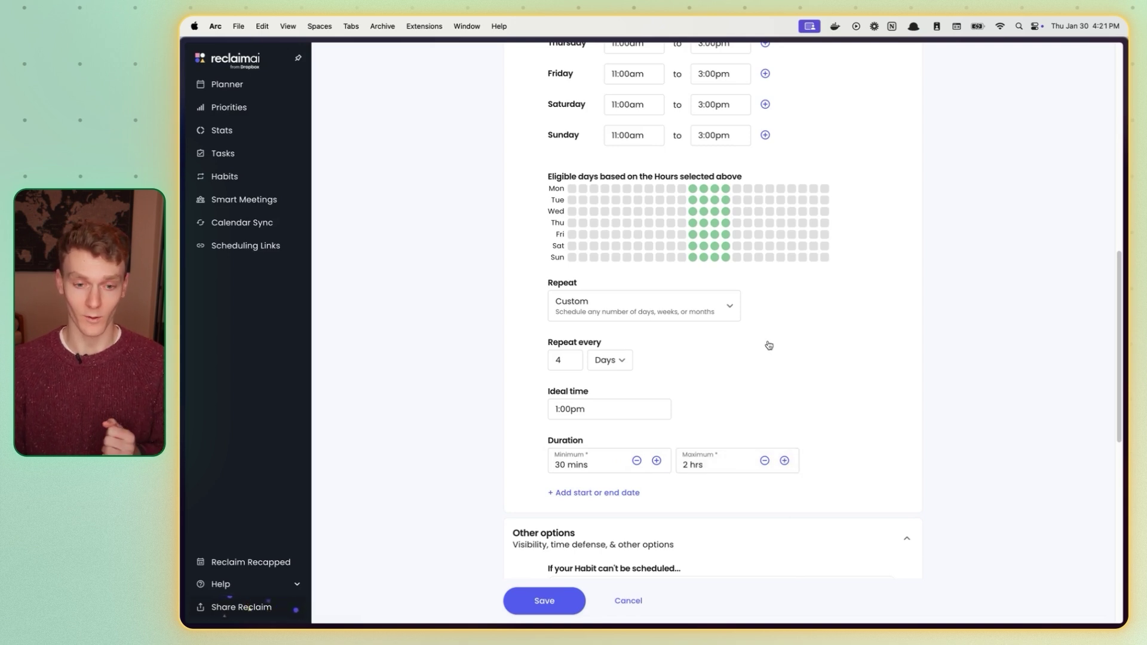
Step: Review the habit's other options, including unscheduled behavior, visibility and time defense
{"action": "scroll", "coordinate": [767, 341], "scroll_direction": "down", "scroll_amount": 3}
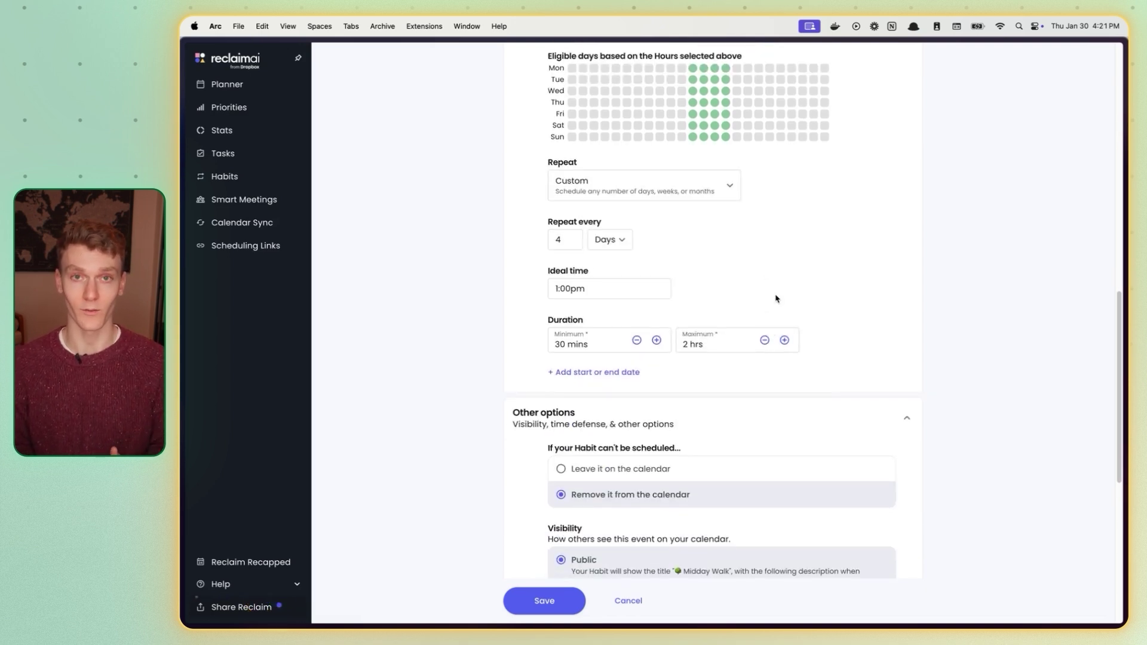
{"action": "scroll", "coordinate": [801, 263], "scroll_direction": "down", "scroll_amount": 2}
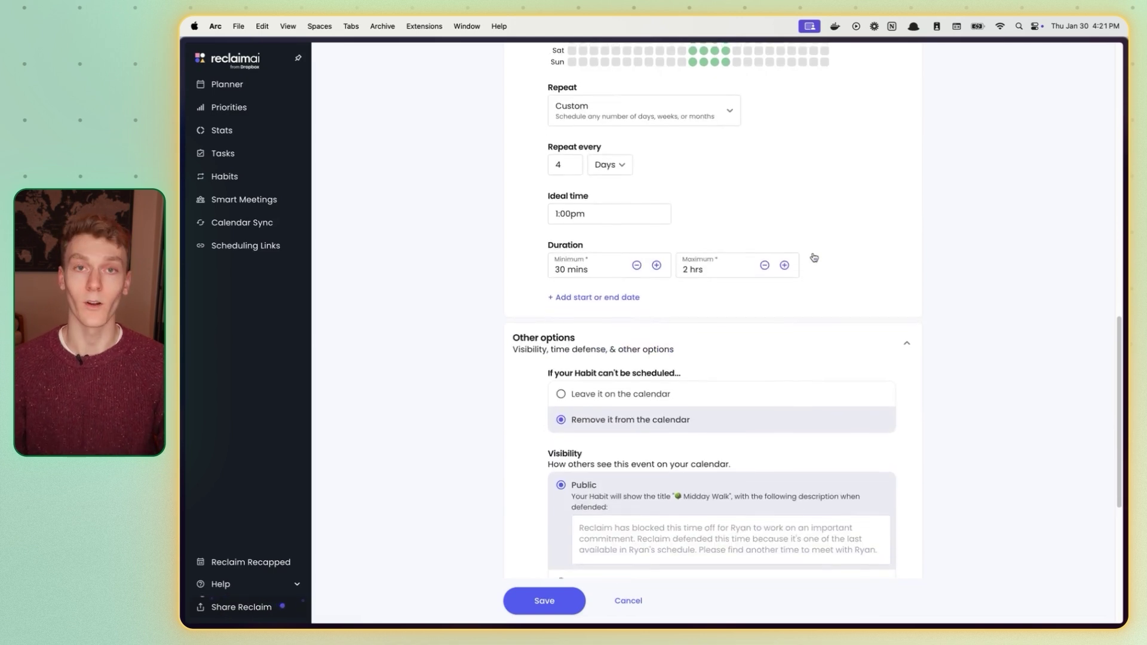
{"action": "scroll", "coordinate": [811, 254], "scroll_direction": "down", "scroll_amount": 2}
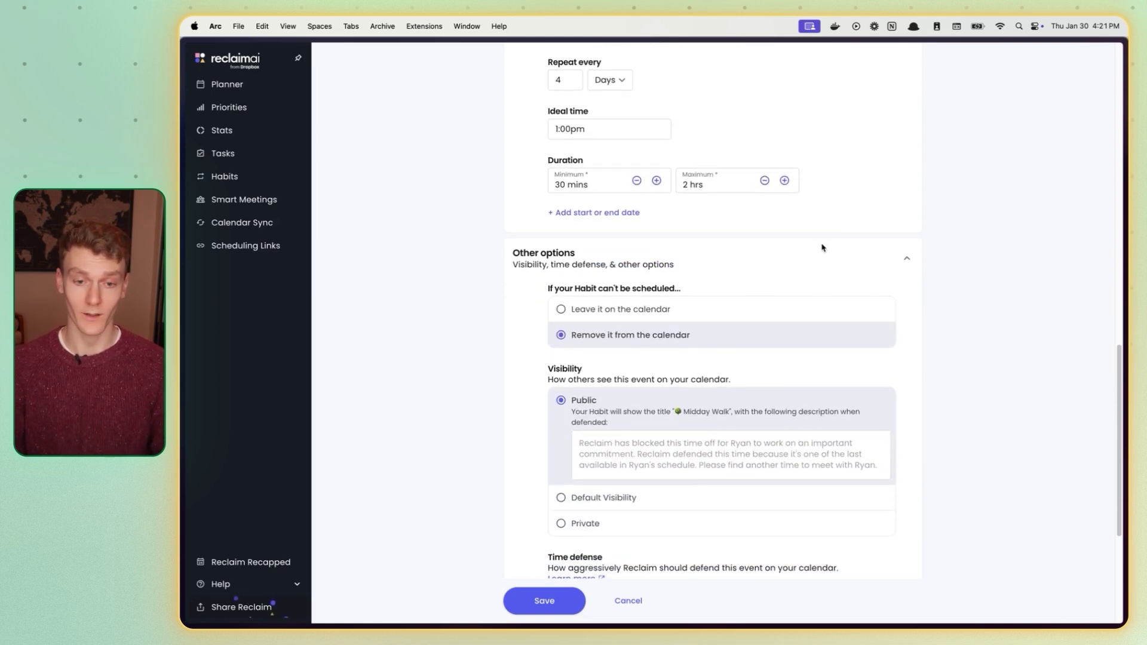
{"action": "scroll", "coordinate": [872, 229], "scroll_direction": "down", "scroll_amount": 5}
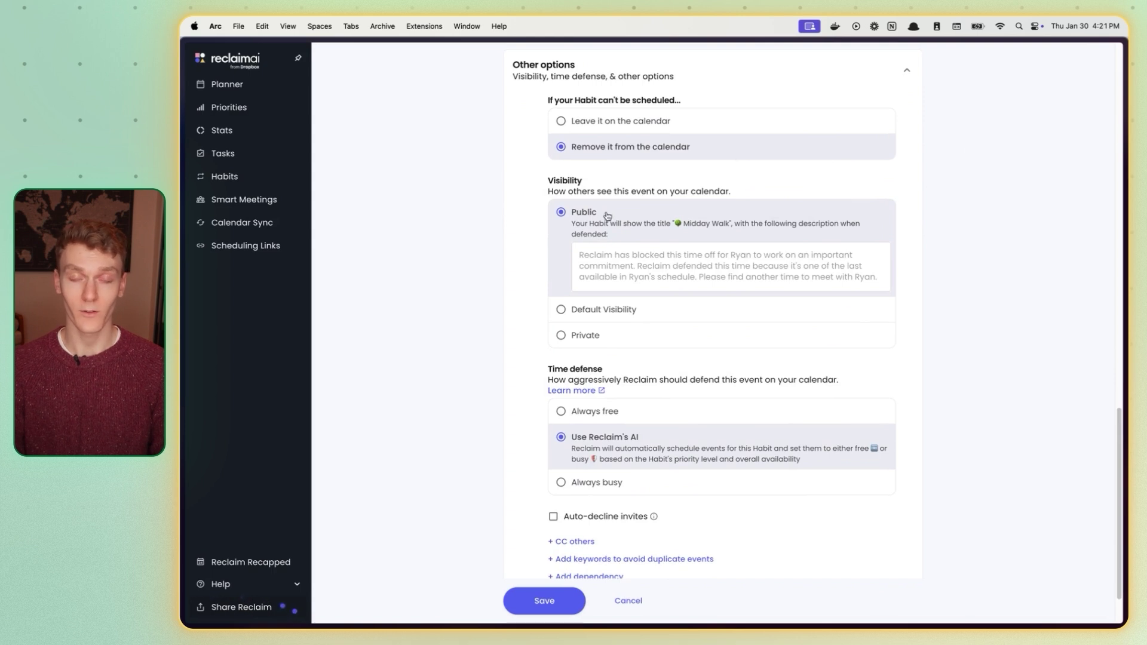
{"action": "scroll", "coordinate": [710, 196], "scroll_direction": "down", "scroll_amount": 2}
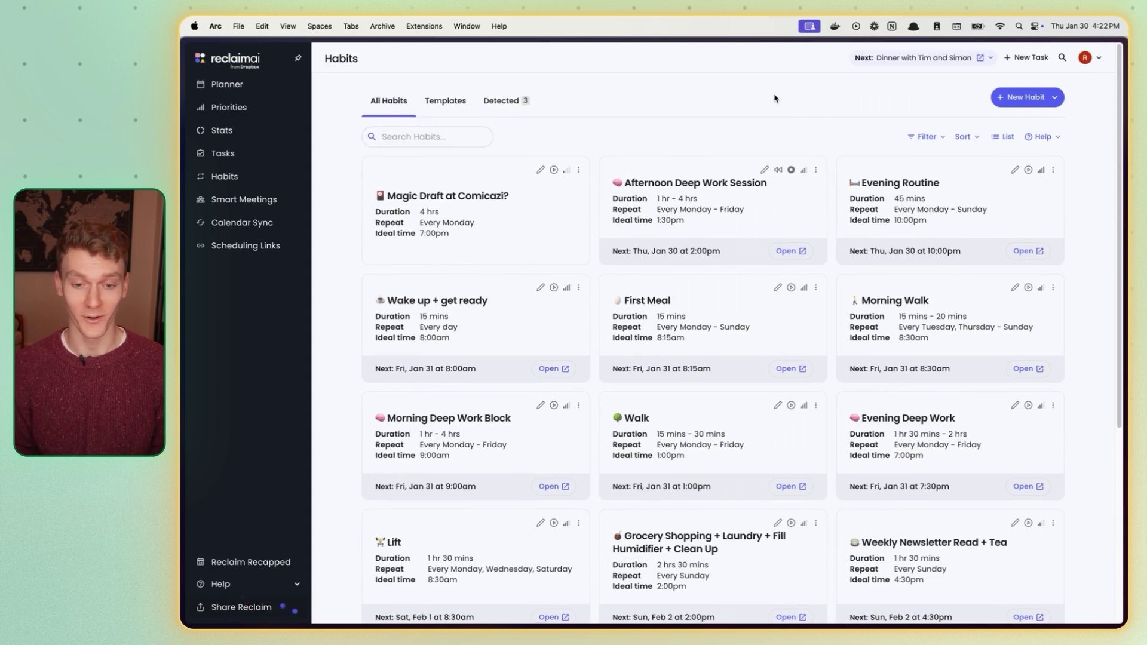
Step: Look through the existing habits and their durations, repeat patterns and ideal times
{"action": "scroll", "coordinate": [779, 98], "scroll_direction": "down", "scroll_amount": 1}
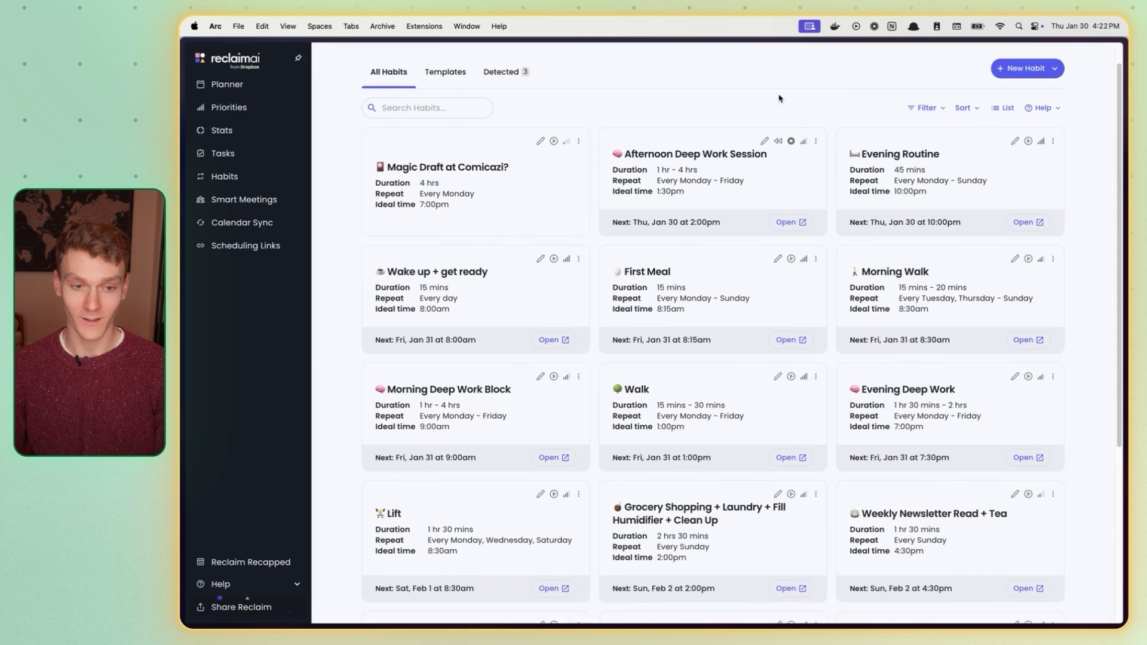
{"action": "scroll", "coordinate": [836, 158], "scroll_direction": "down", "scroll_amount": 1}
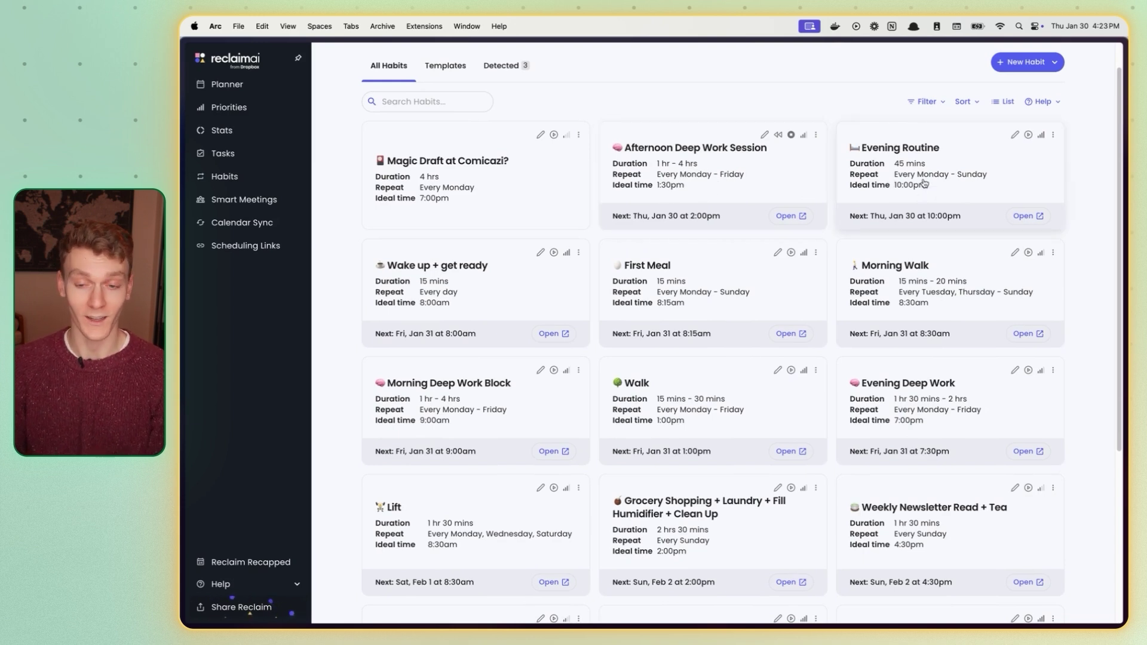
{"action": "scroll", "coordinate": [916, 188], "scroll_direction": "down", "scroll_amount": 2}
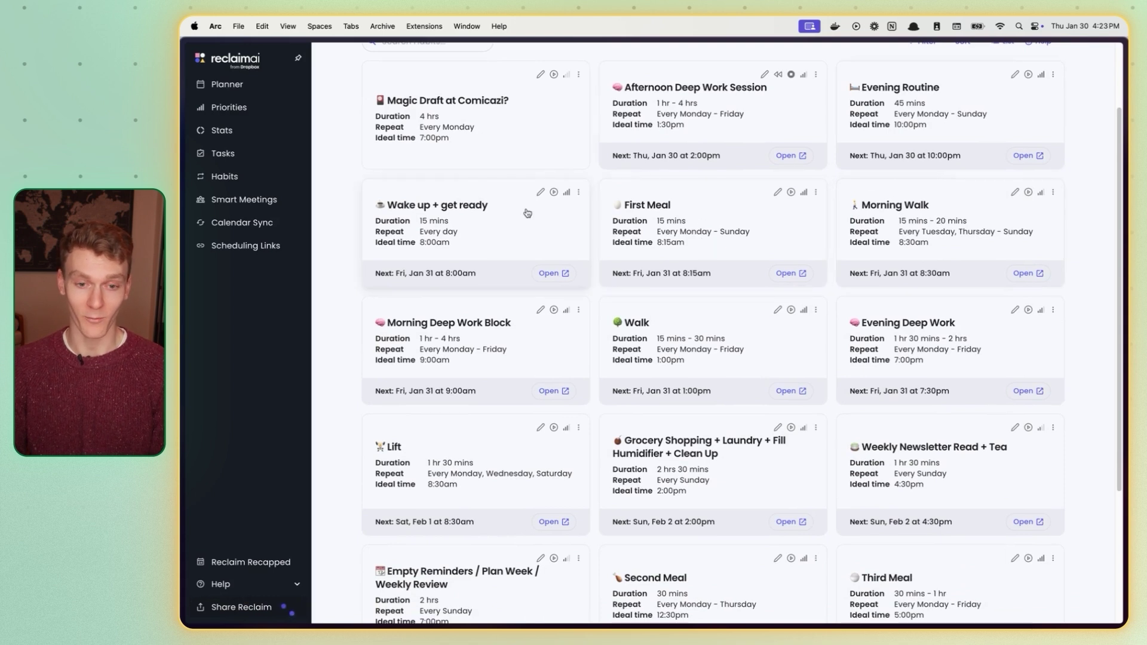
{"action": "scroll", "coordinate": [657, 191], "scroll_direction": "down", "scroll_amount": 3}
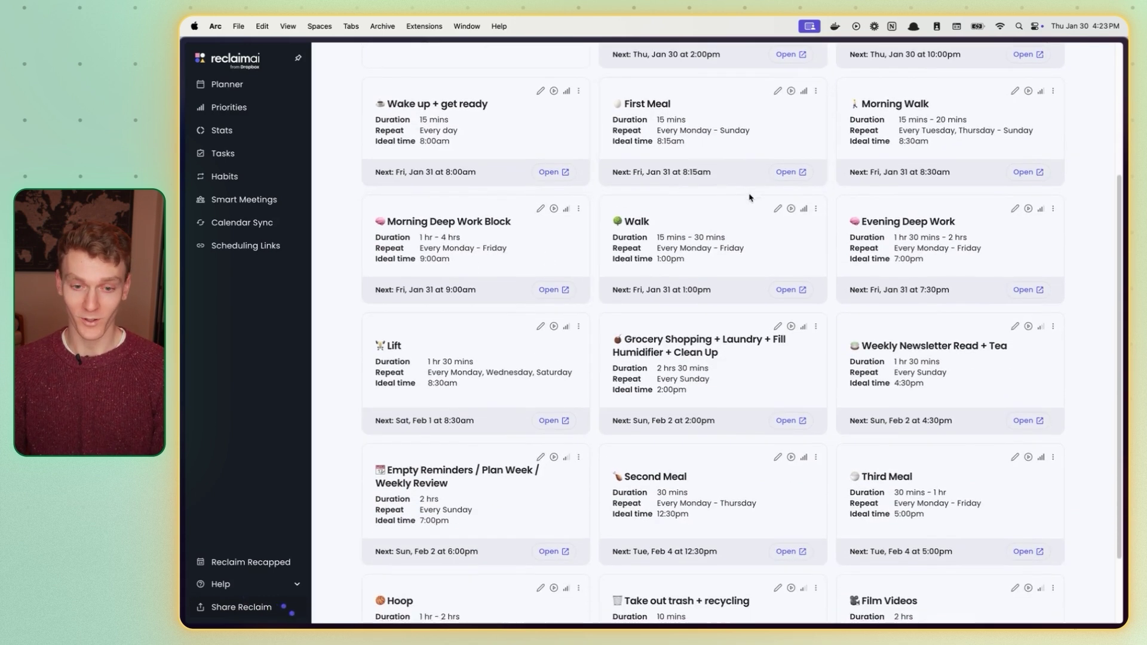
Step: Open the Hoop habit for editing and review its eligible hours, weekly repeat, ideal days, ideal time and duration range
{"action": "scroll", "coordinate": [750, 197], "scroll_direction": "down", "scroll_amount": 3}
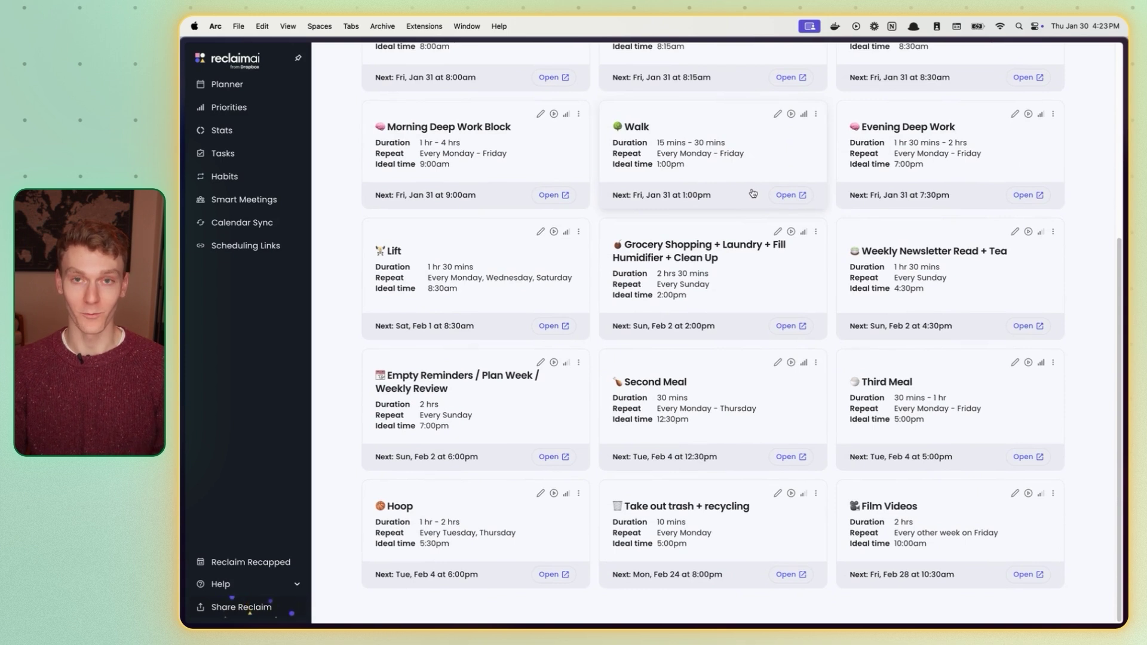
{"action": "left_click", "coordinate": [468, 534]}
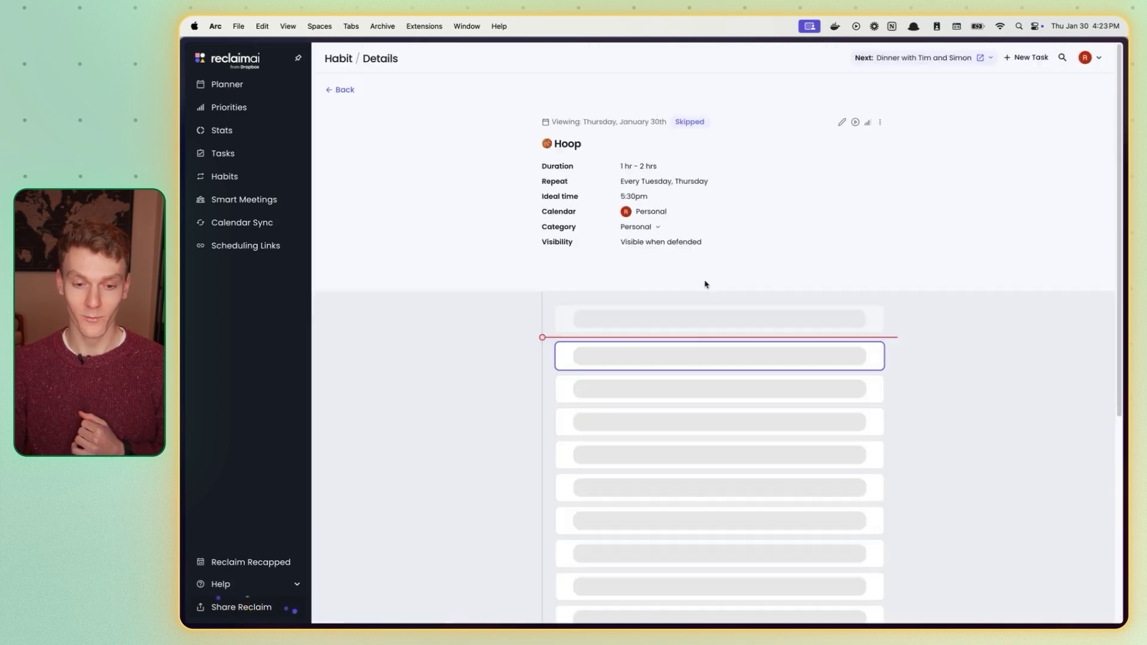
{"action": "left_click", "coordinate": [841, 111]}
{"action": "scroll", "coordinate": [716, 304], "scroll_direction": "down", "scroll_amount": 10}
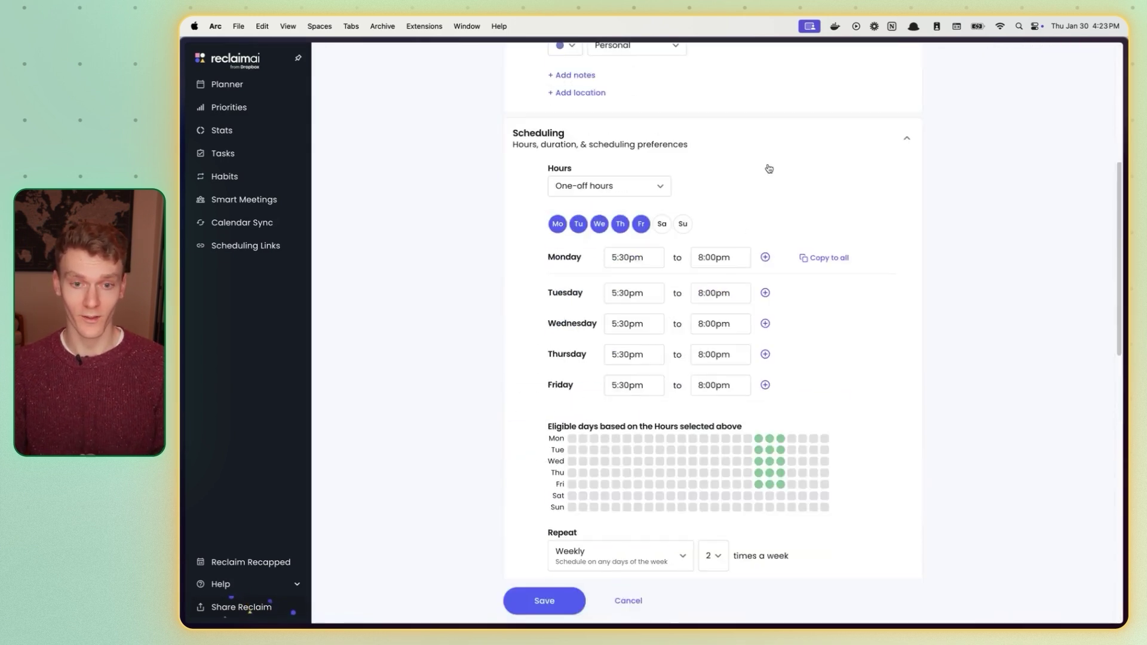
{"action": "scroll", "coordinate": [819, 233], "scroll_direction": "down", "scroll_amount": 3}
{"action": "scroll", "coordinate": [712, 243], "scroll_direction": "up", "scroll_amount": 2}
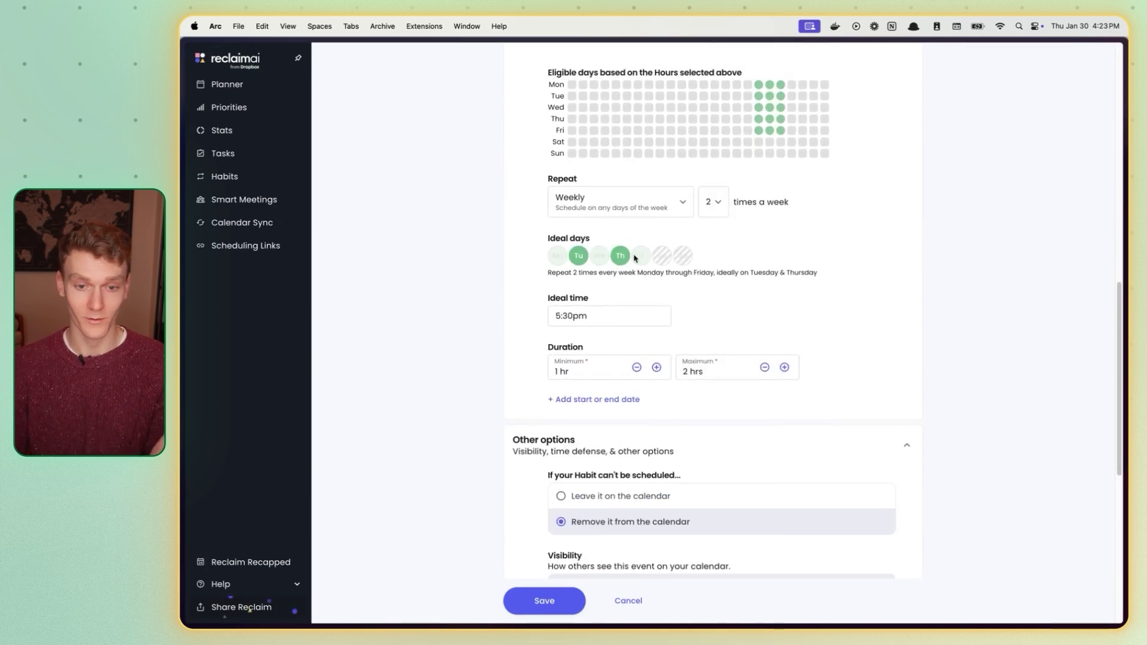
{"action": "scroll", "coordinate": [832, 264], "scroll_direction": "down", "scroll_amount": 2}
{"action": "scroll", "coordinate": [827, 269], "scroll_direction": "up", "scroll_amount": 3}
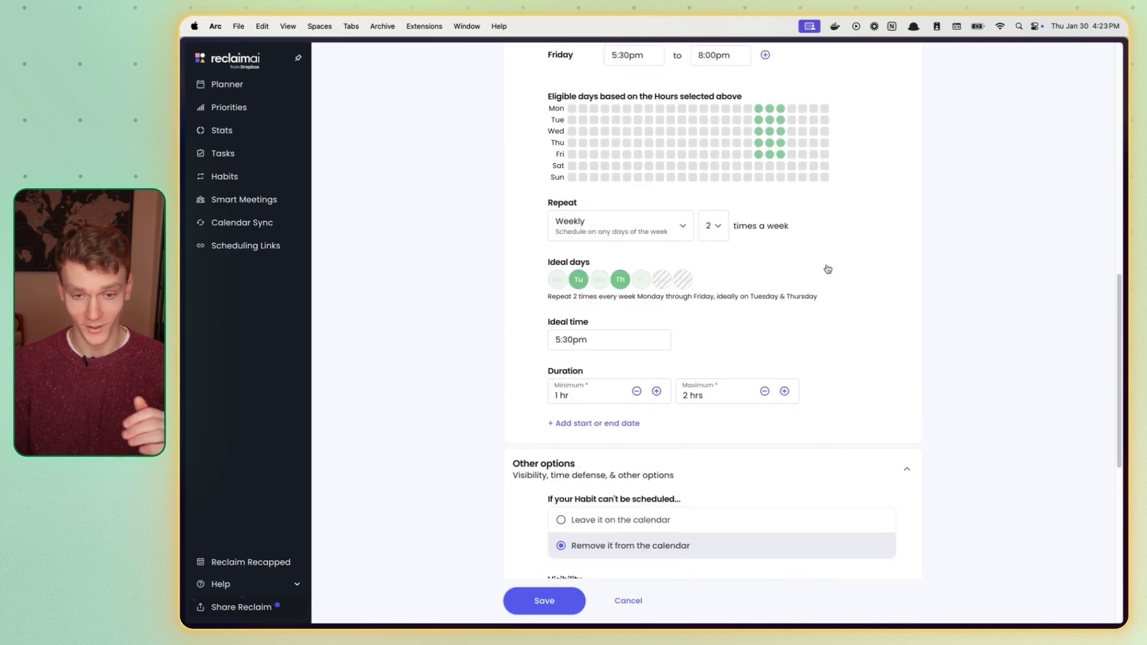
Step: Check the Hoop habit's general details and priority options without changing them
{"action": "scroll", "coordinate": [824, 281], "scroll_direction": "up", "scroll_amount": 10}
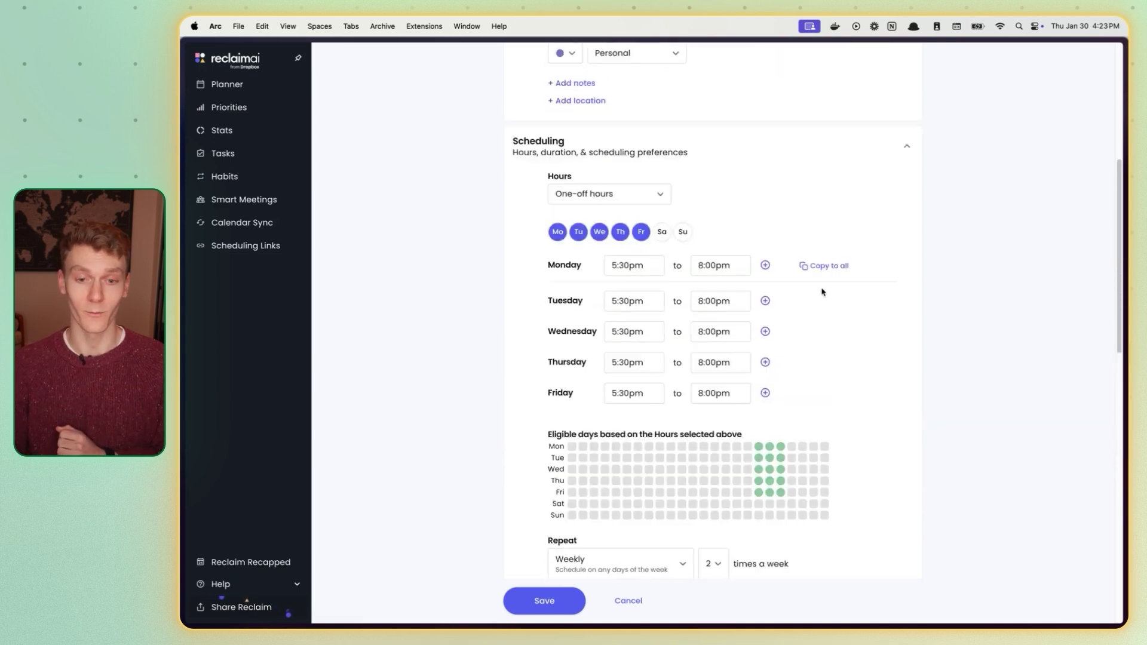
{"action": "scroll", "coordinate": [822, 295], "scroll_direction": "up", "scroll_amount": 2}
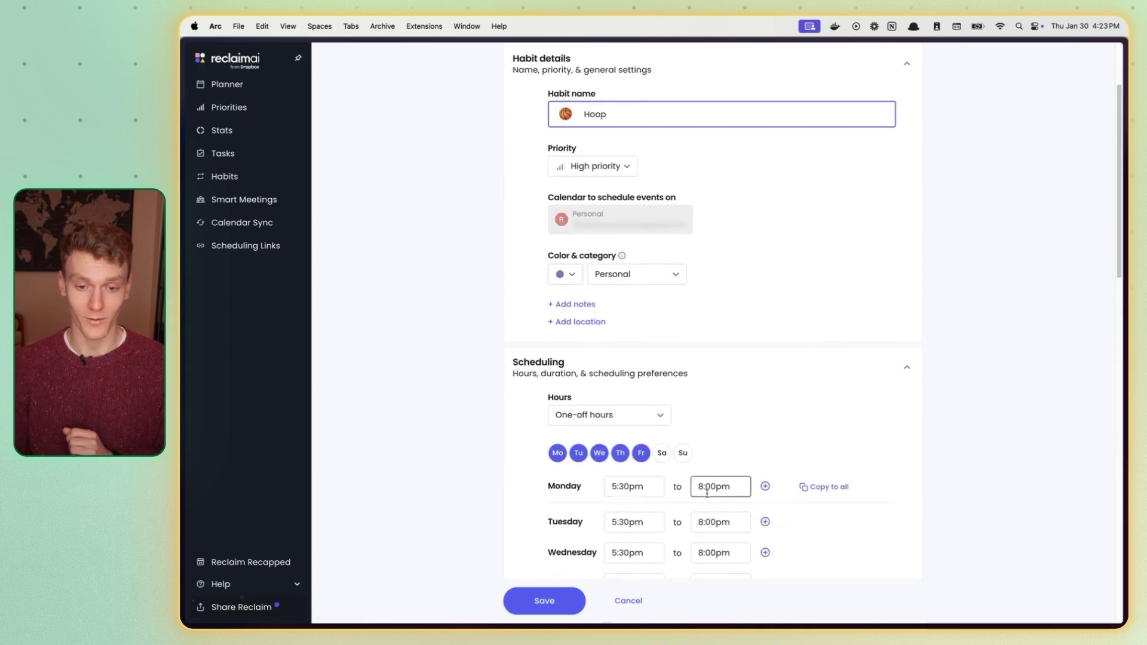
{"action": "scroll", "coordinate": [751, 379], "scroll_direction": "up", "scroll_amount": 2}
{"action": "left_click", "coordinate": [594, 221]}
{"action": "left_click", "coordinate": [785, 234]}
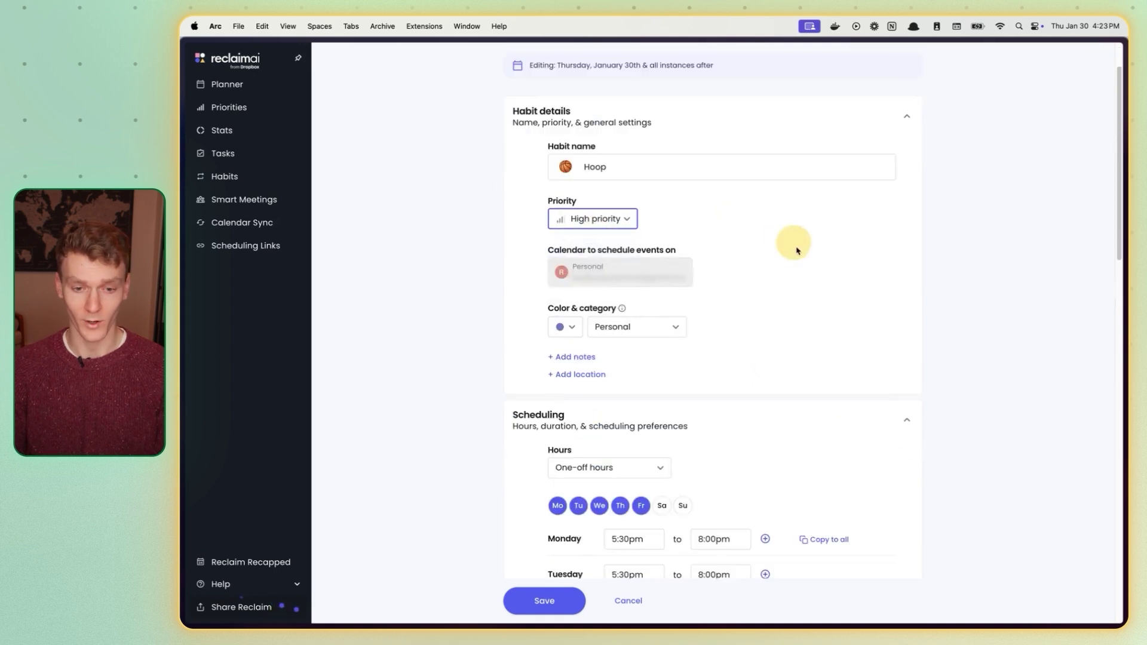
{"action": "scroll", "coordinate": [777, 263], "scroll_direction": "down", "scroll_amount": 4}
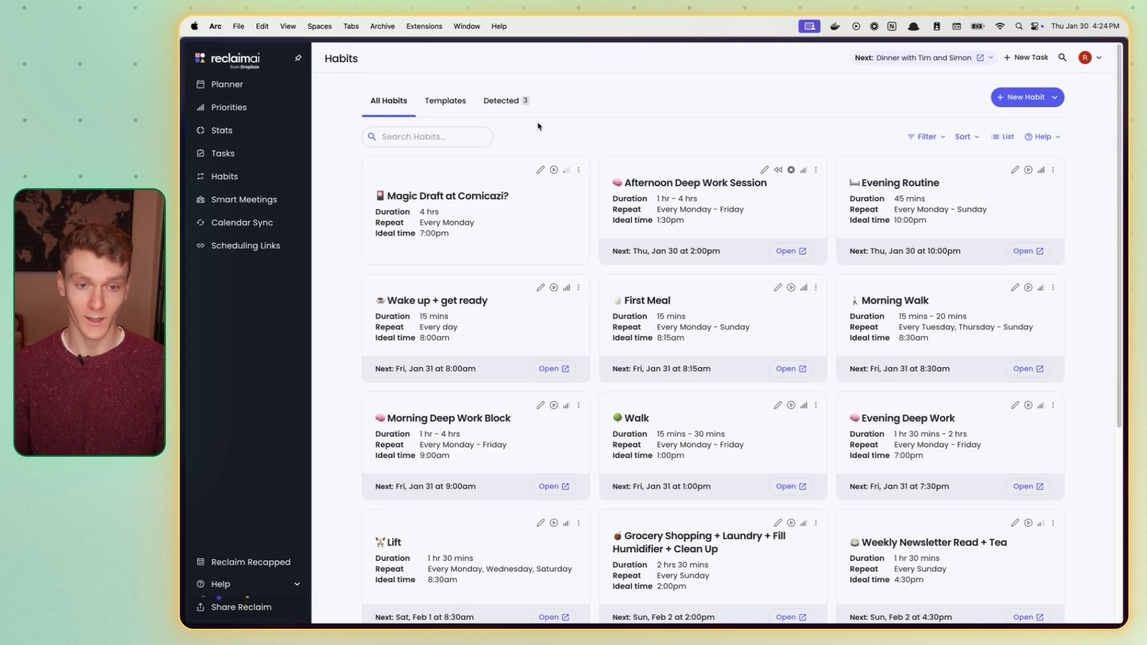
Step: View the detected habits, and switch to Google Calendar to browse ahead to the week of February 17
{"action": "left_click", "coordinate": [515, 101]}
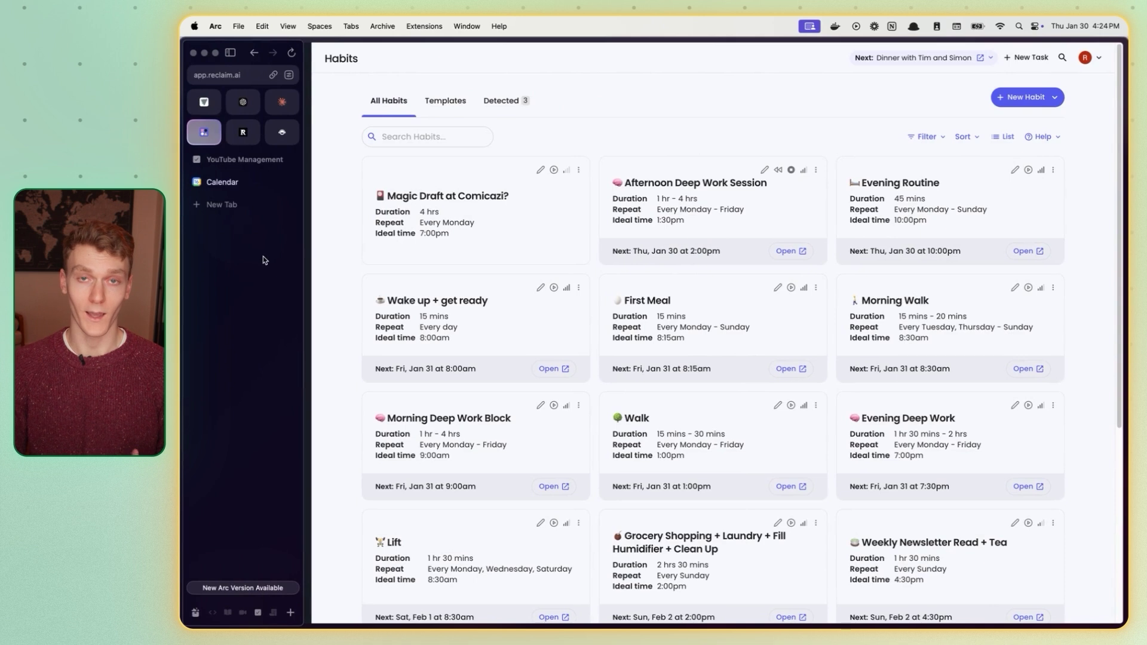
{"action": "left_click", "coordinate": [272, 181]}
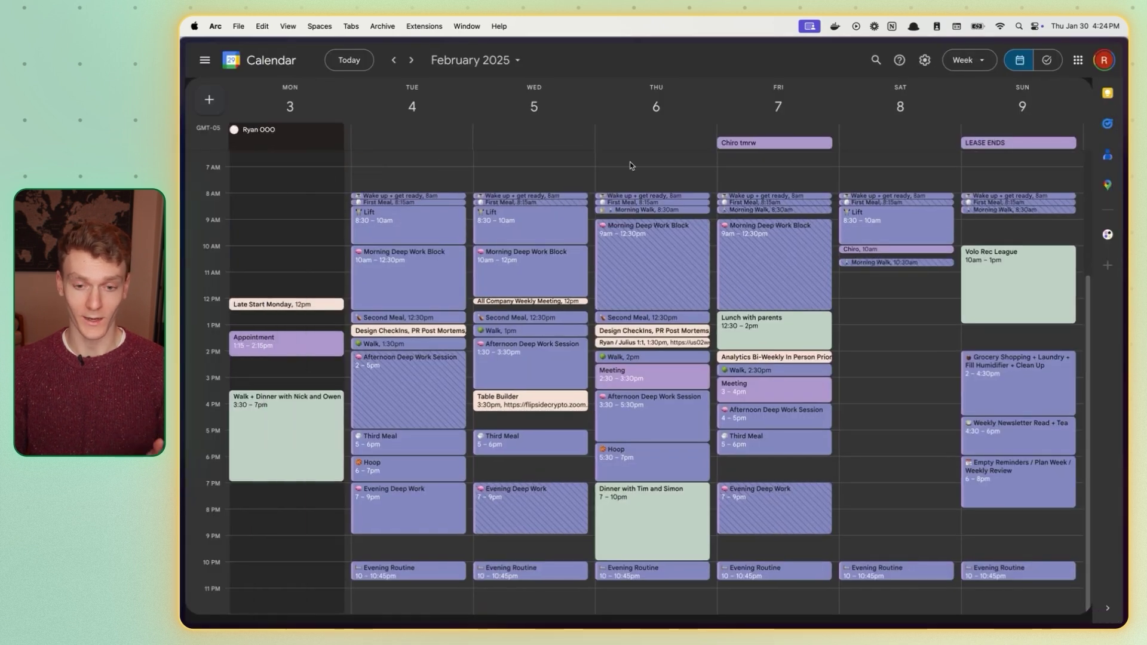
{"action": "left_click", "coordinate": [408, 61]}
{"action": "left_click", "coordinate": [408, 61]}
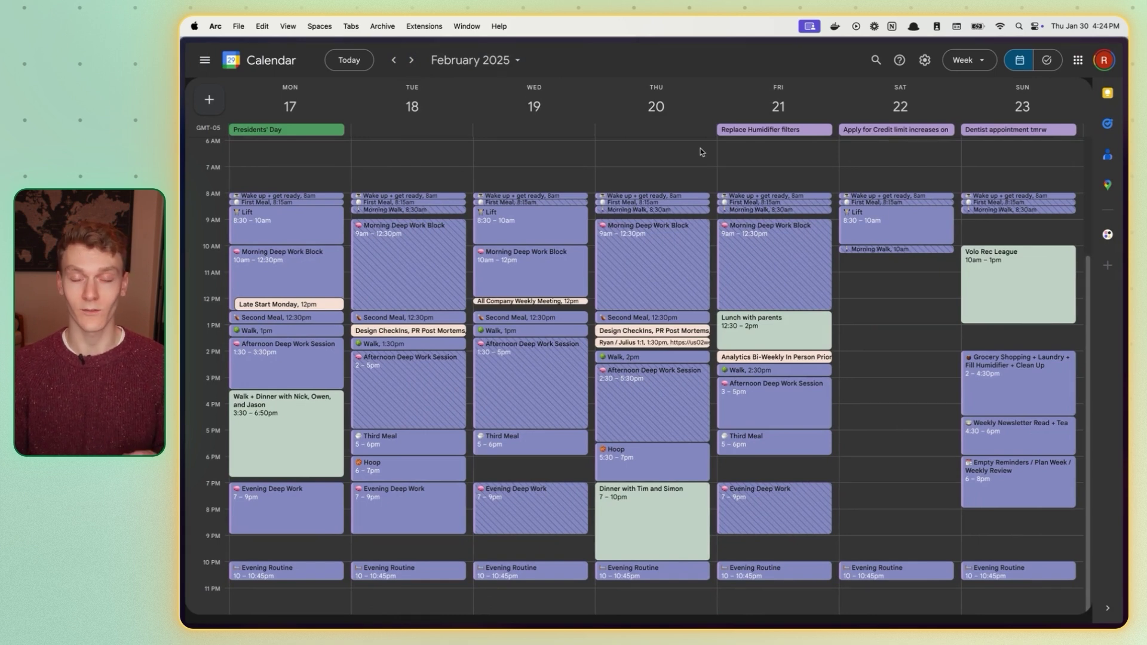
Step: Switch back to Reclaim and move the Morning Deep Work Block and Evening Deep Work habits to Critical priority
{"action": "mouse_move", "coordinate": [186, 259]}
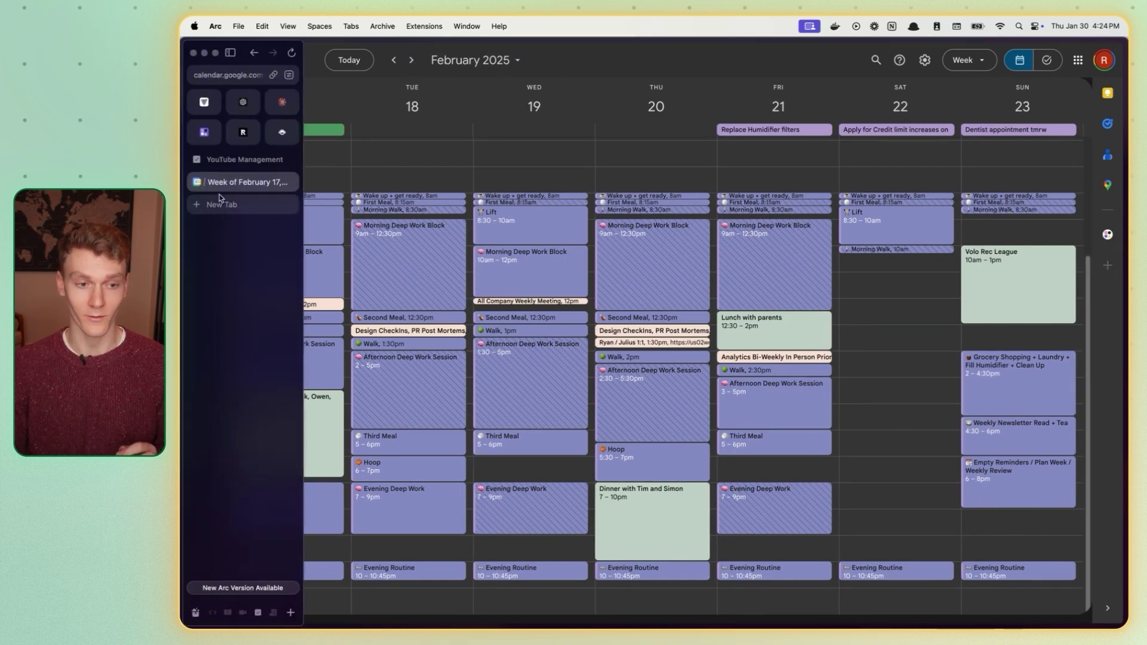
{"action": "left_click", "coordinate": [203, 132]}
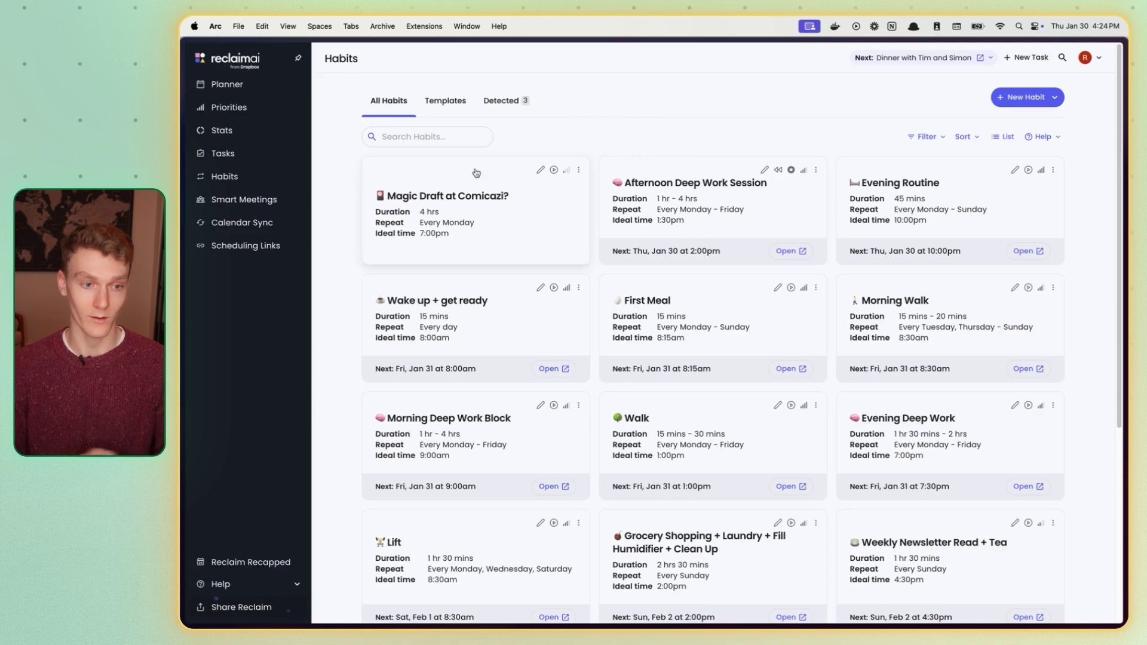
{"action": "left_click", "coordinate": [256, 113]}
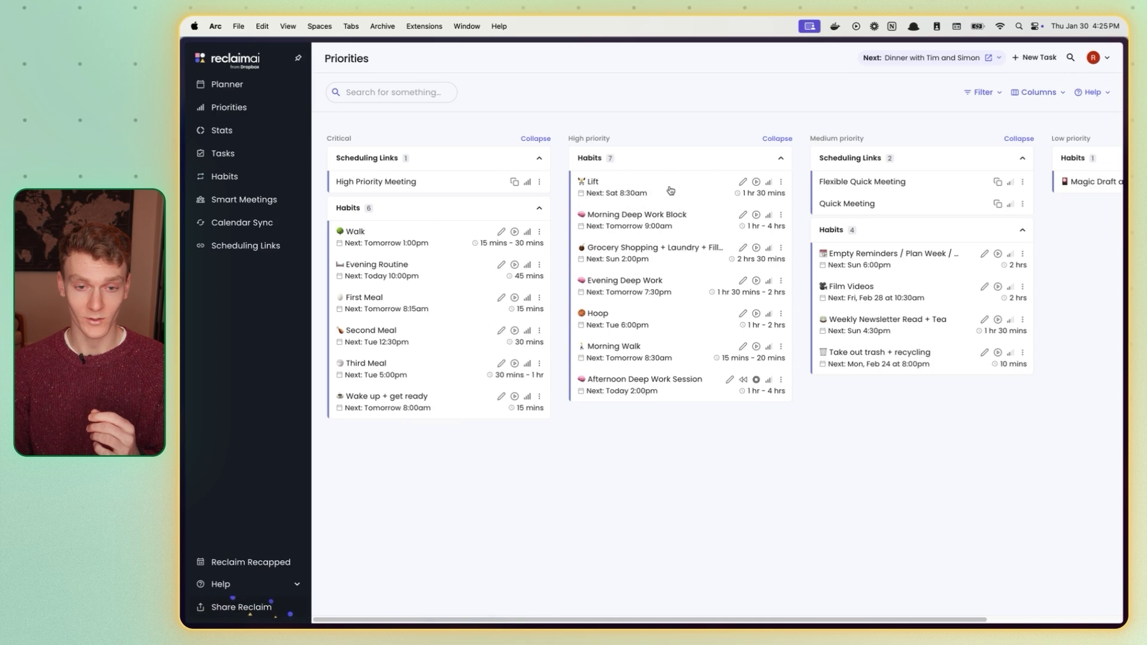
{"action": "left_click_drag", "start_coordinate": [675, 216], "coordinate": [481, 236]}
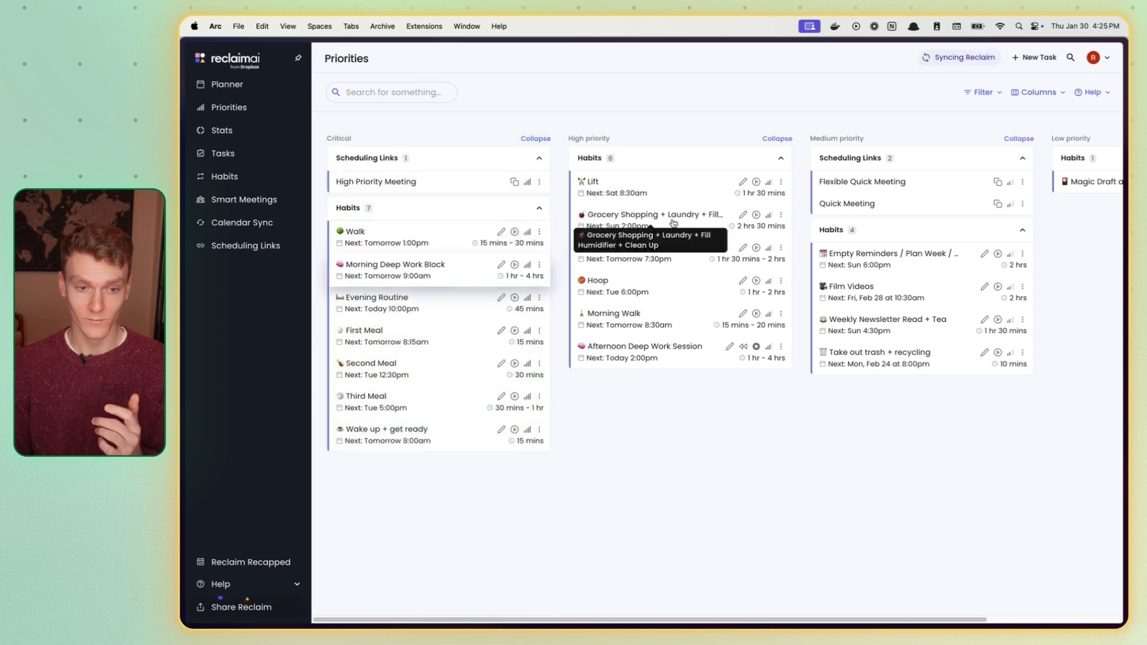
{"action": "left_click_drag", "start_coordinate": [660, 259], "coordinate": [412, 274]}
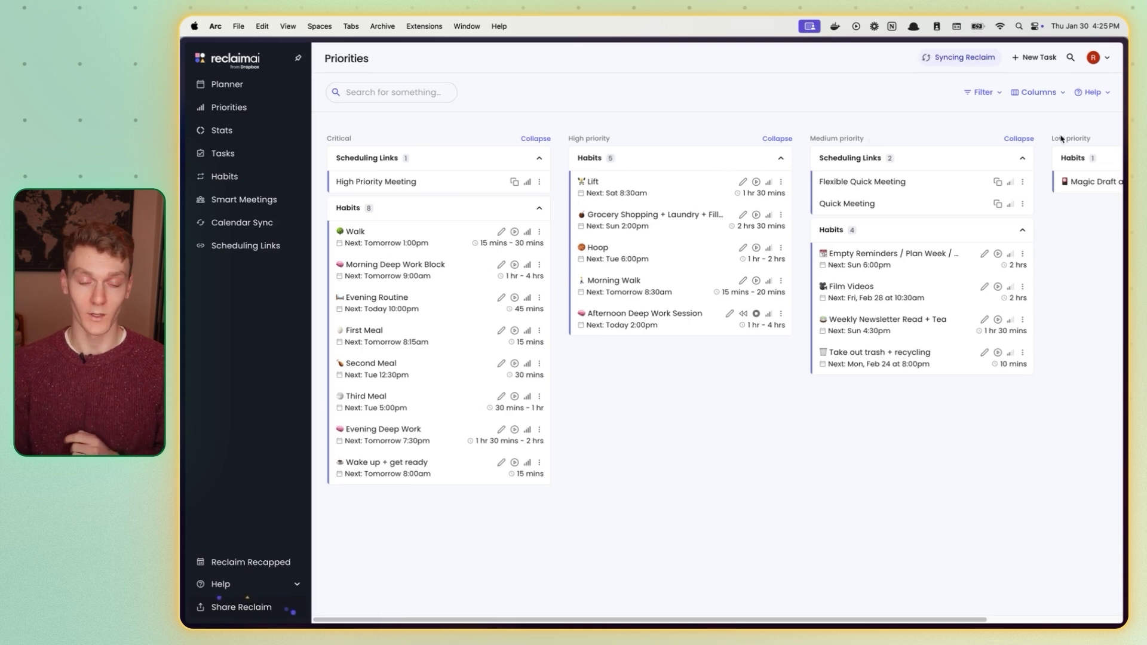
Step: Return the Evening Deep Work and Morning Deep Work Block habits to High priority
{"action": "left_click_drag", "start_coordinate": [420, 439], "coordinate": [634, 280]}
{"action": "left_click_drag", "start_coordinate": [440, 263], "coordinate": [626, 240]}
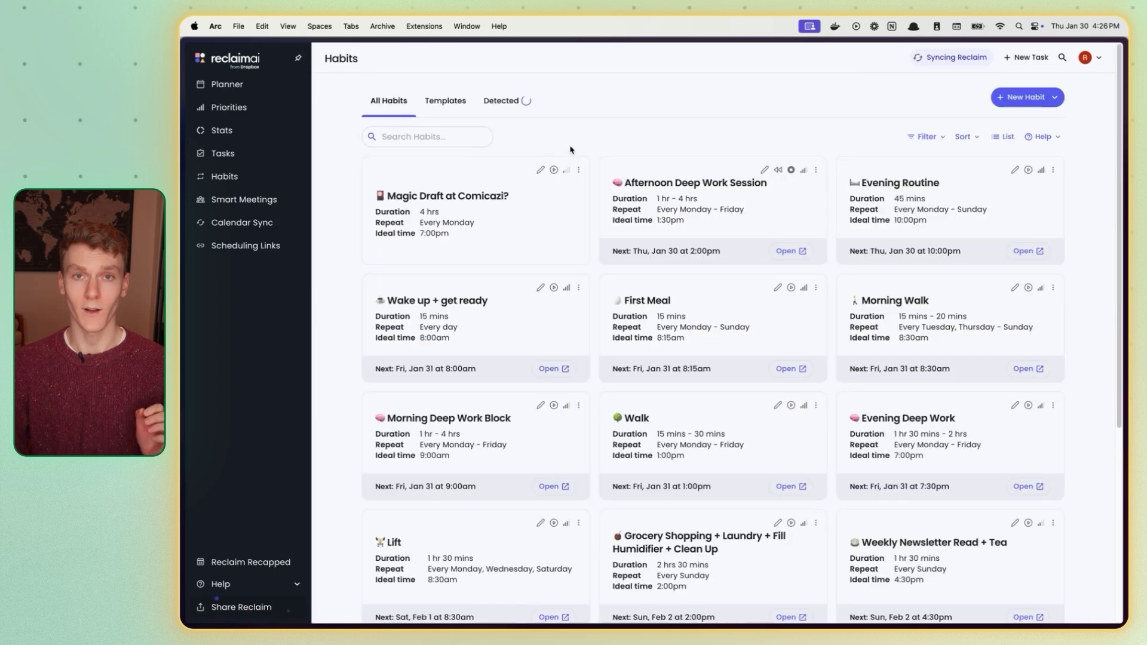
Step: Disable the Afternoon Deep Work Session habit and switch to Google Calendar to check the week's schedule
{"action": "left_click", "coordinate": [817, 170]}
{"action": "left_click", "coordinate": [781, 149]}
{"action": "left_click", "coordinate": [815, 170]}
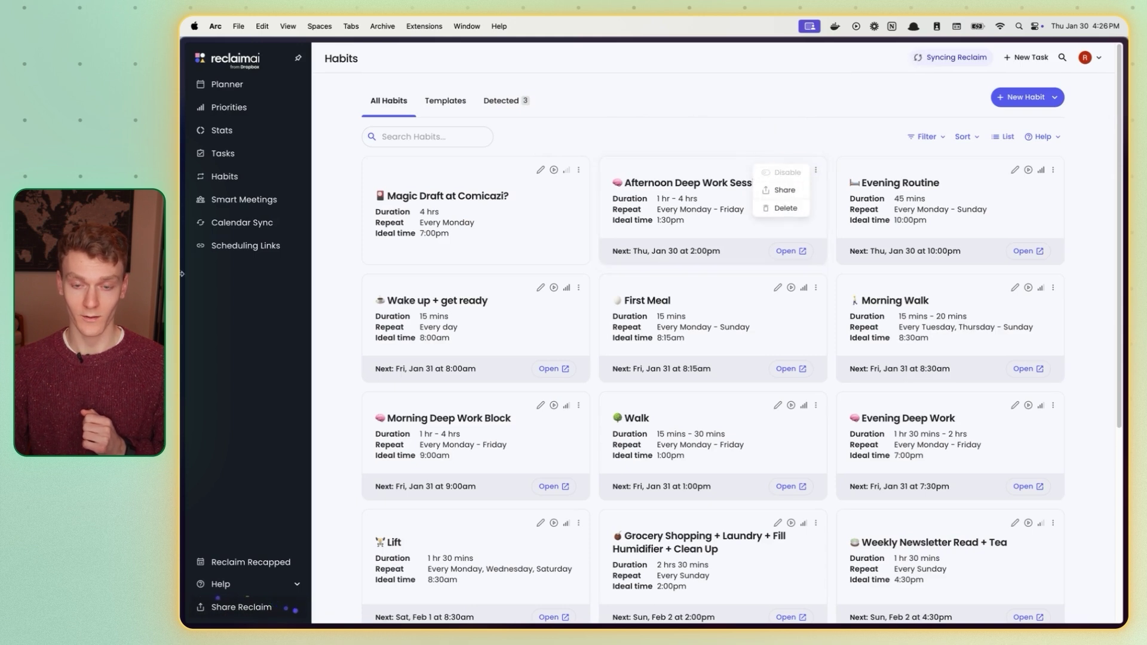
{"action": "mouse_move", "coordinate": [185, 274]}
{"action": "left_click", "coordinate": [237, 182]}
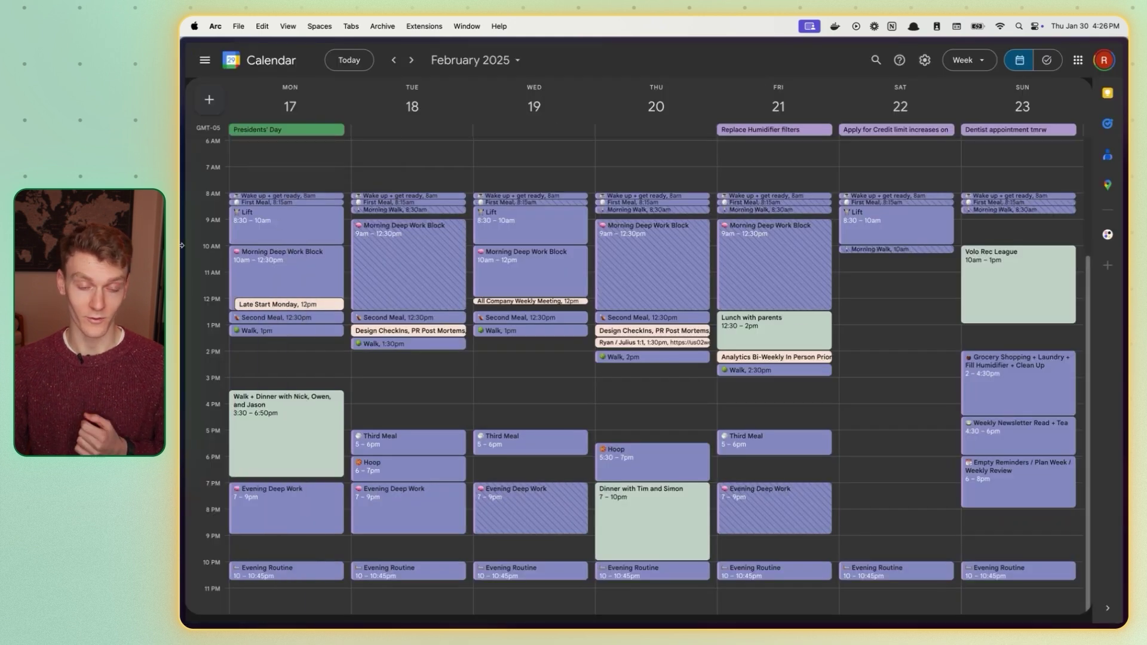
Step: Switch back to Reclaim, disable the Morning Deep Work Block habit, and check the schedule in Google Calendar again
{"action": "mouse_move", "coordinate": [187, 252]}
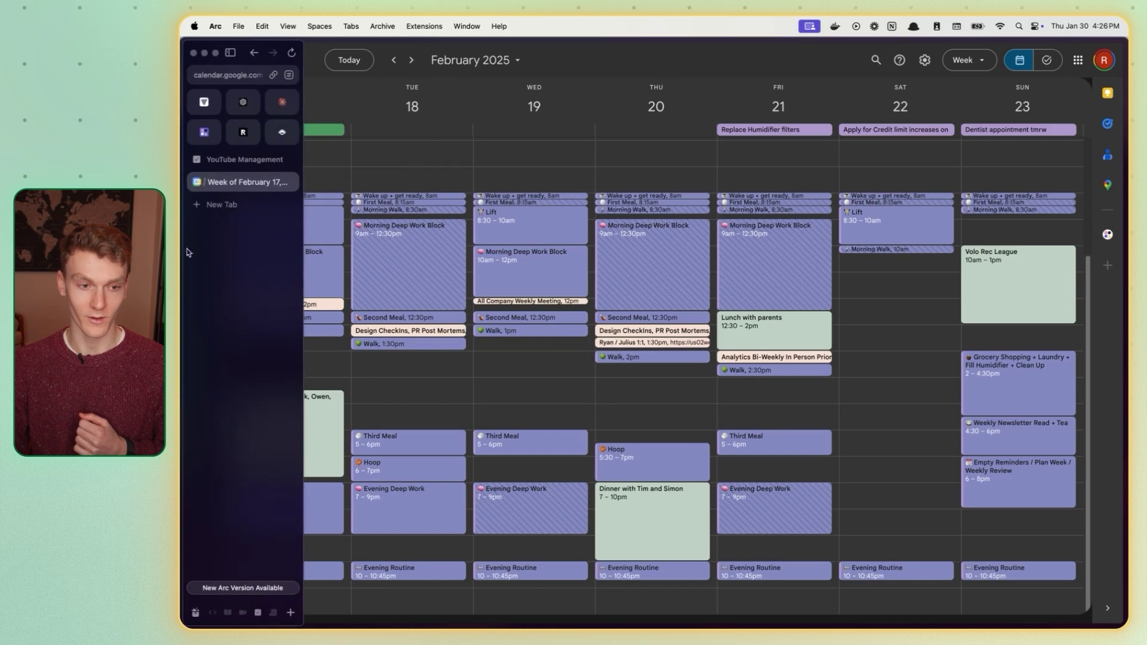
{"action": "left_click", "coordinate": [198, 137]}
{"action": "left_click", "coordinate": [1052, 288]}
{"action": "left_click", "coordinate": [998, 291]}
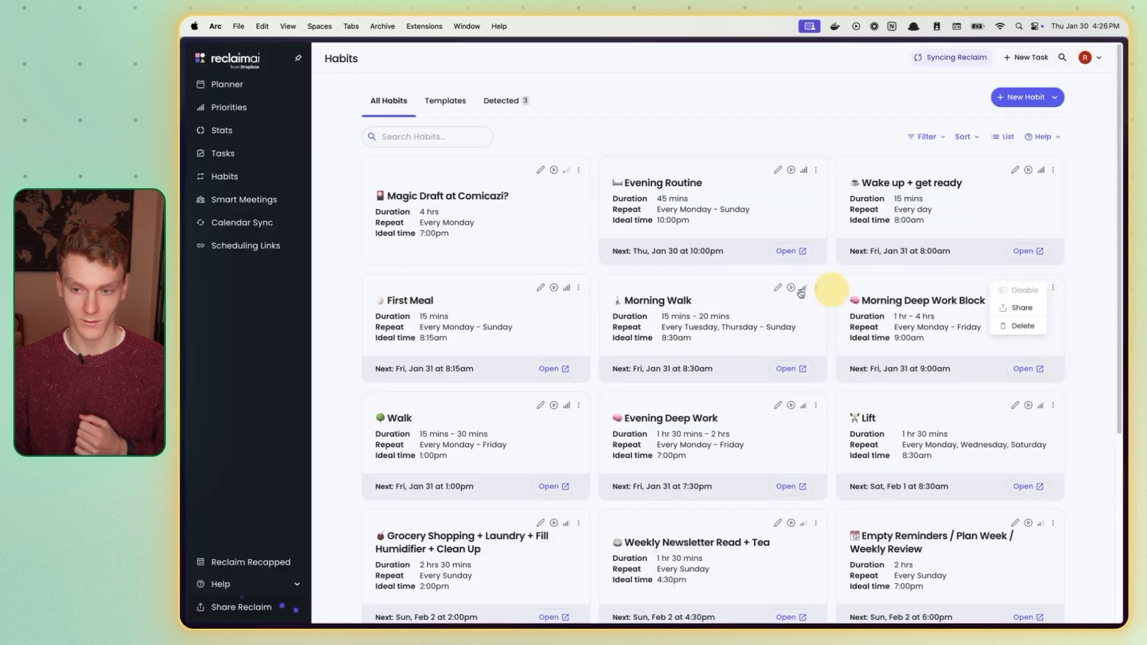
{"action": "mouse_move", "coordinate": [186, 251]}
{"action": "left_click", "coordinate": [227, 183]}
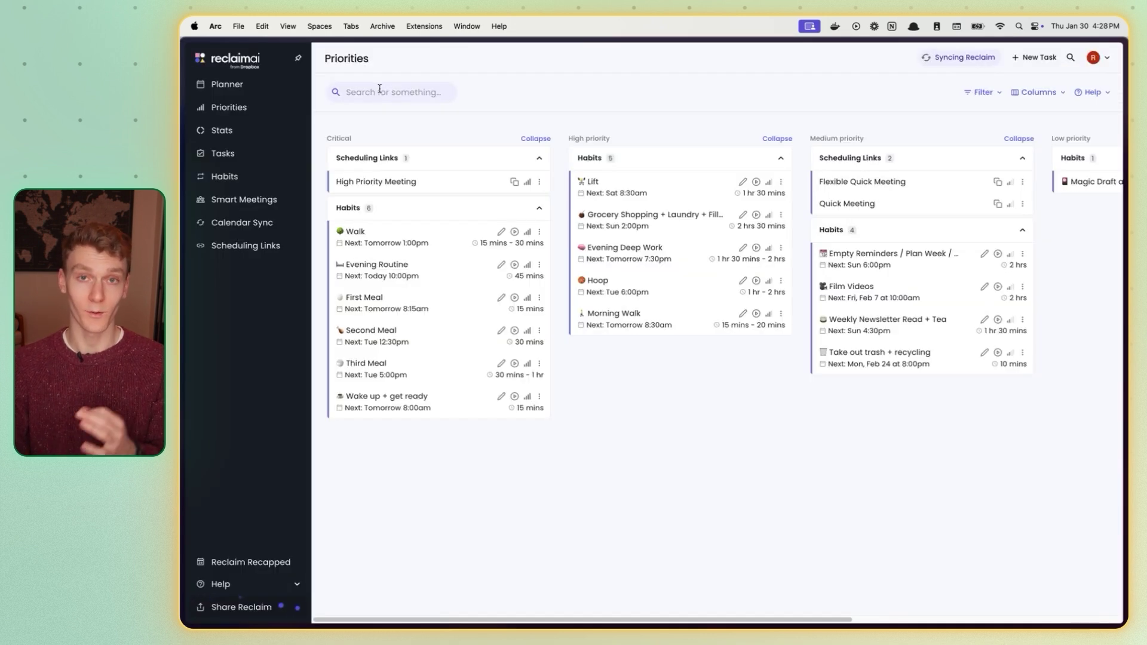
Step: Start a new task in the task list and name it "Clean up the apartment"
{"action": "left_click", "coordinate": [258, 153]}
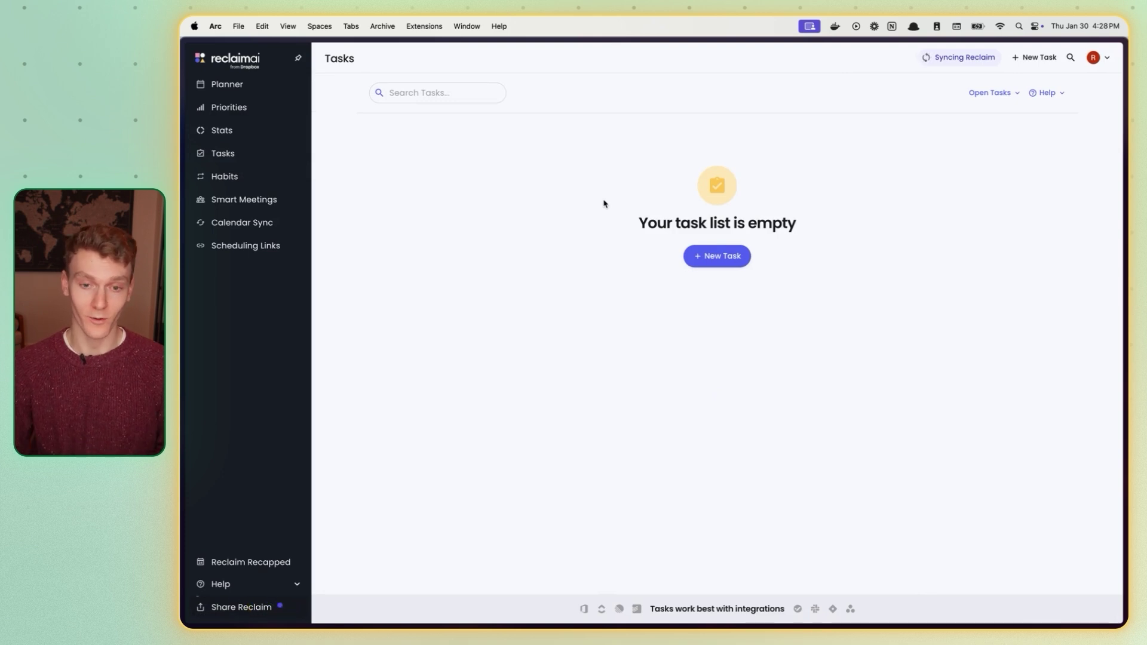
{"action": "left_click", "coordinate": [728, 260]}
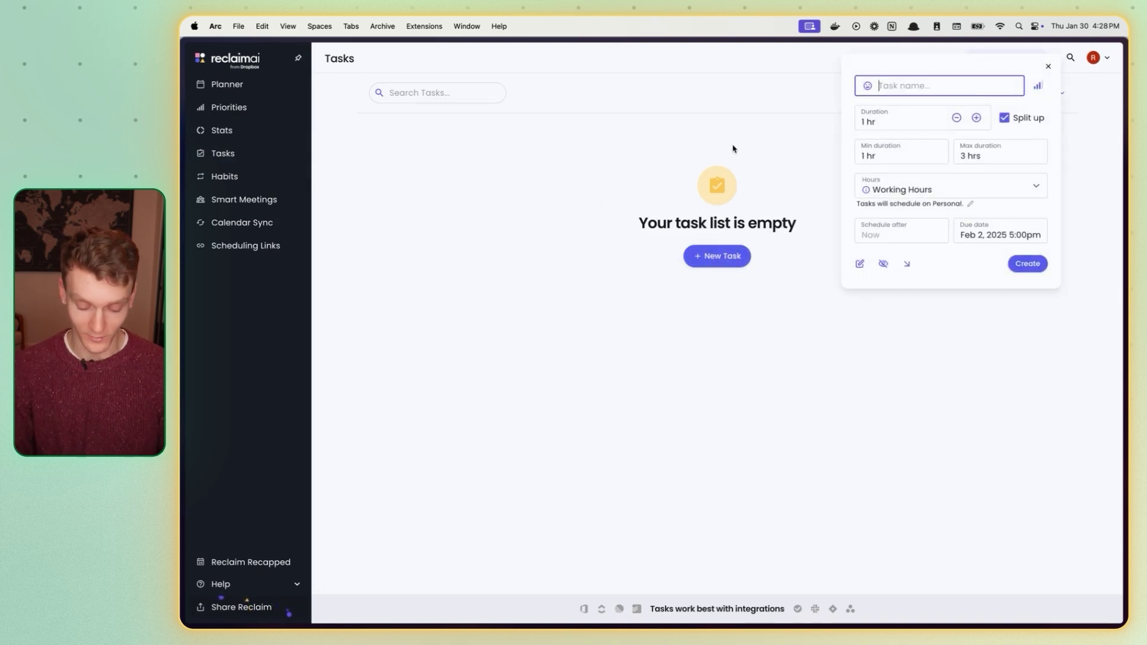
{"action": "type", "text": "CLean"}
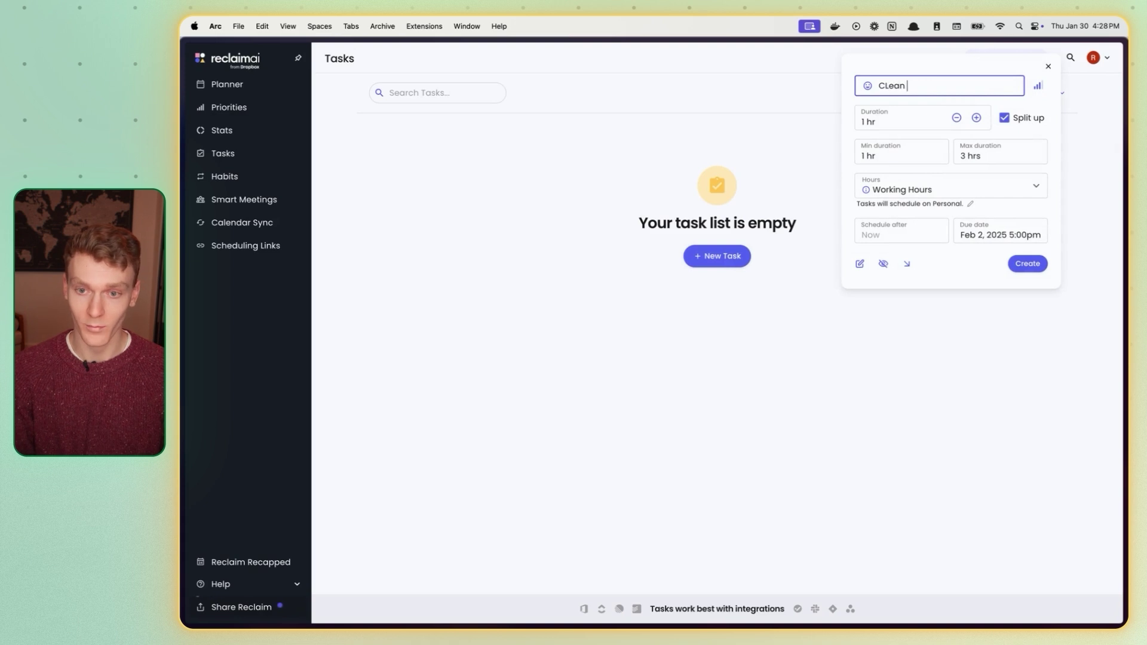
{"action": "type", "text": "lean up the apartment"}
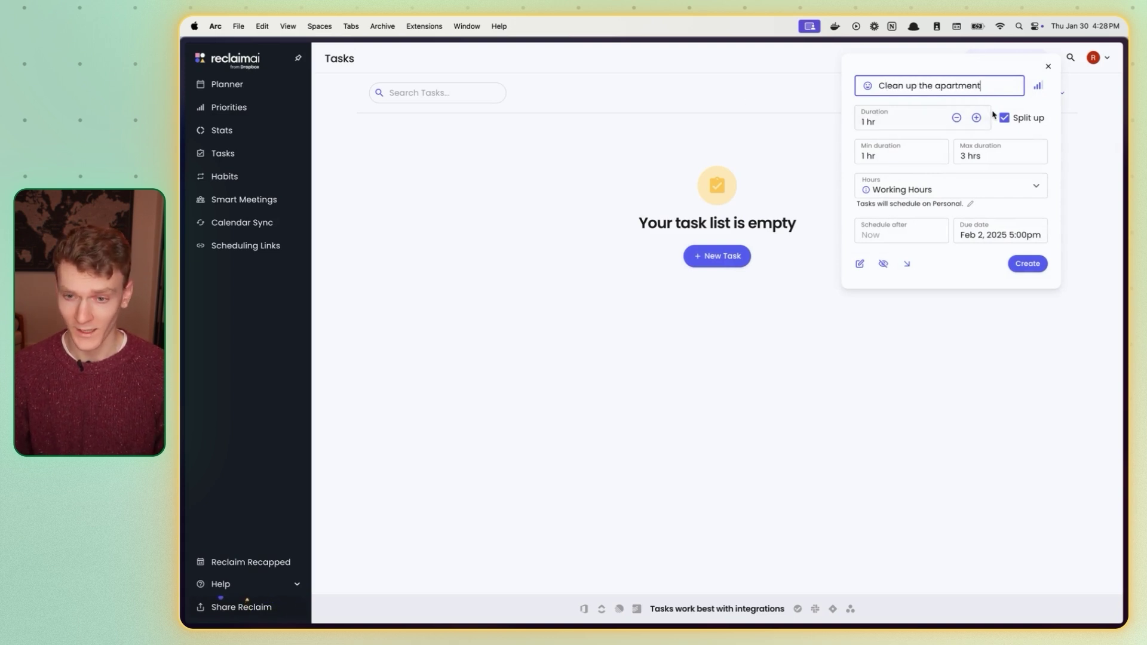
Step: Set the task's total duration to 4 hrs and inspect its minimum and maximum split durations
{"action": "left_click", "coordinate": [976, 117]}
{"action": "left_click", "coordinate": [976, 118]}
{"action": "left_click", "coordinate": [976, 117]}
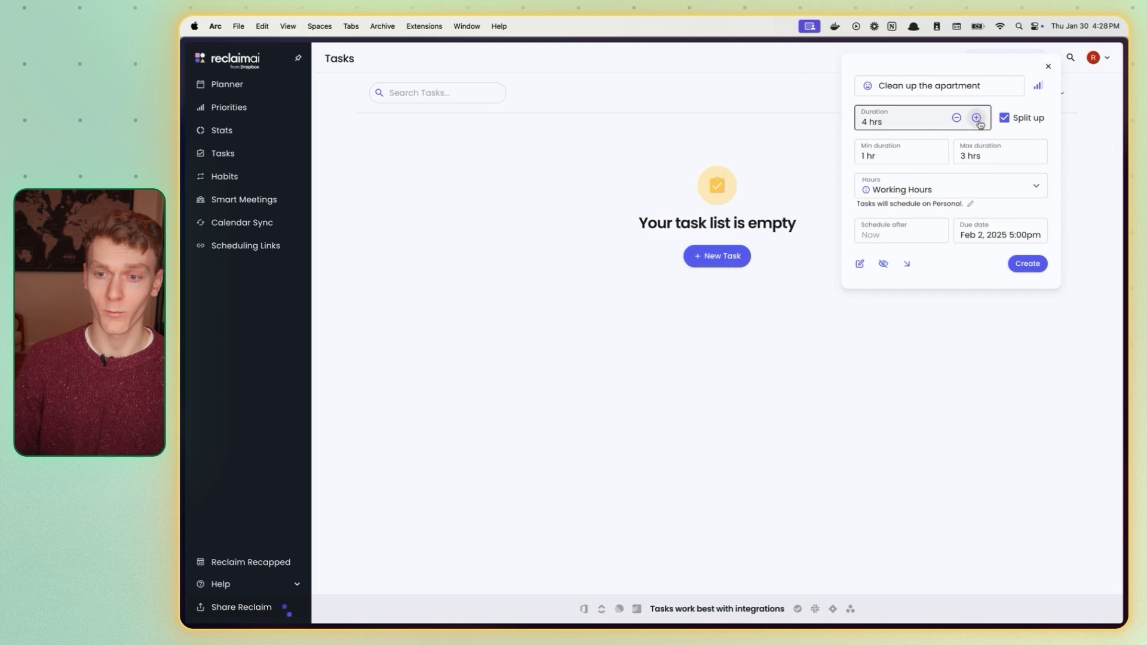
{"action": "left_click", "coordinate": [888, 159]}
{"action": "left_click", "coordinate": [972, 153]}
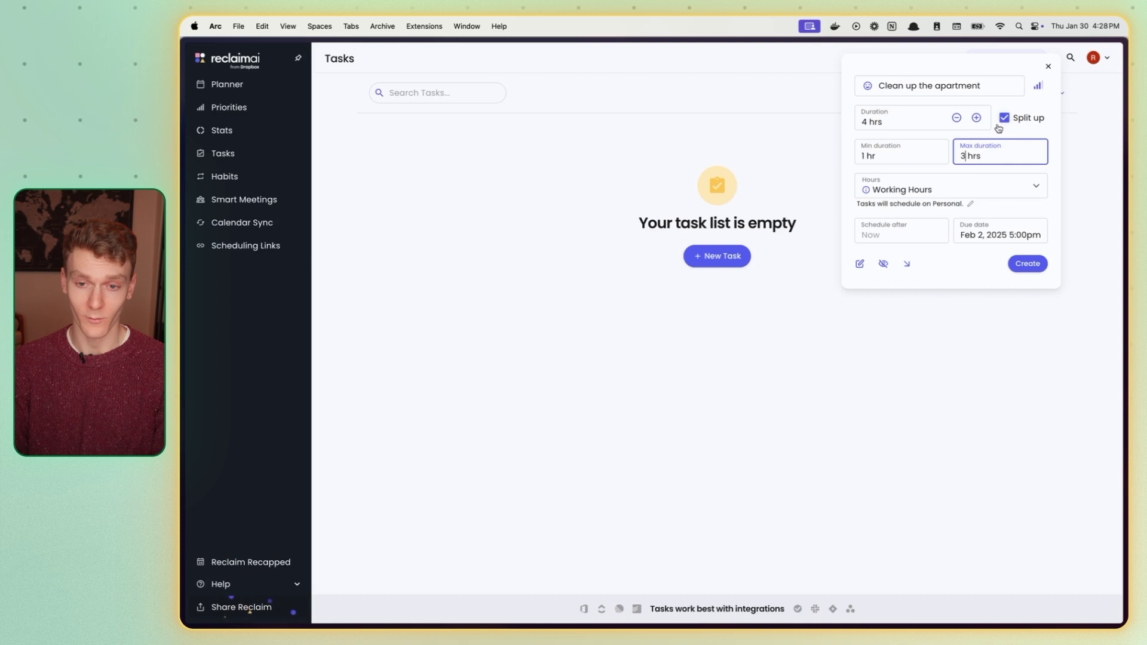
Step: Schedule the task within Personal Hours and create it
{"action": "left_click", "coordinate": [940, 190]}
{"action": "left_click", "coordinate": [913, 233]}
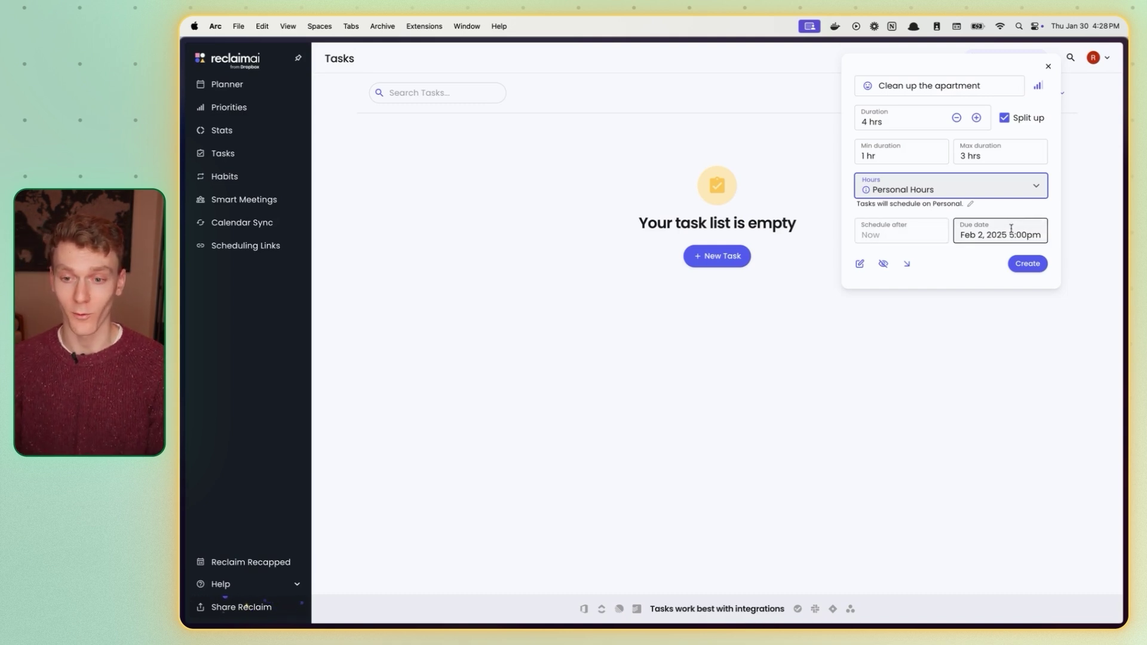
{"action": "left_click", "coordinate": [1028, 264]}
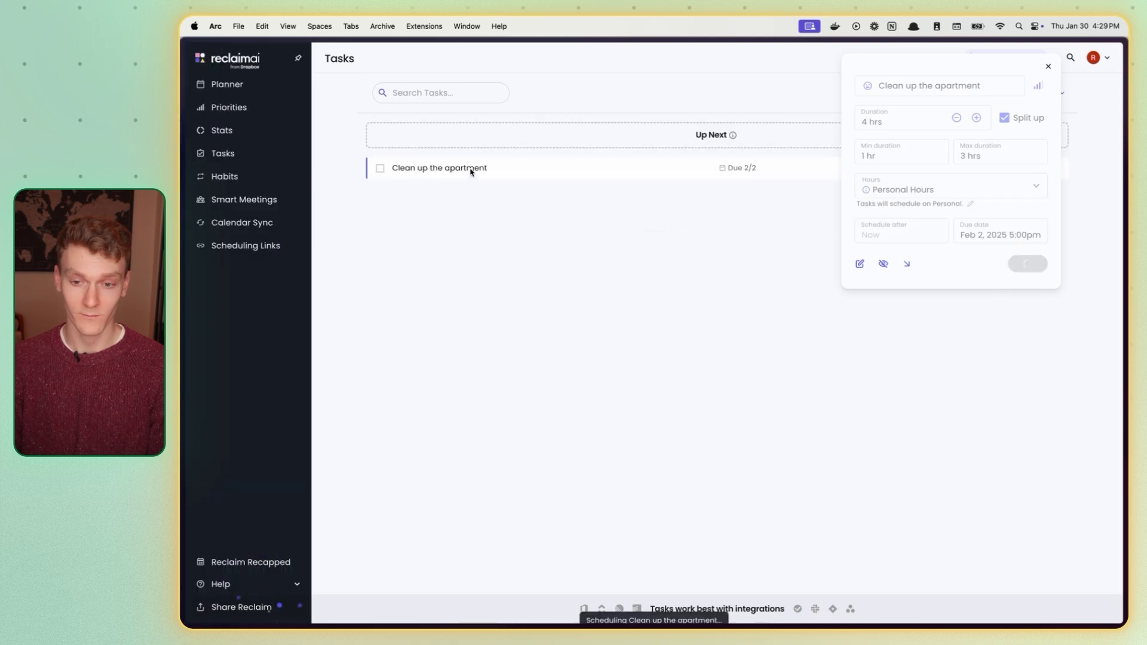
{"action": "left_click", "coordinate": [516, 210]}
Step: Switch to Google Calendar and go back three weeks to see where the cleaning task is scheduled
{"action": "mouse_move", "coordinate": [183, 175]}
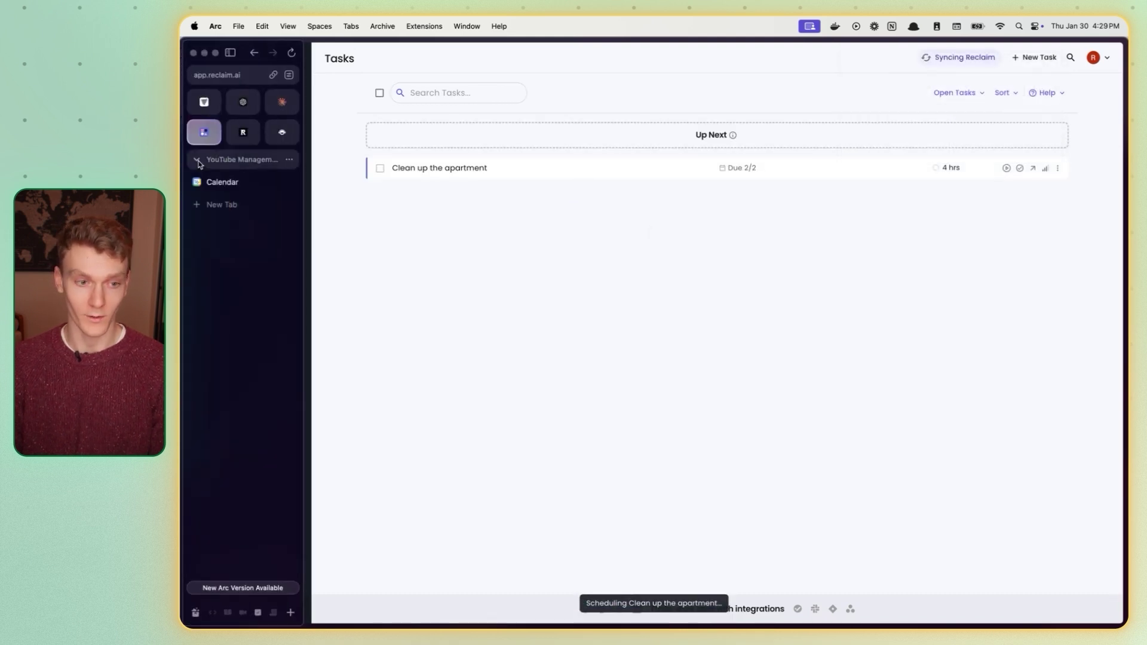
{"action": "left_click", "coordinate": [237, 180]}
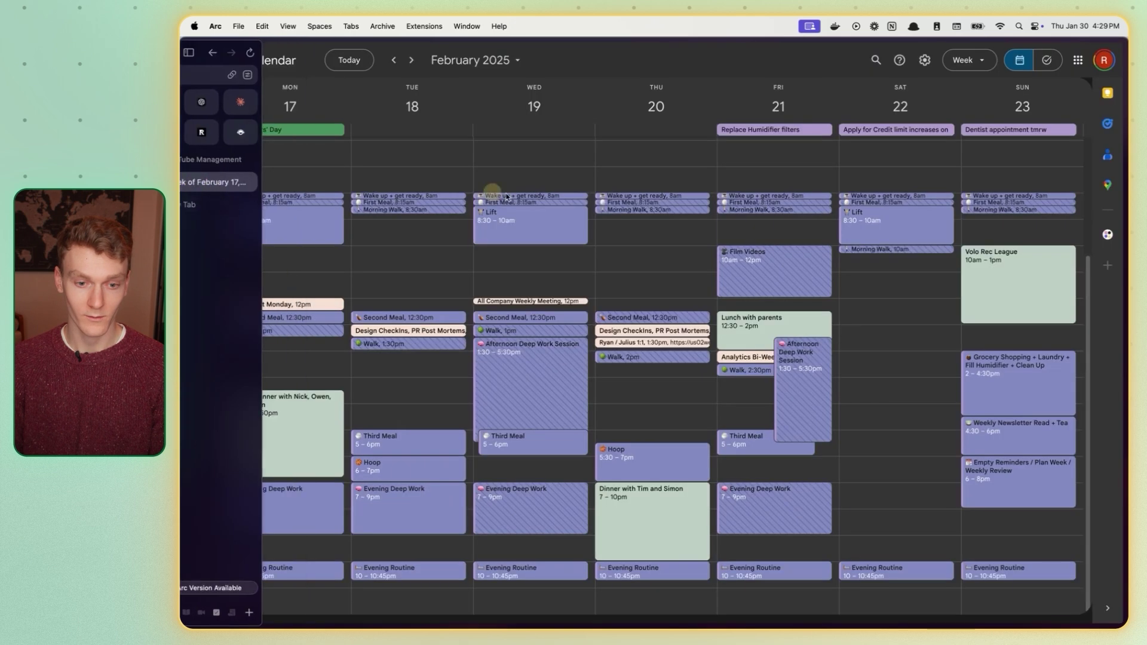
{"action": "left_click", "coordinate": [391, 61]}
{"action": "left_click", "coordinate": [390, 62]}
{"action": "left_click", "coordinate": [391, 61]}
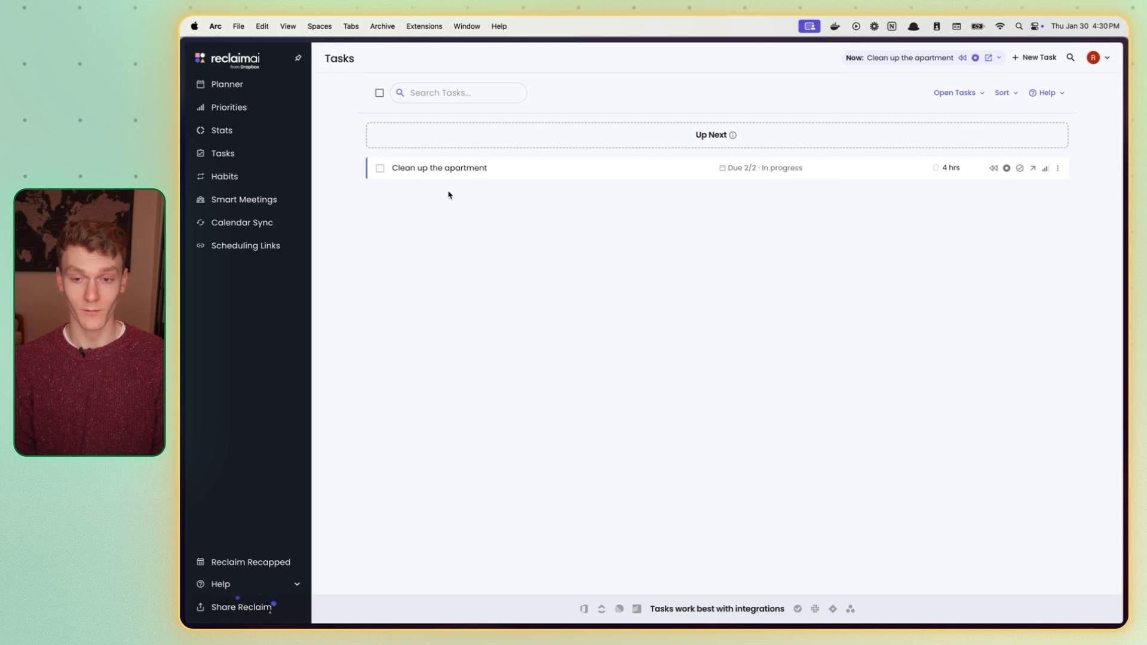
Step: Open Reclaim's priorities board to examine where the cleaning task ranks among the habits
{"action": "left_click", "coordinate": [240, 108]}
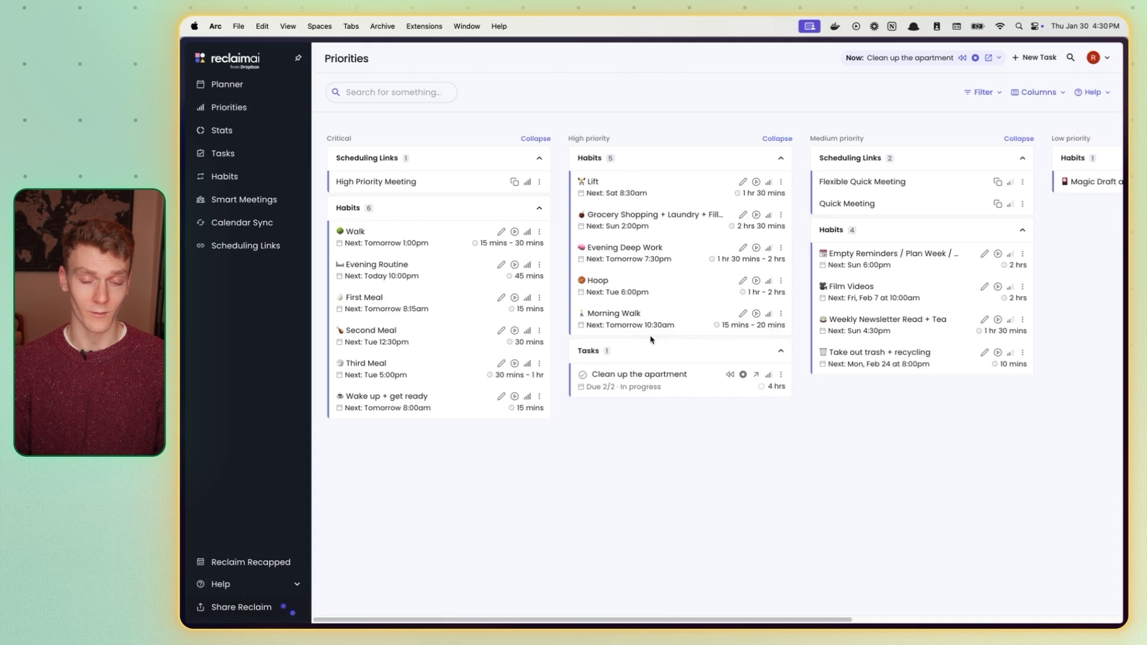
Step: Raise the "Clean up the apartment" task from High priority to Critical on the priorities board
{"action": "left_click_drag", "start_coordinate": [647, 378], "coordinate": [436, 169]}
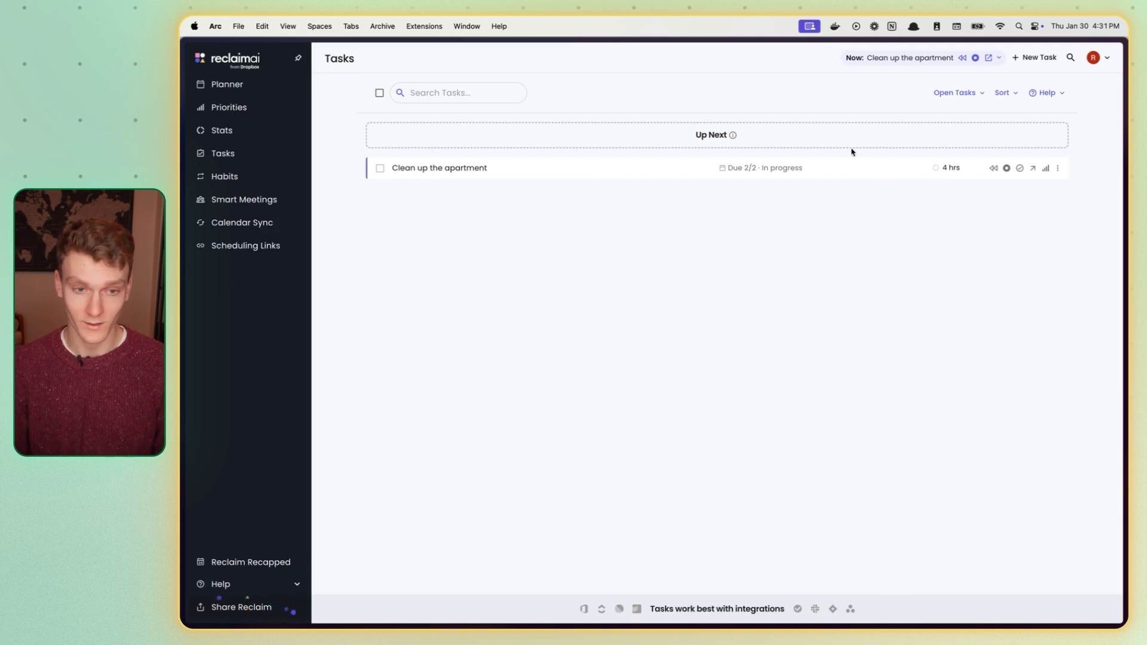
Step: Start a new task named "Streamline Alert Bot" with a total duration of 25 hrs
{"action": "left_click", "coordinate": [989, 60]}
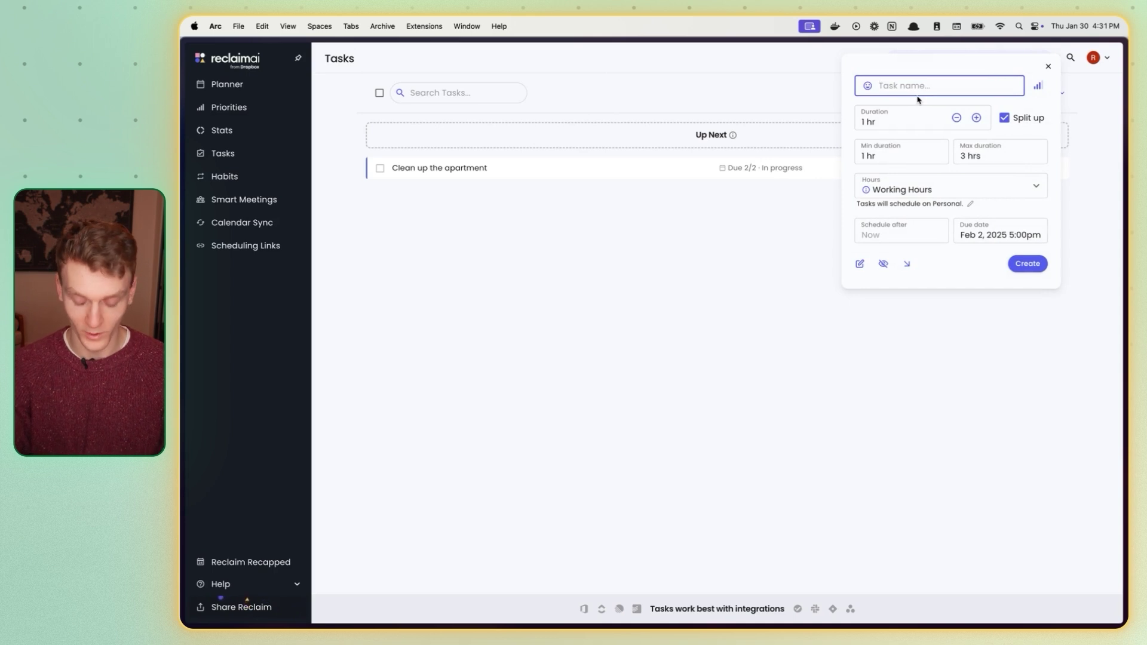
{"action": "type", "text": "Streamline Alert Bot"}
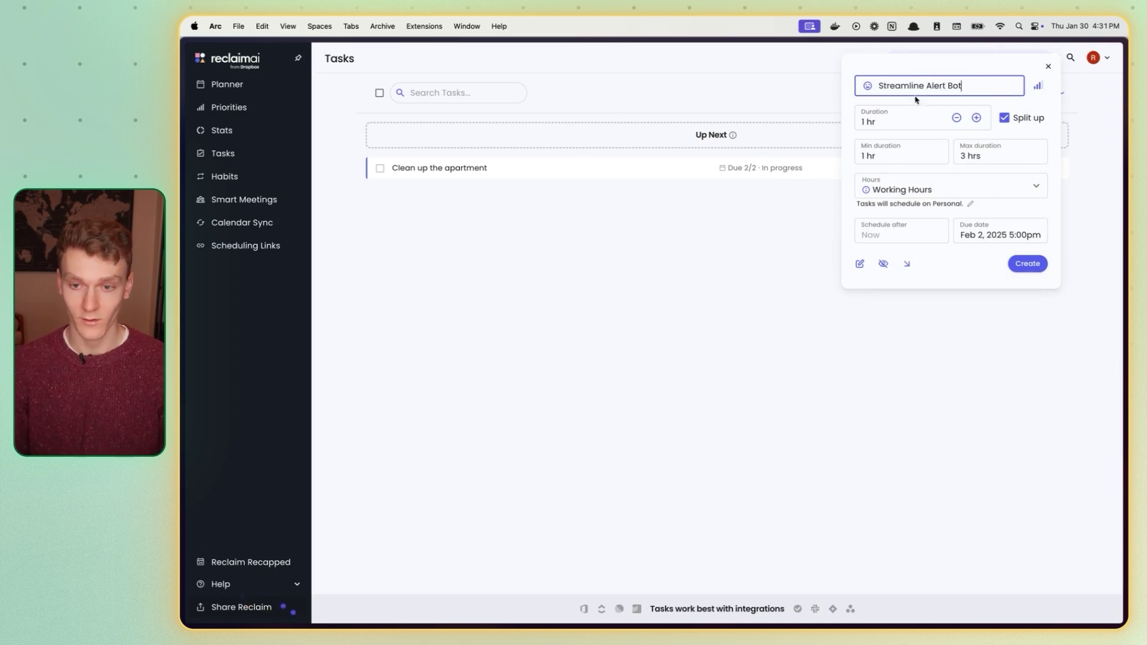
{"action": "left_click", "coordinate": [978, 119]}
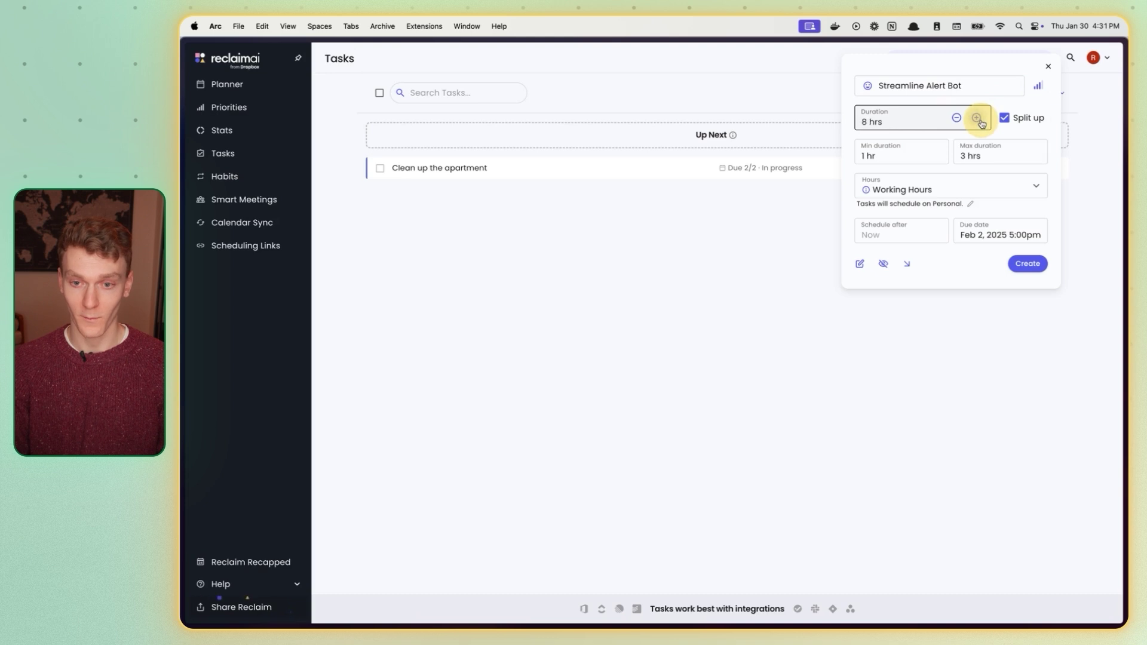
{"action": "left_click", "coordinate": [977, 119]}
{"action": "left_click", "coordinate": [977, 119]}
{"action": "left_click", "coordinate": [977, 119]}
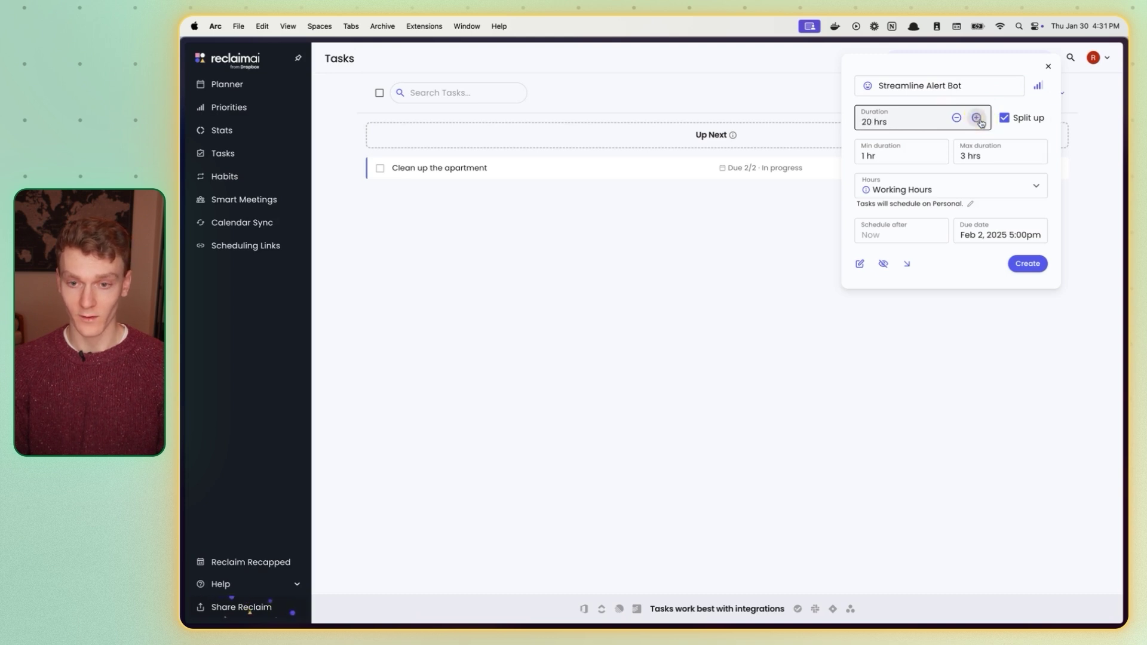
{"action": "left_click", "coordinate": [978, 119]}
{"action": "left_click", "coordinate": [977, 119]}
{"action": "left_click", "coordinate": [977, 119]}
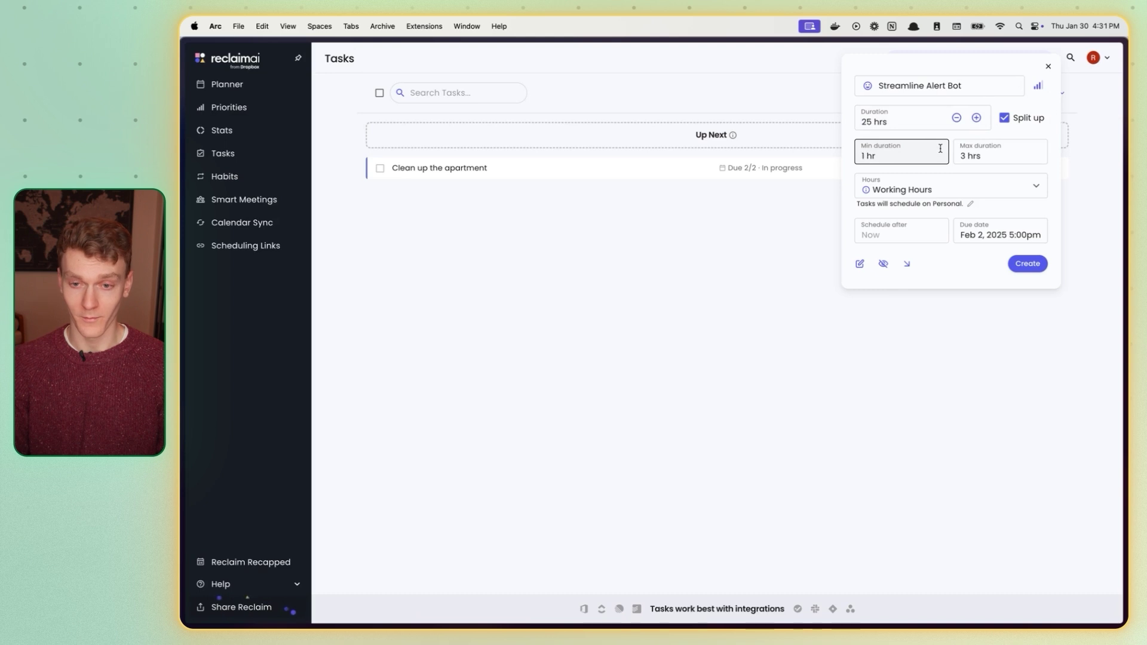
Step: Set the maximum split duration of the Streamline Alert Bot task to 4 hrs
{"action": "left_click", "coordinate": [966, 157]}
{"action": "key", "text": "BackSpace"}
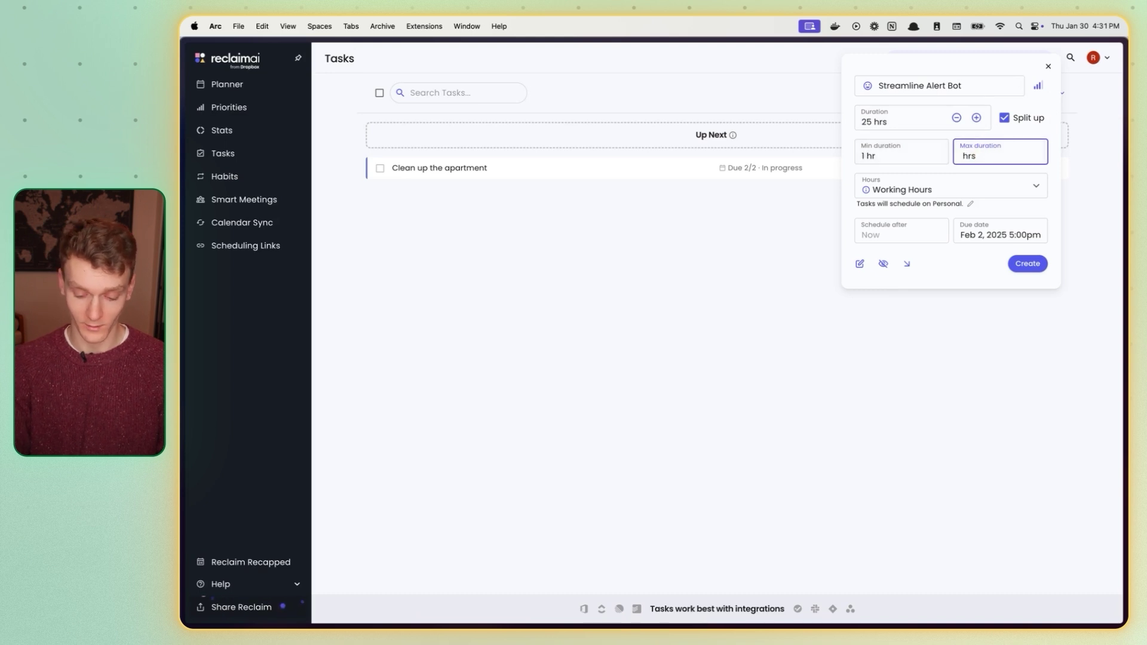
{"action": "type", "text": "4"}
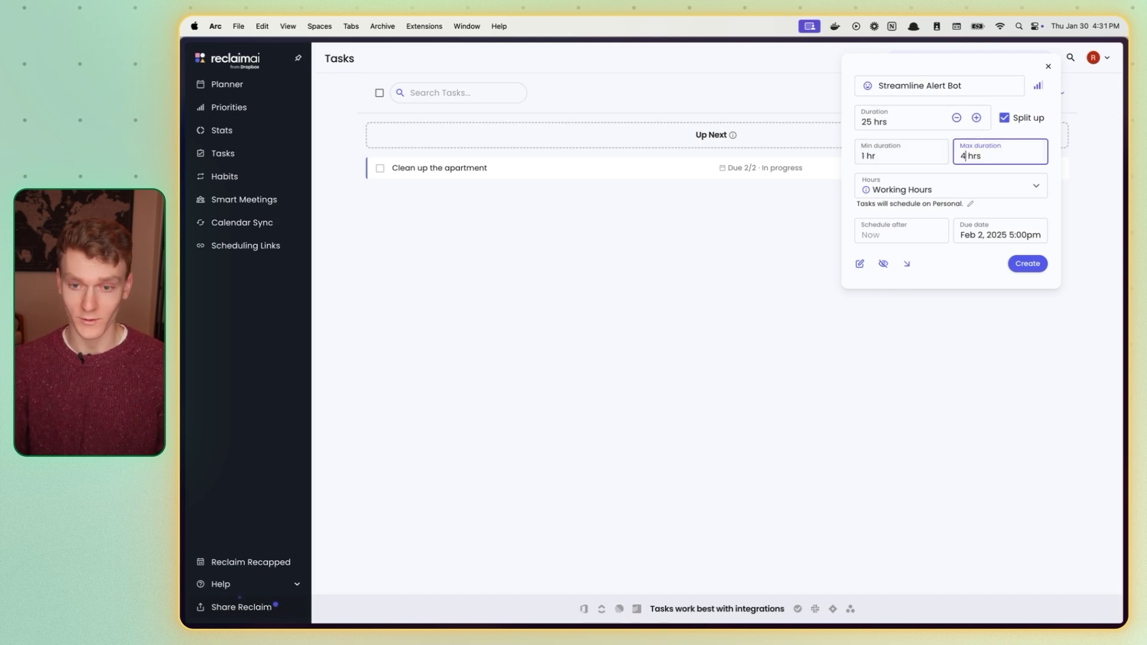
{"action": "left_click", "coordinate": [929, 175]}
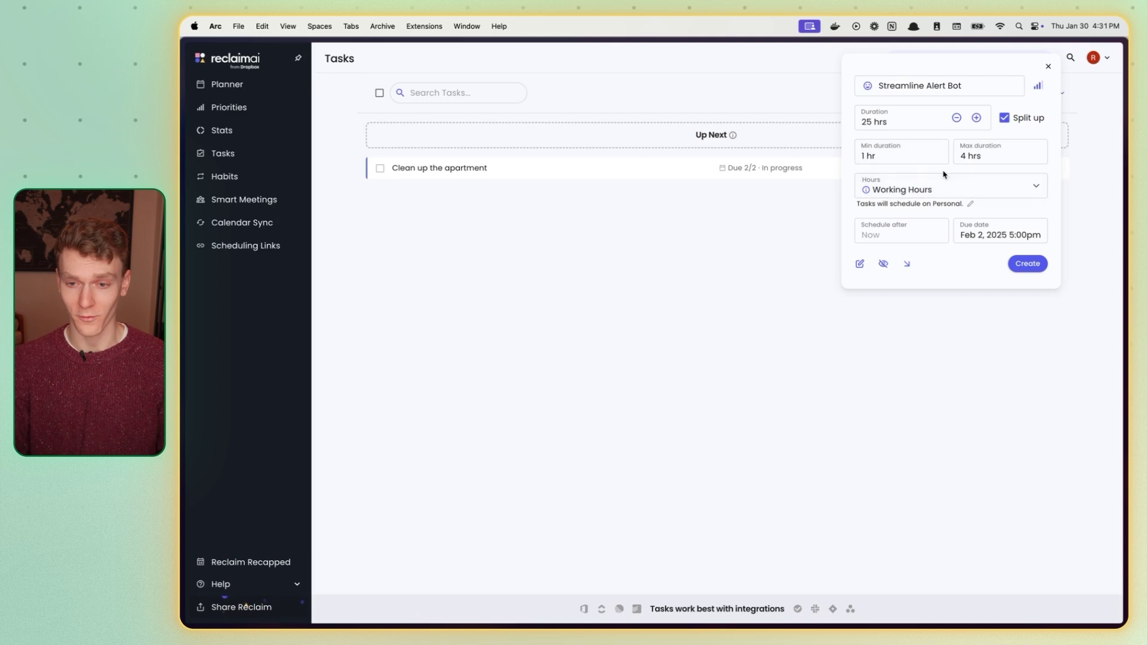
Step: Set the due date to Feb 7, 2025 5:30pm, create the task and close the new-task form
{"action": "left_click", "coordinate": [976, 237]}
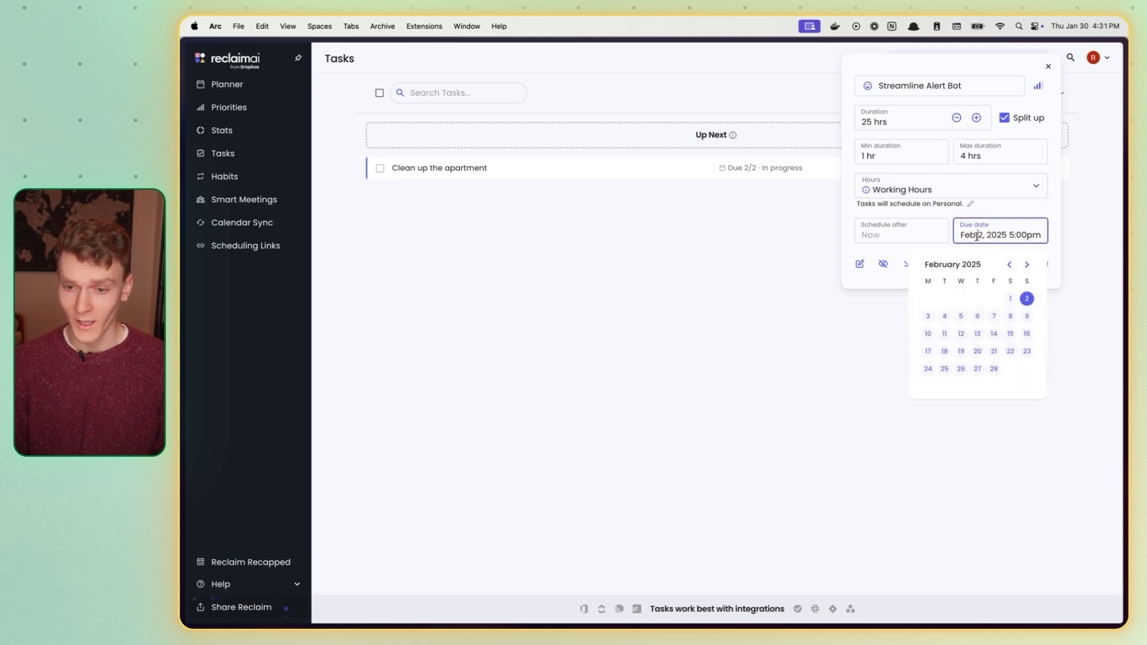
{"action": "left_click", "coordinate": [1011, 316]}
{"action": "left_click", "coordinate": [991, 238]}
{"action": "left_click", "coordinate": [994, 316]}
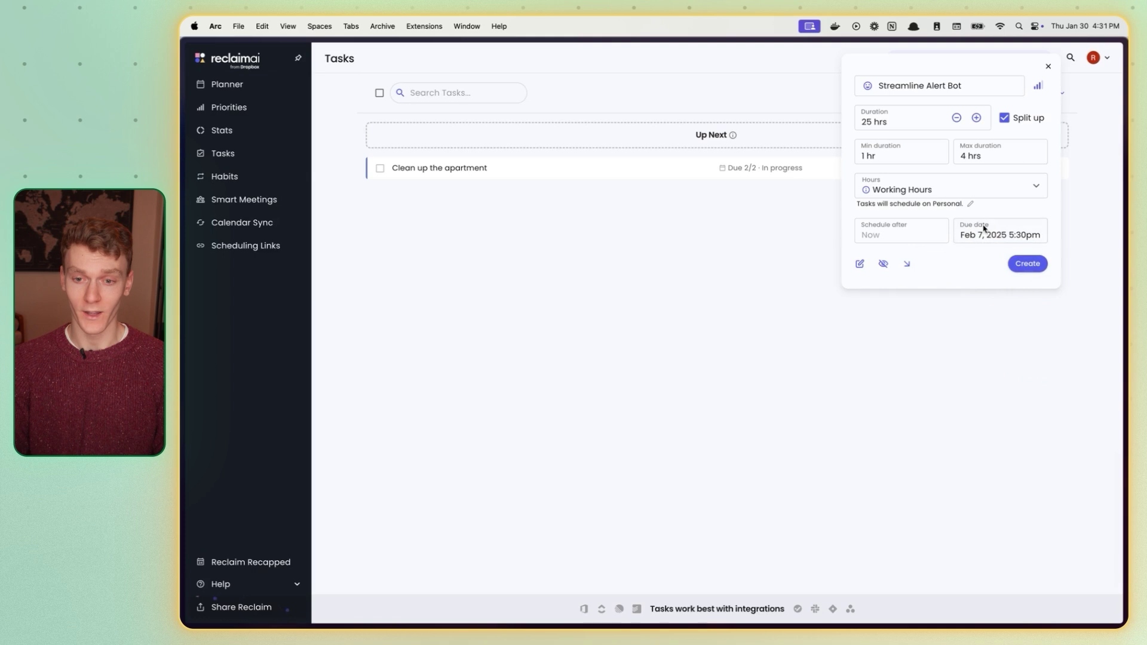
{"action": "left_click", "coordinate": [1019, 263]}
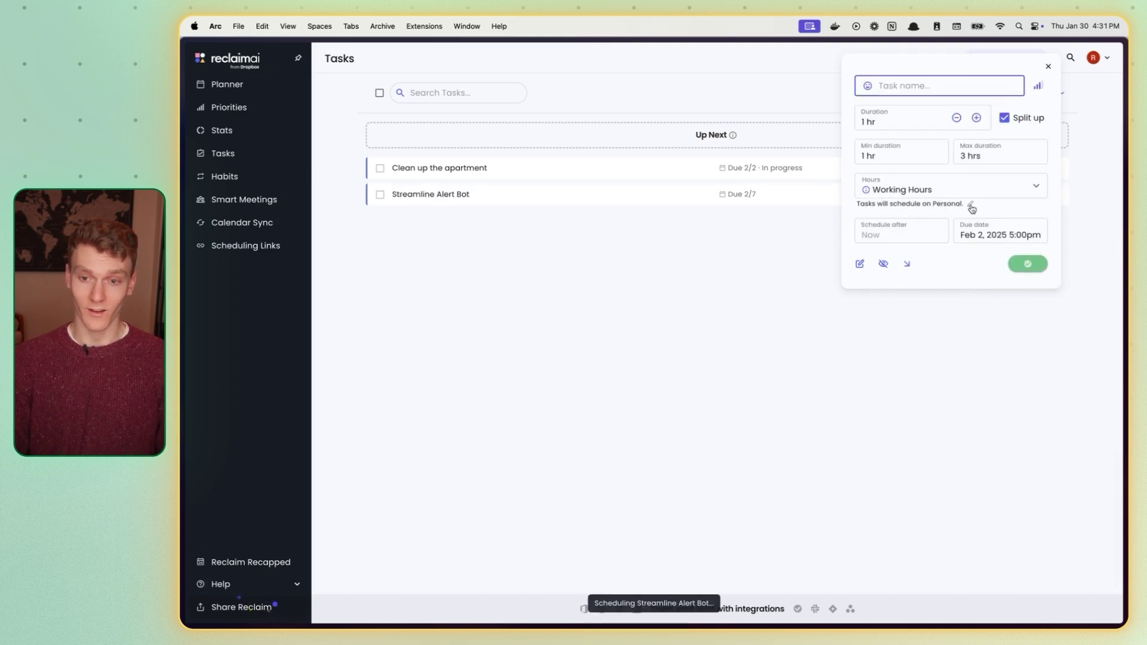
{"action": "left_click", "coordinate": [769, 231]}
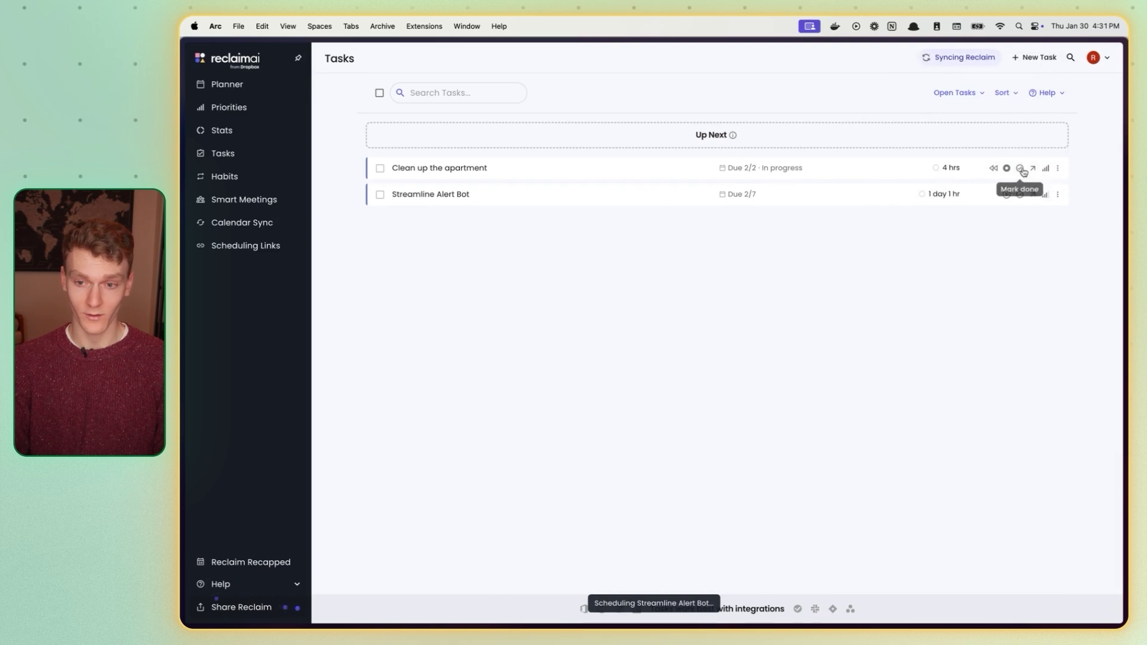
Step: Move the Streamline Alert Bot task to Critical on the priorities board
{"action": "left_click", "coordinate": [230, 108]}
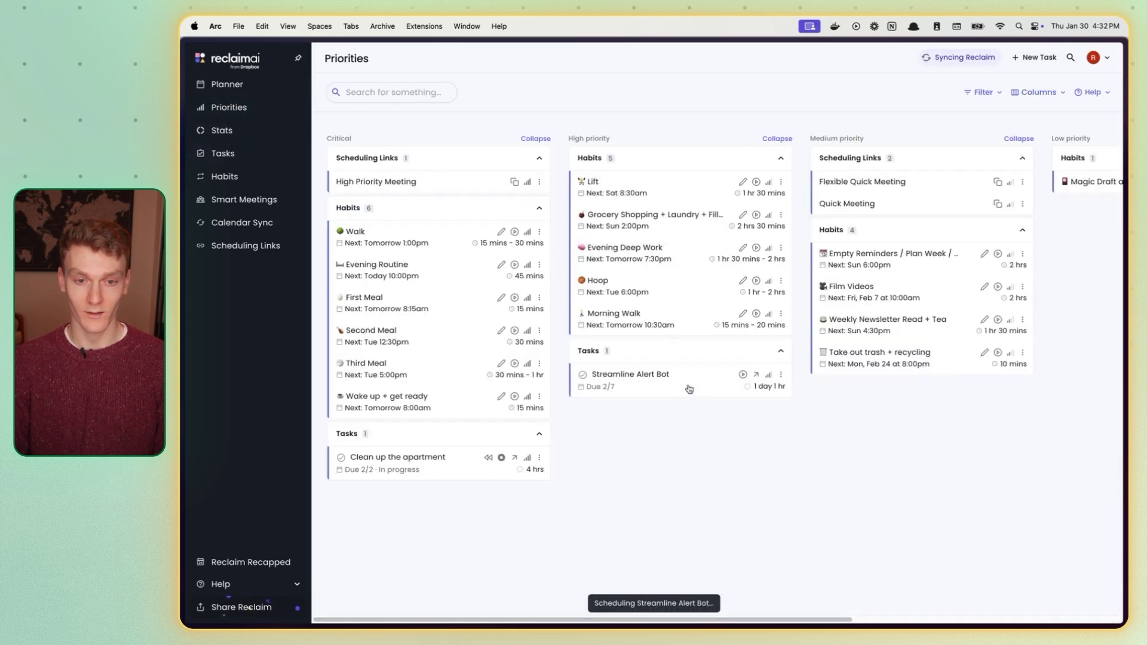
{"action": "left_click_drag", "start_coordinate": [687, 387], "coordinate": [440, 203]}
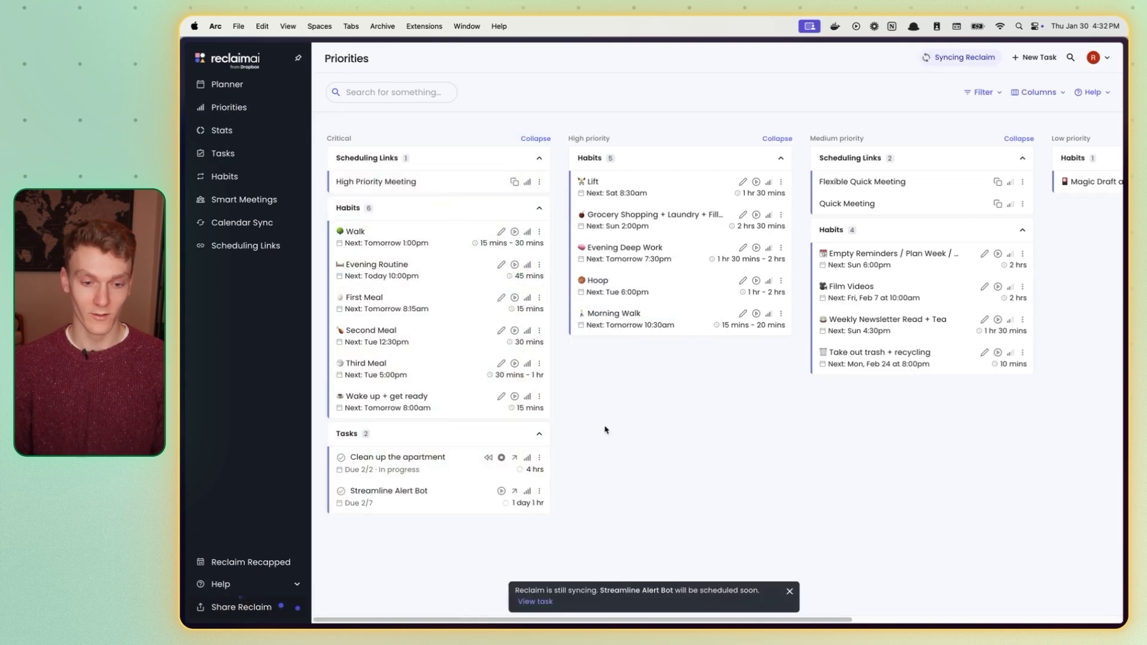
Step: Switch to Google Calendar and show the week of February 3–9, 2025 to see the Streamline Alert Bot blocks
{"action": "mouse_move", "coordinate": [208, 213]}
{"action": "left_click", "coordinate": [239, 182]}
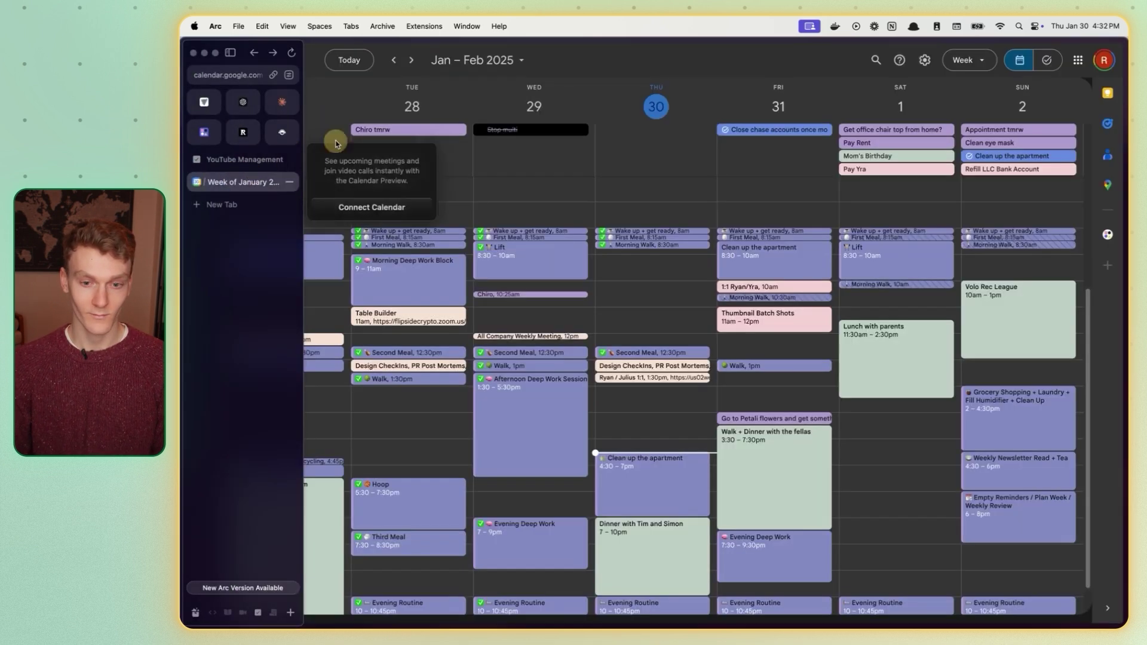
{"action": "left_click", "coordinate": [393, 60]}
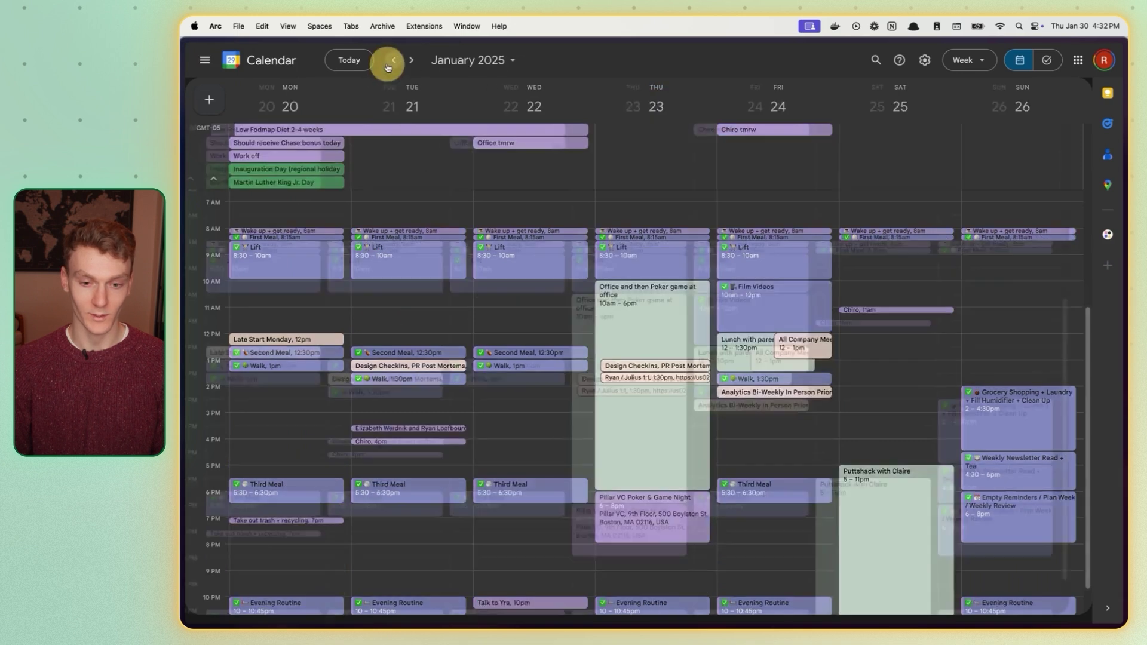
{"action": "double_click", "coordinate": [411, 59]}
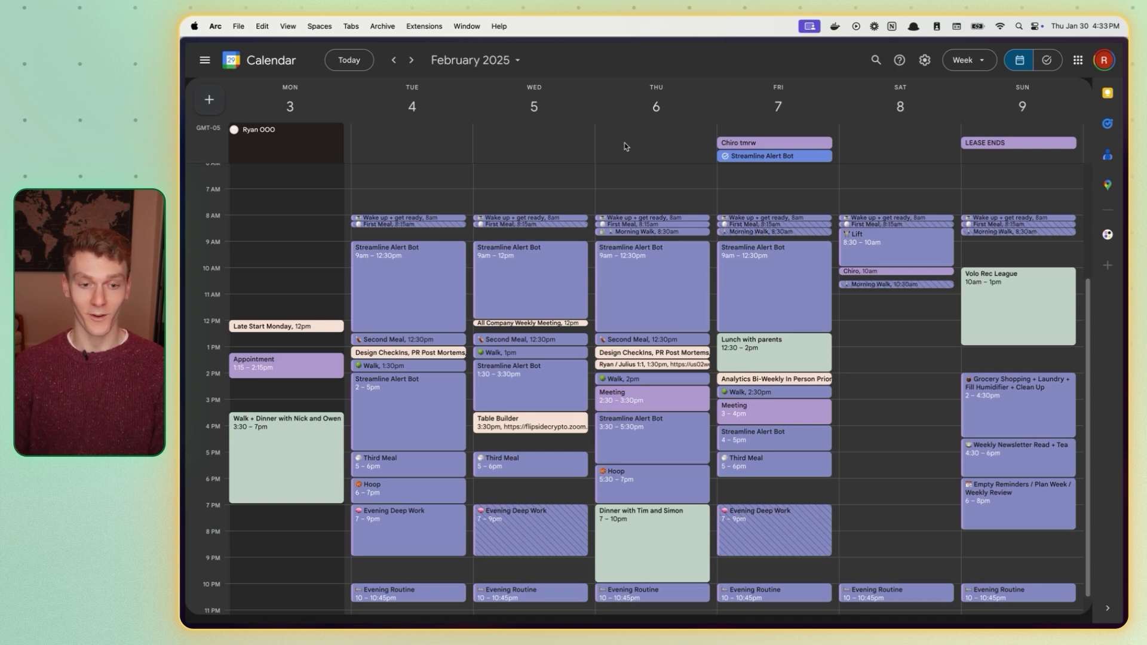
Step: Return to Reclaim, inspect the Streamline Alert Bot task's details and color options, and leave them without changing anything
{"action": "left_click", "coordinate": [214, 137]}
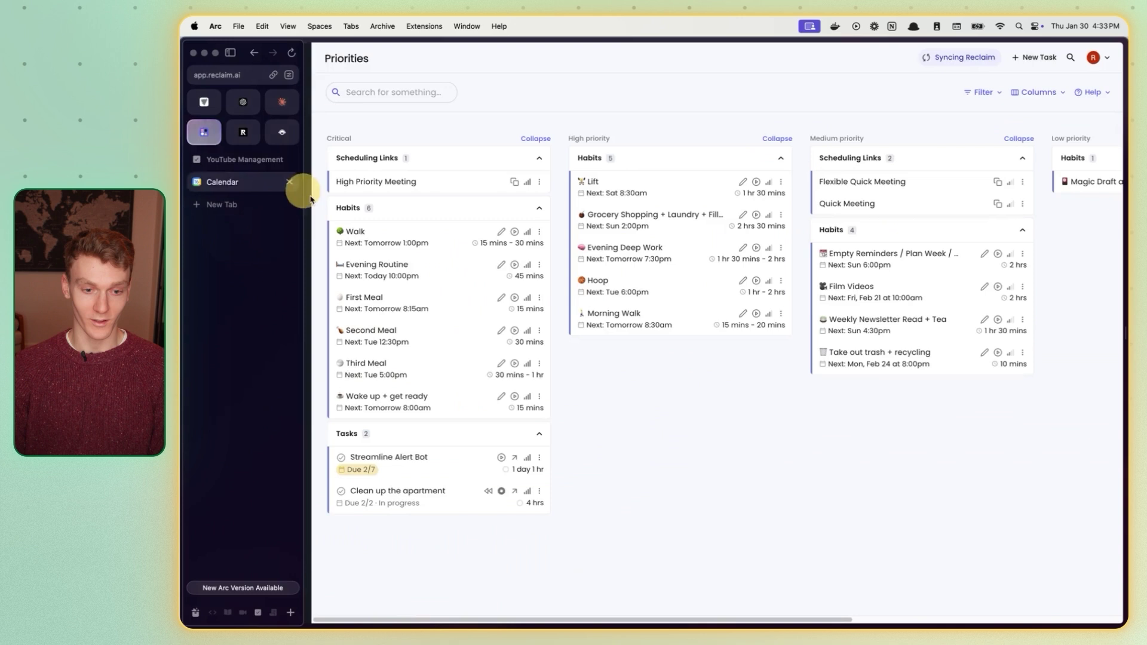
{"action": "left_click", "coordinate": [418, 471]}
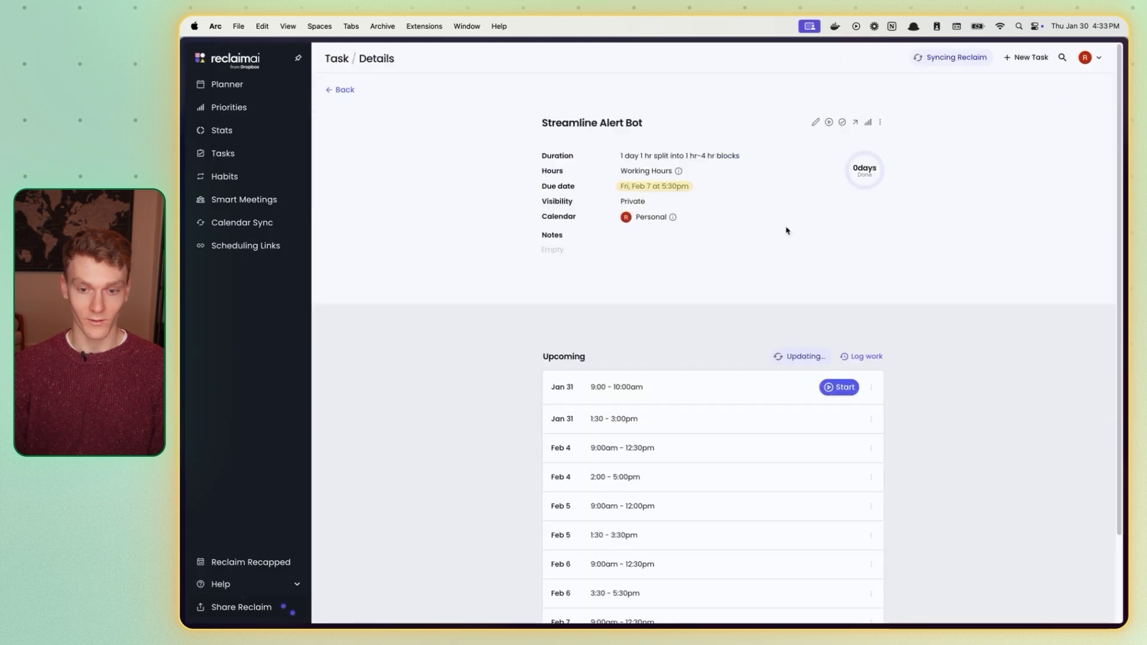
{"action": "left_click", "coordinate": [815, 122]}
{"action": "left_click", "coordinate": [570, 245]}
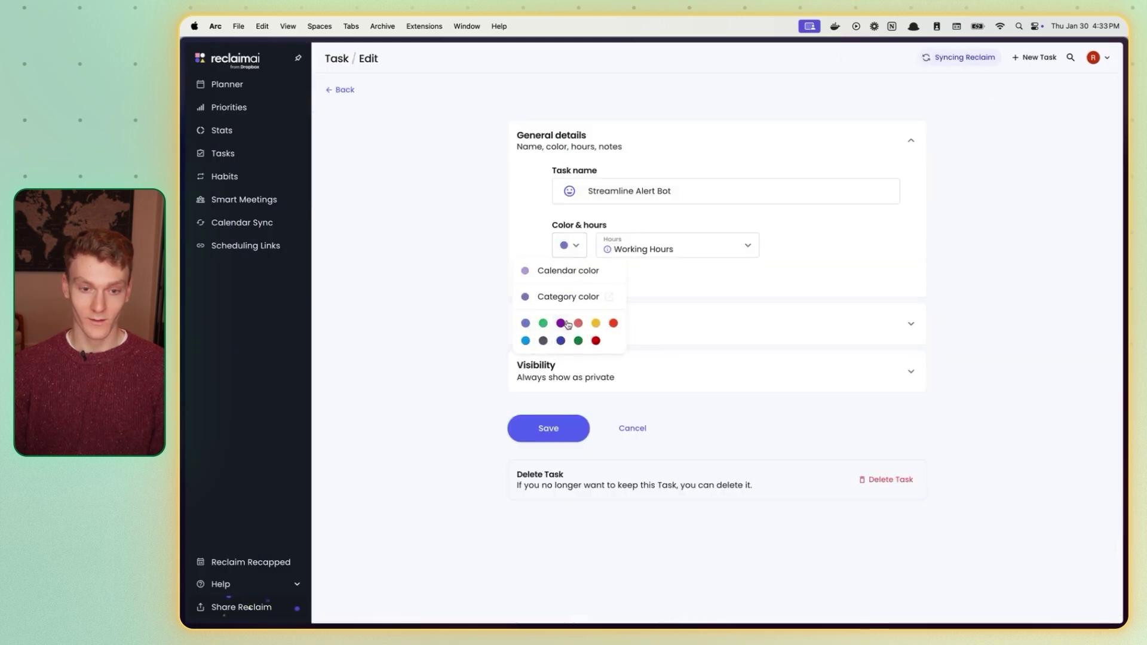
{"action": "left_click", "coordinate": [486, 249]}
{"action": "left_click", "coordinate": [343, 91]}
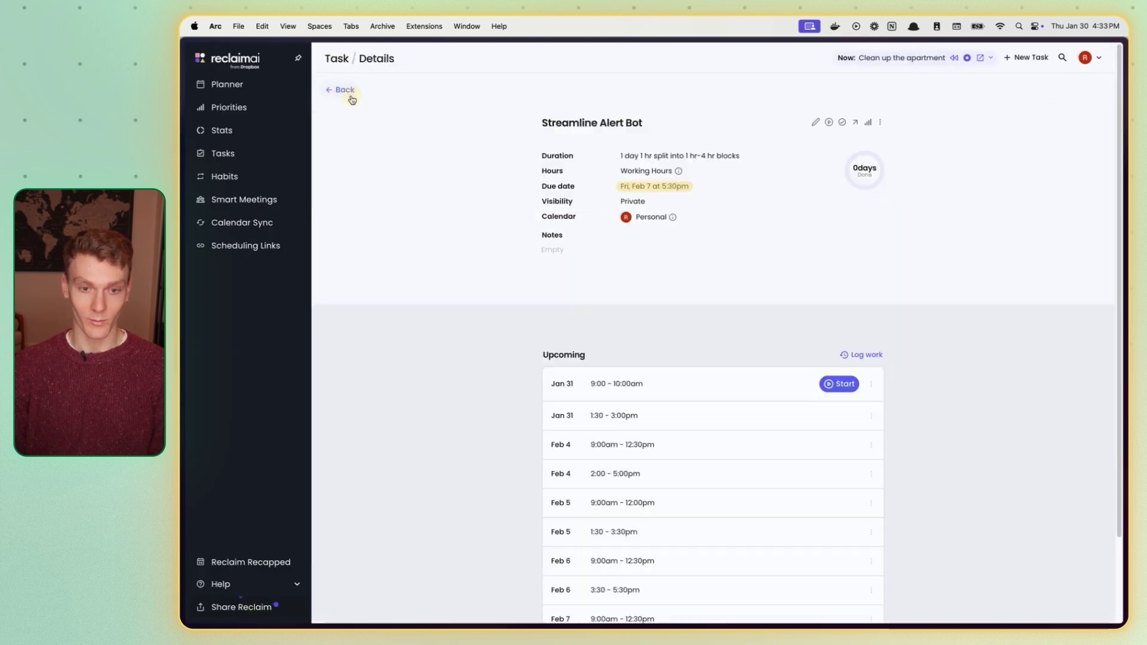
{"action": "left_click", "coordinate": [345, 90]}
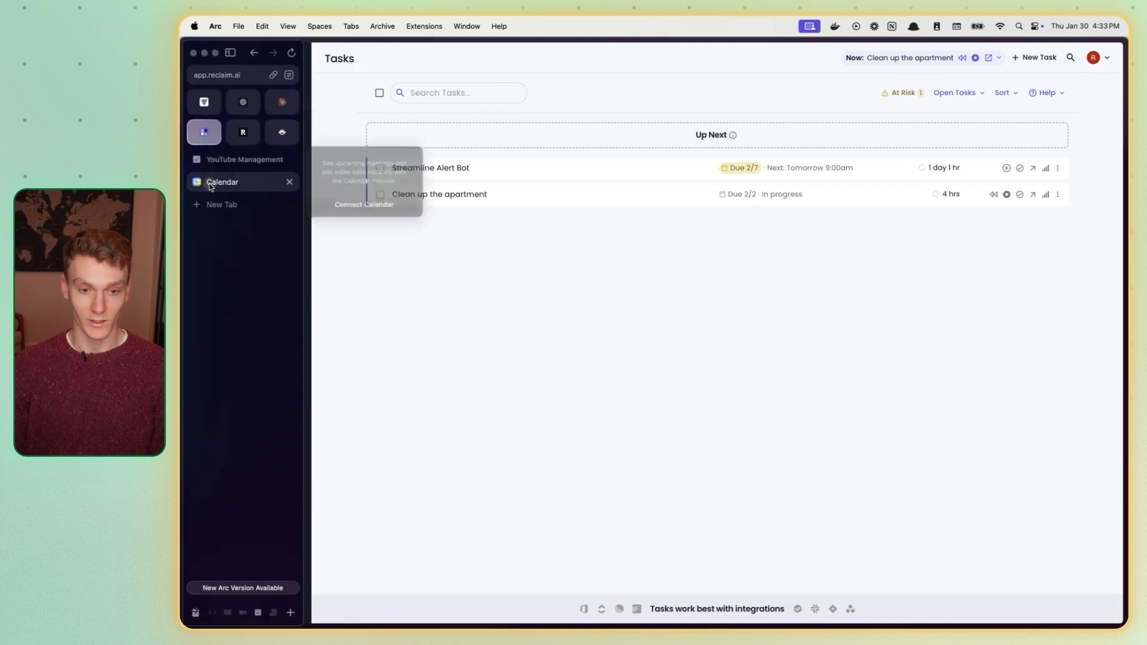
Step: Switch to Google Calendar and examine how the Streamline Alert Bot blocks fit around meetings and habits that week
{"action": "left_click", "coordinate": [210, 182]}
{"action": "scroll", "coordinate": [711, 221], "scroll_direction": "down", "scroll_amount": 1}
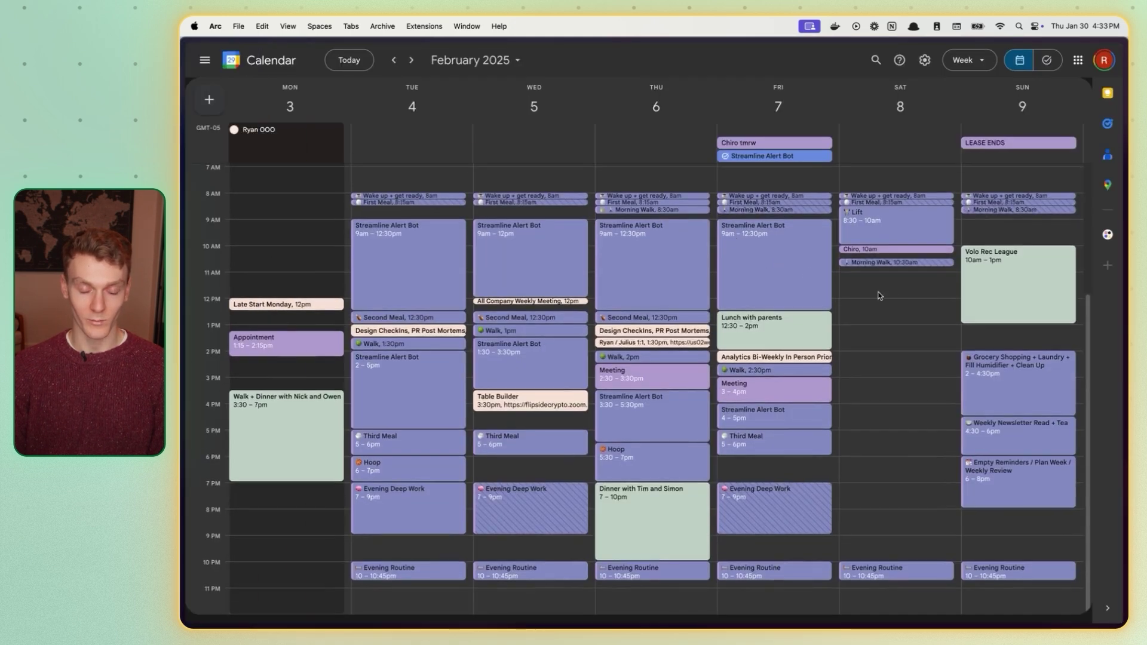
{"action": "scroll", "coordinate": [892, 302], "scroll_direction": "up", "scroll_amount": 1}
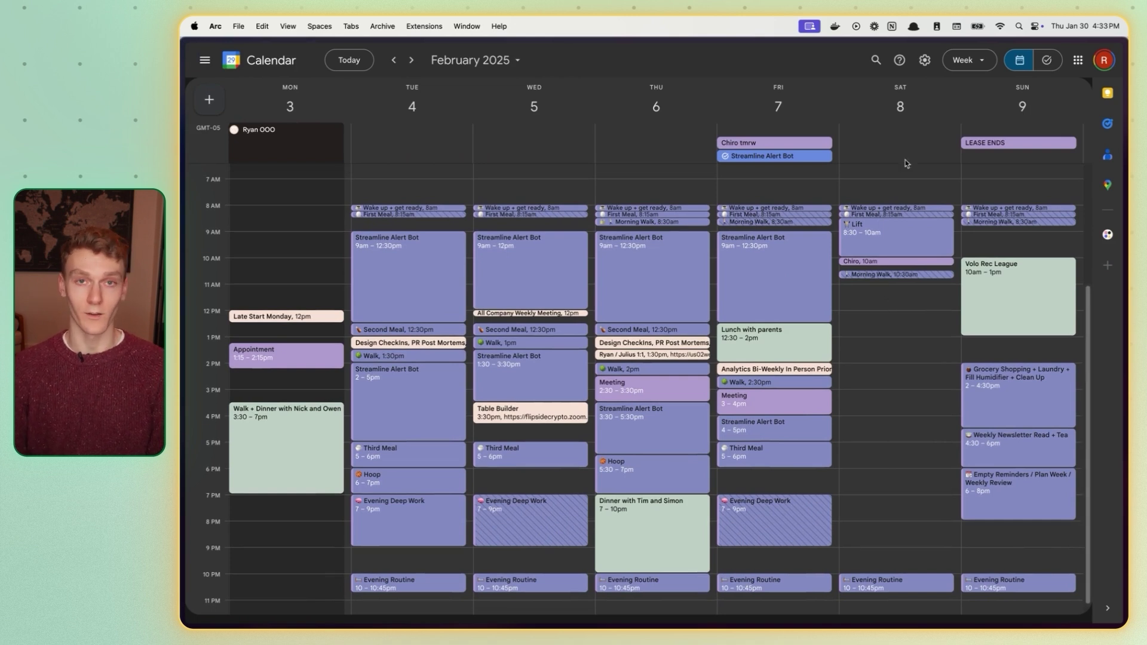
{"action": "scroll", "coordinate": [861, 221], "scroll_direction": "up", "scroll_amount": 1}
{"action": "scroll", "coordinate": [855, 281], "scroll_direction": "down", "scroll_amount": 1}
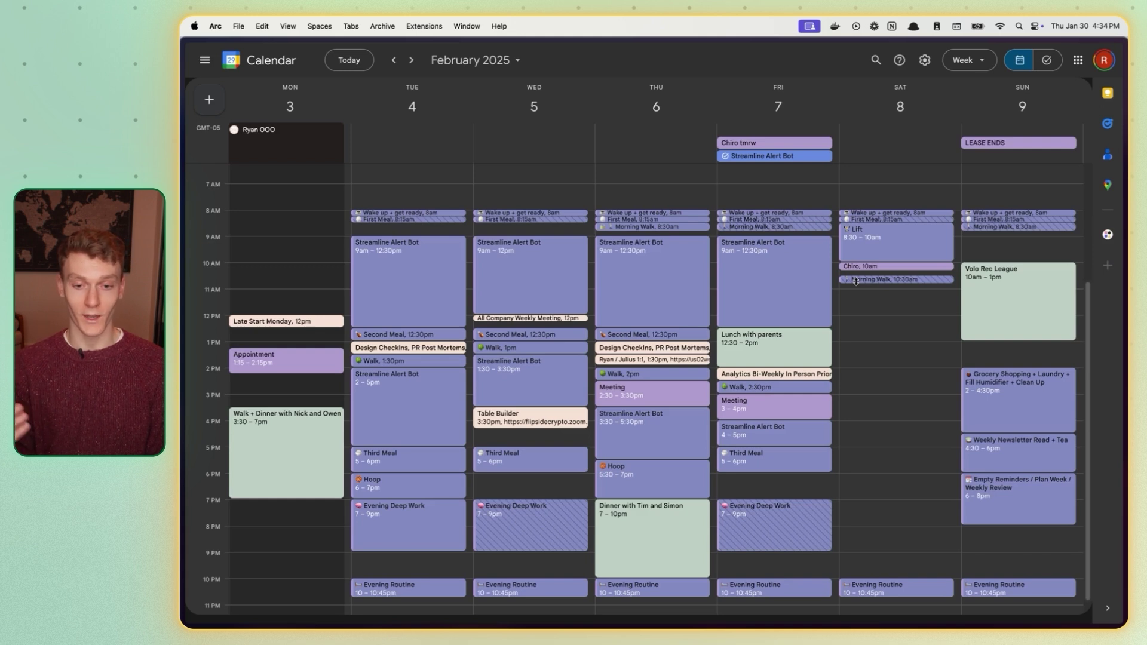
Step: Look through the following calendar weeks up to February 24, and return to the week of February 3
{"action": "left_click", "coordinate": [409, 68]}
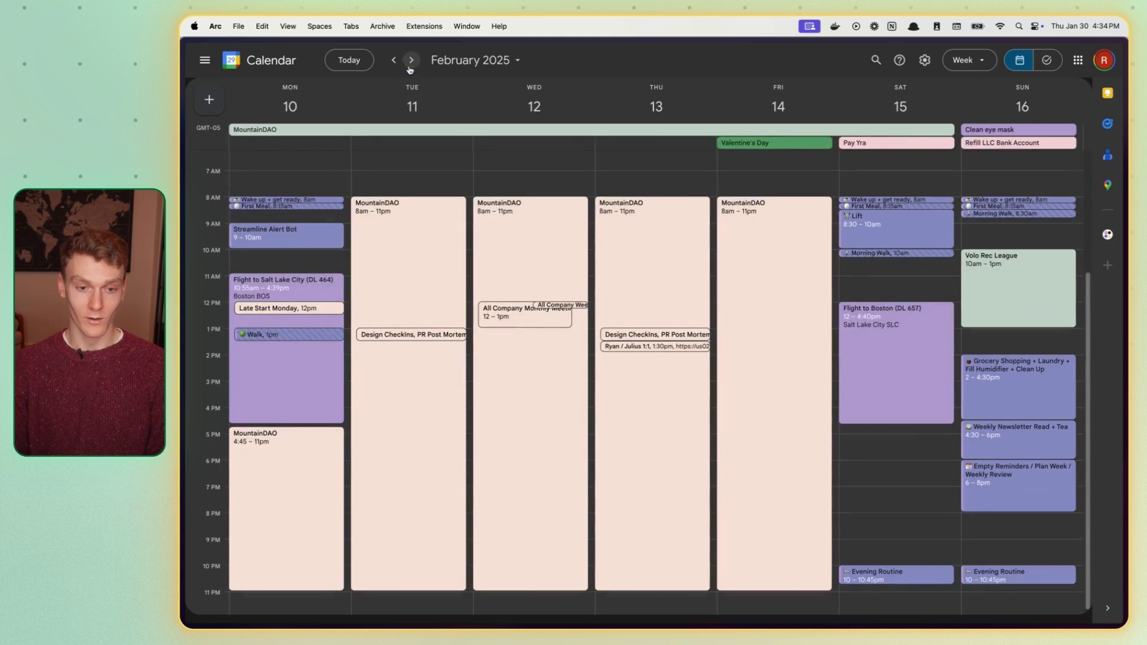
{"action": "left_click", "coordinate": [409, 68]}
{"action": "left_click", "coordinate": [410, 68]}
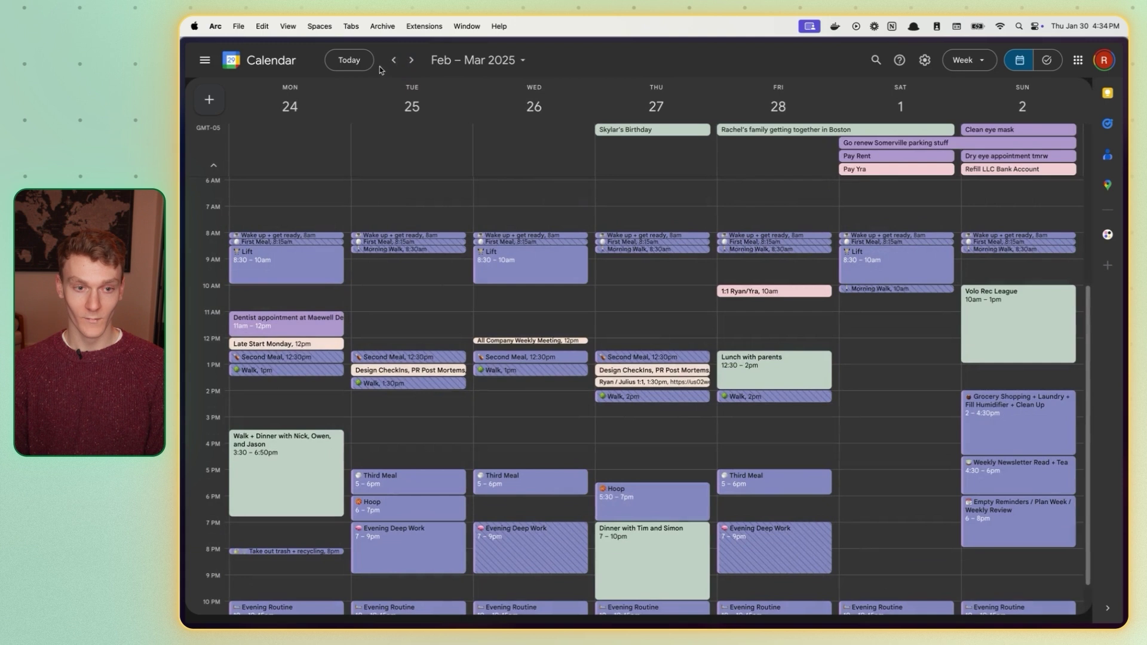
{"action": "left_click", "coordinate": [348, 59]}
{"action": "left_click", "coordinate": [412, 62]}
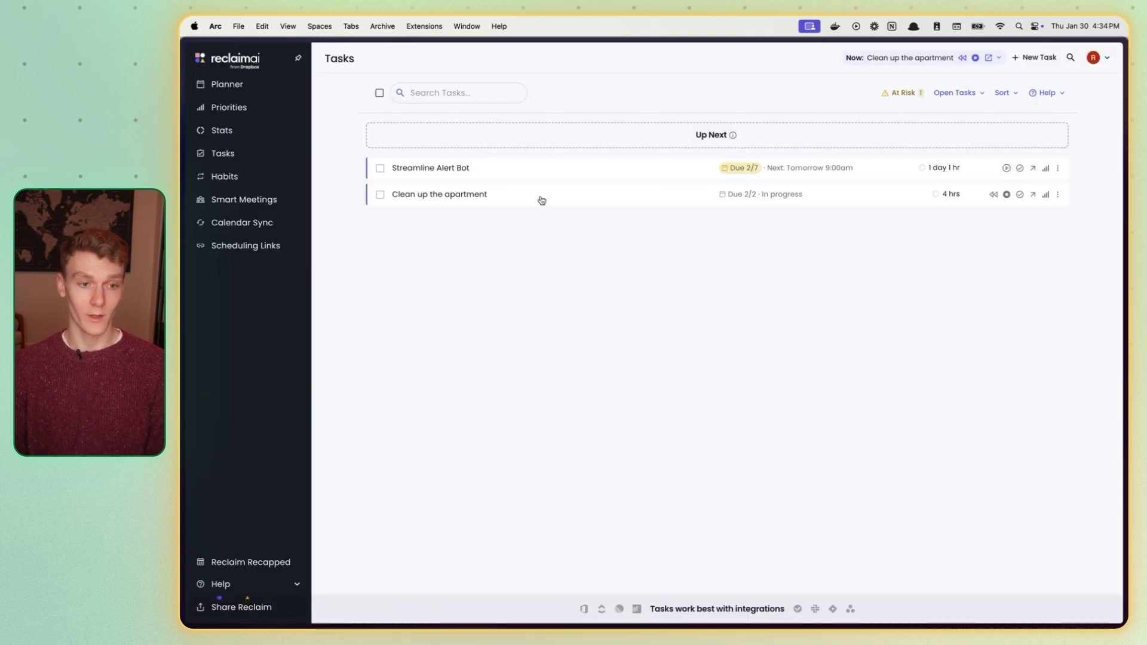
Step: Open Reclaim's planner to examine the current week alongside its priorities and tasks lists, and switch back to Google Calendar
{"action": "left_click", "coordinate": [226, 84]}
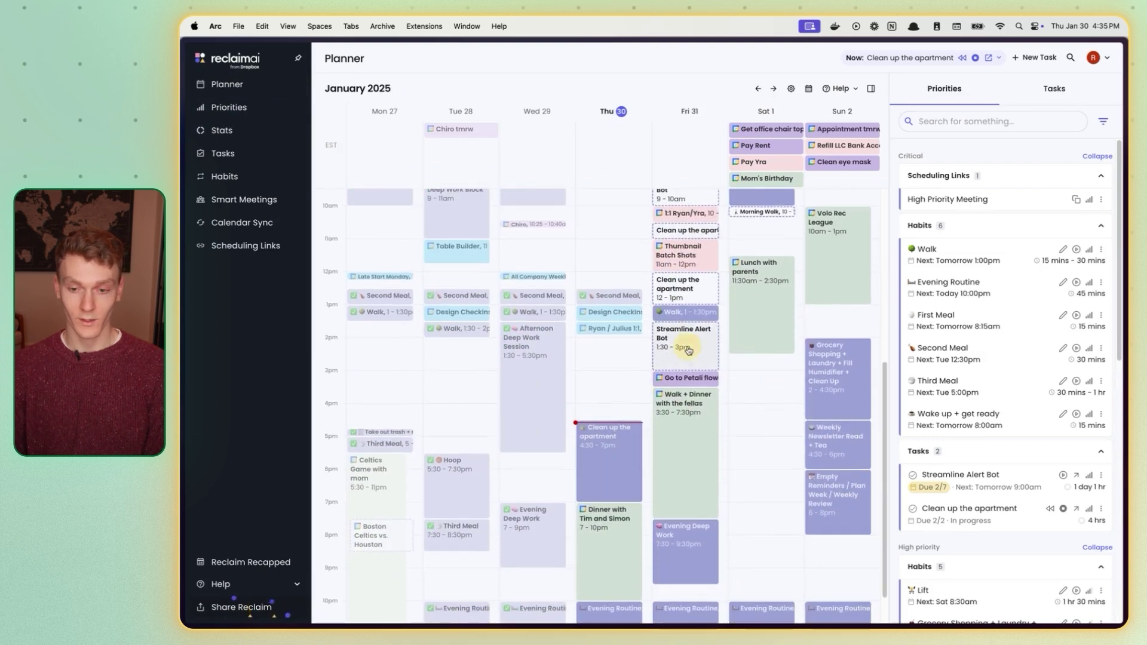
{"action": "left_click", "coordinate": [690, 357]}
{"action": "left_click", "coordinate": [1095, 90]}
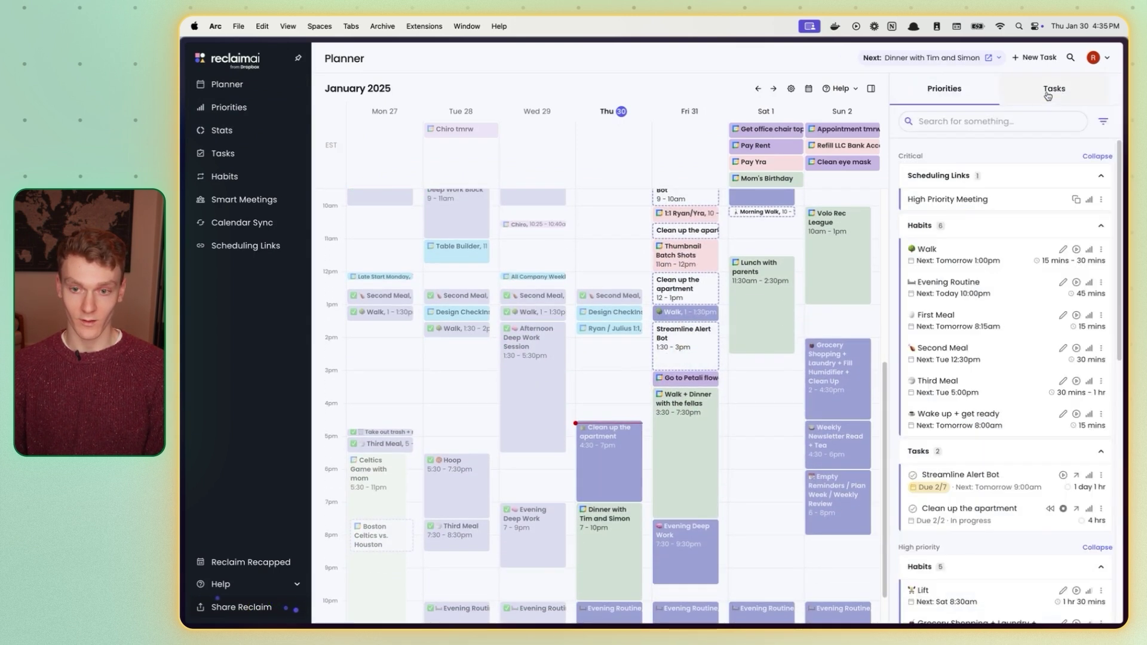
{"action": "left_click", "coordinate": [1037, 91]}
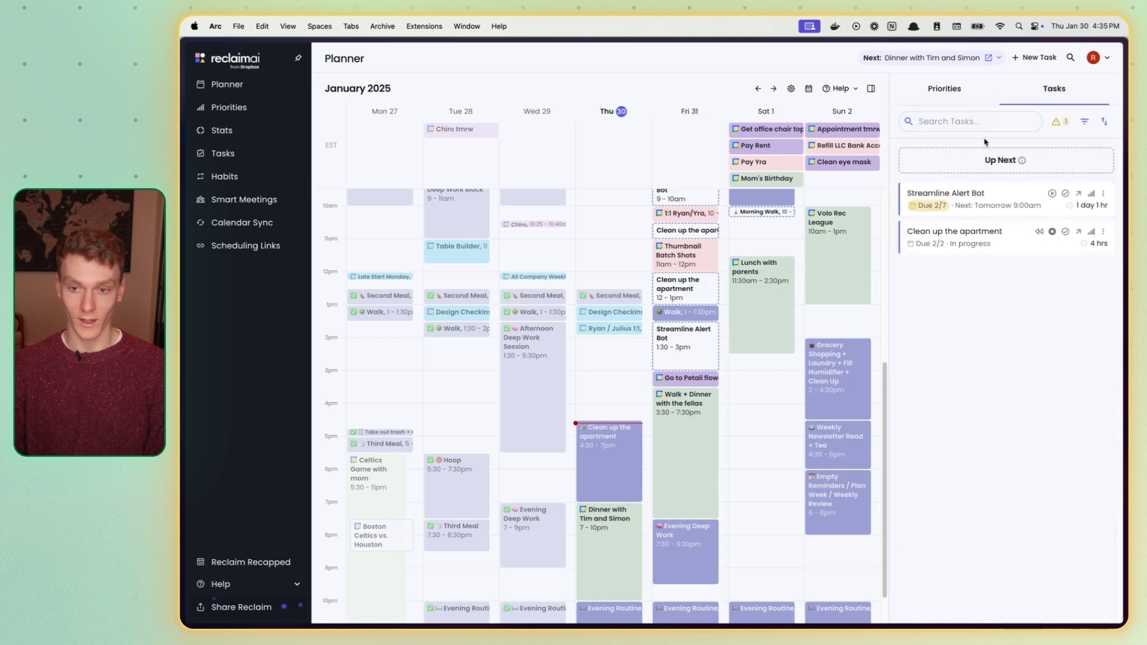
{"action": "left_click", "coordinate": [971, 100]}
{"action": "scroll", "coordinate": [674, 227], "scroll_direction": "down", "scroll_amount": 2}
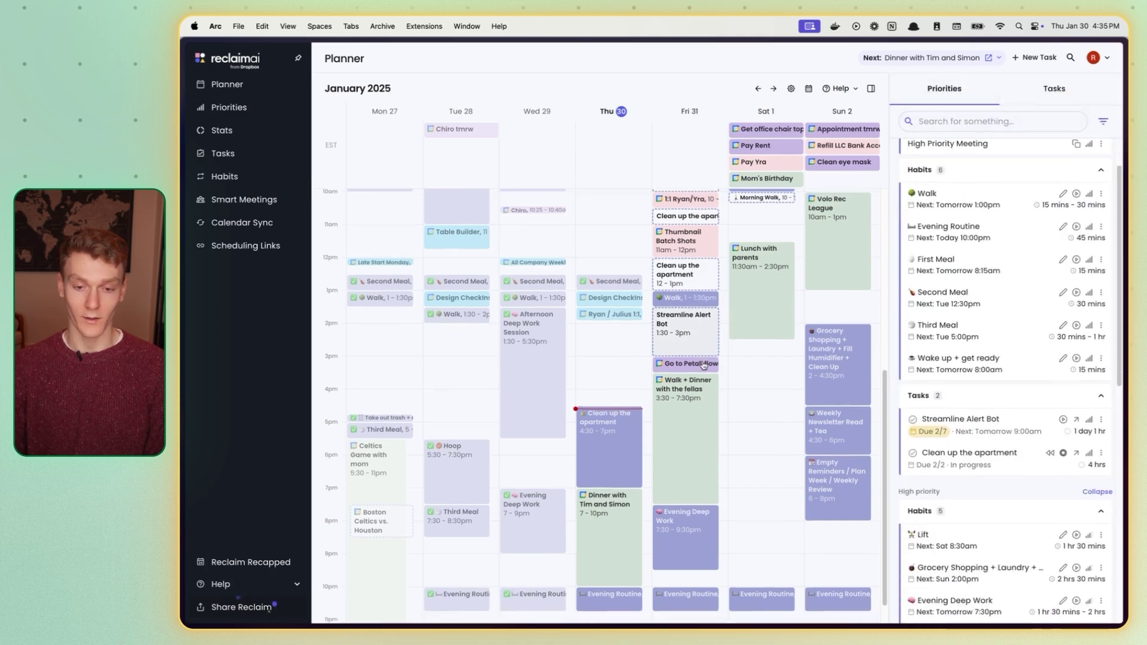
{"action": "scroll", "coordinate": [689, 336], "scroll_direction": "up", "scroll_amount": 1}
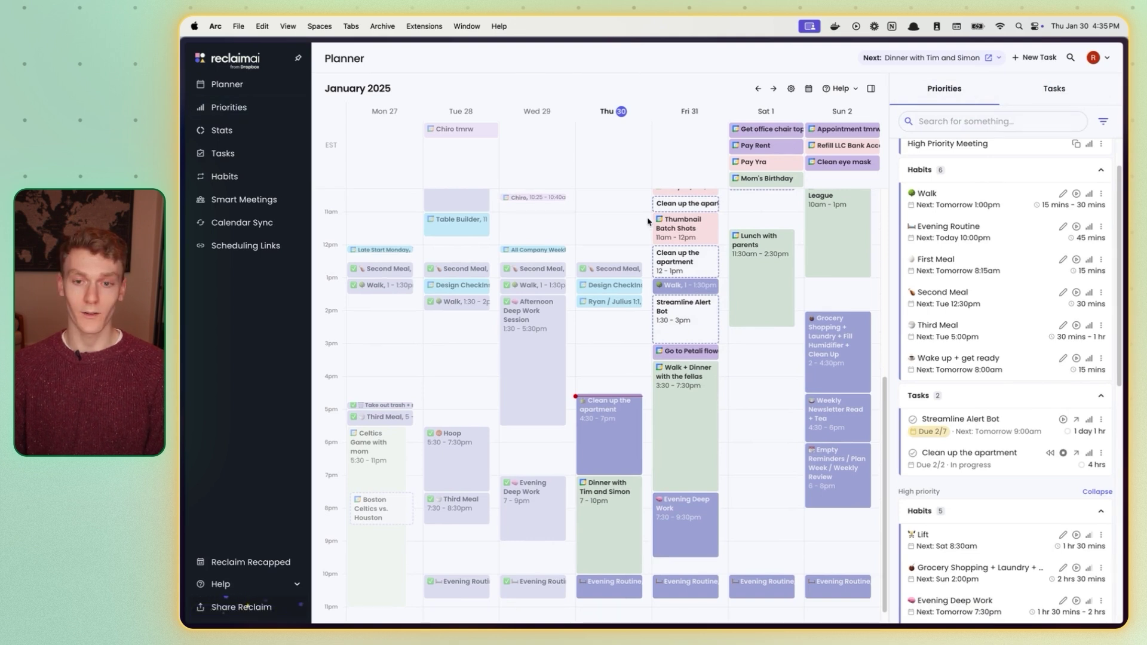
{"action": "key", "text": "ctrl+Tab"}
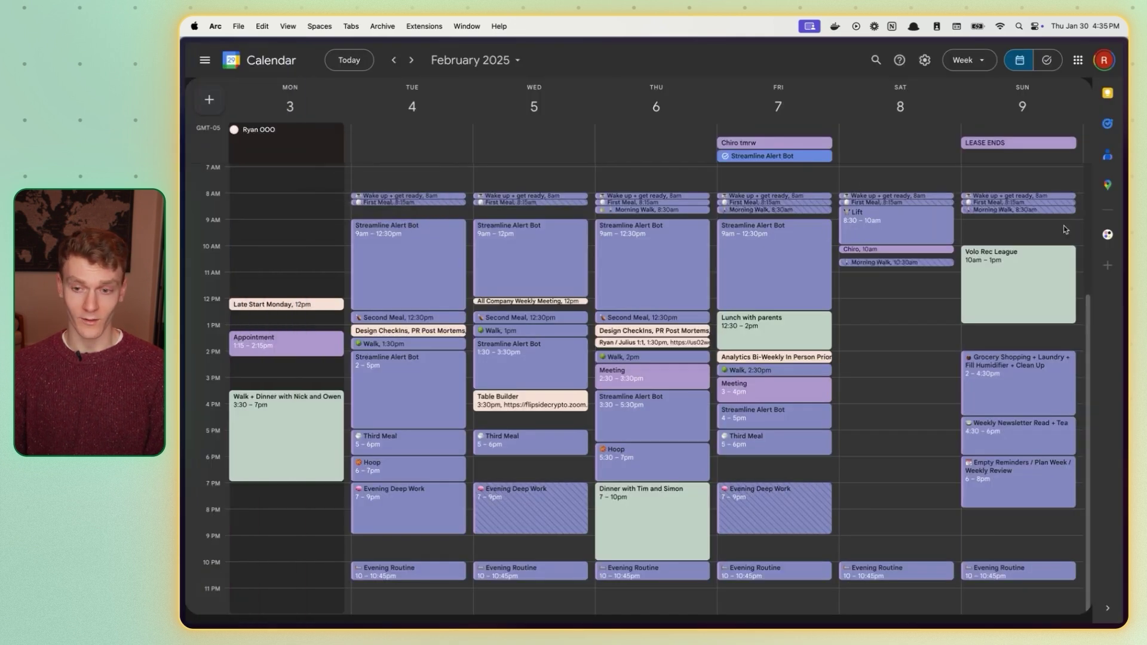
Step: Open the Reclaim add-on in Google Calendar, look through its priorities and habits lists, and close it
{"action": "left_click", "coordinate": [1107, 234]}
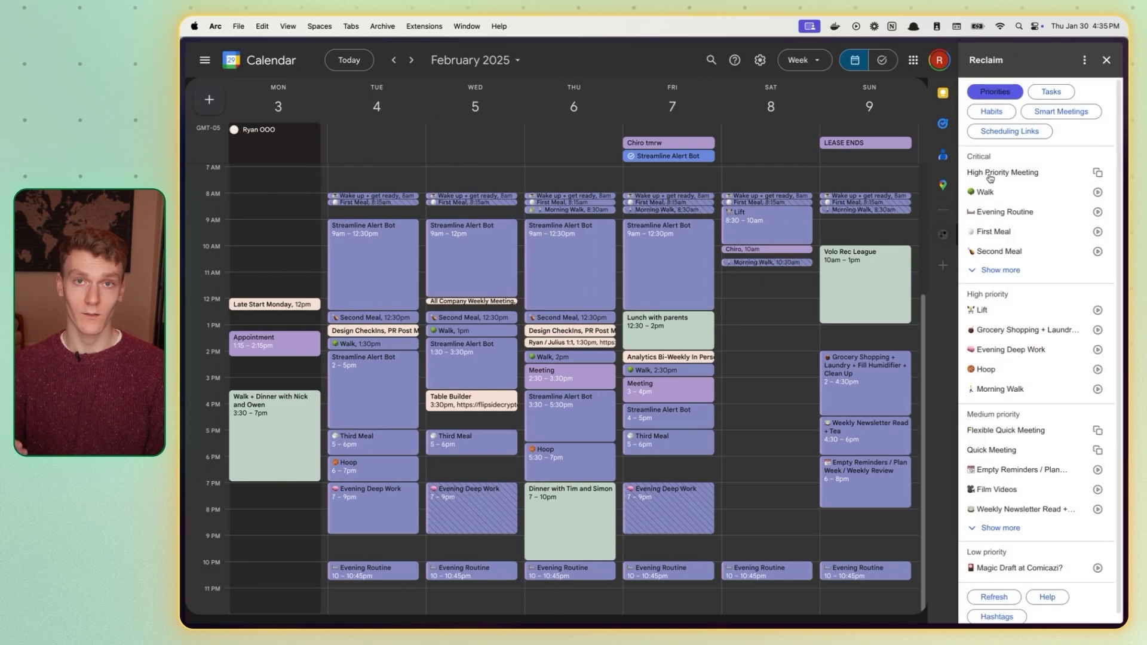
{"action": "scroll", "coordinate": [997, 215], "scroll_direction": "down", "scroll_amount": 1}
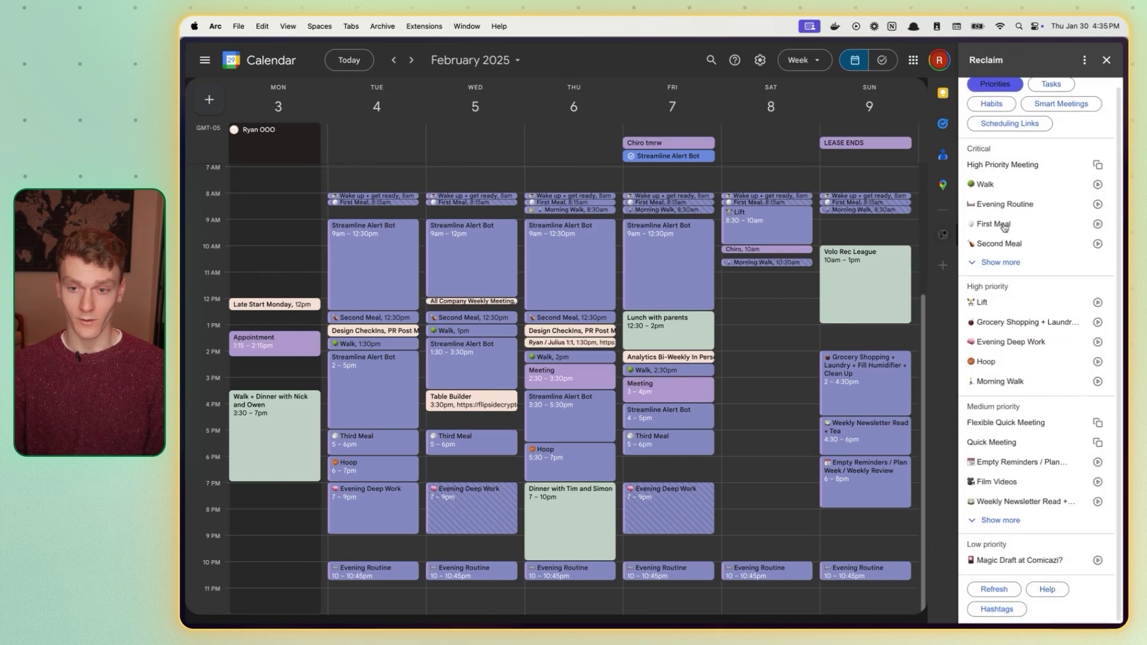
{"action": "scroll", "coordinate": [1001, 367], "scroll_direction": "up", "scroll_amount": 1}
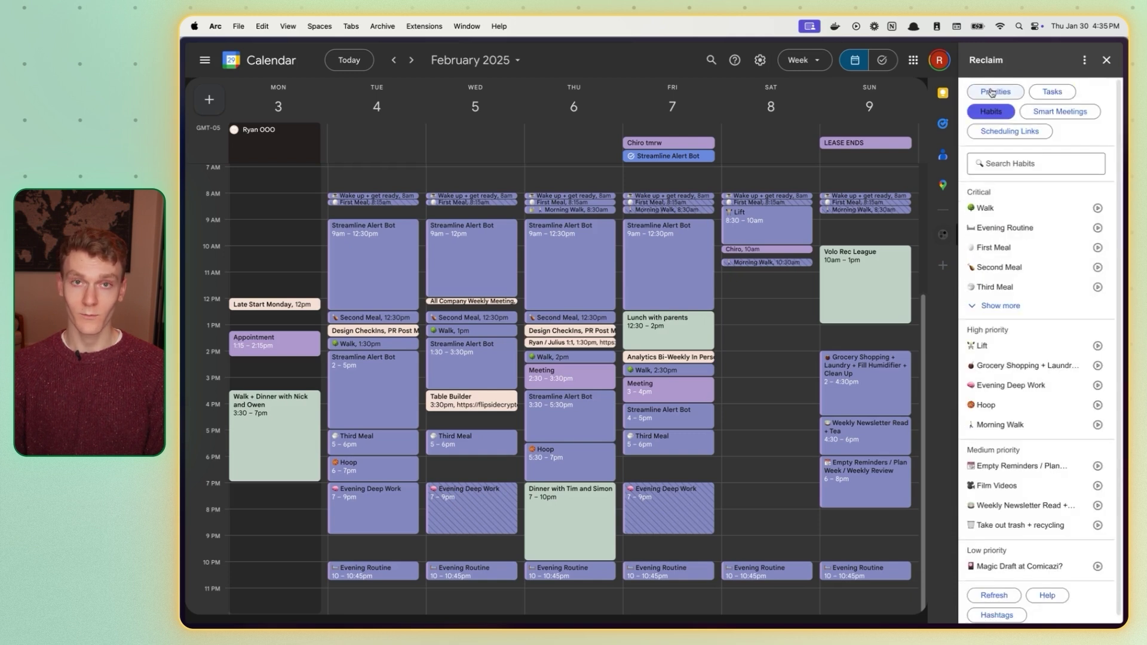
{"action": "left_click", "coordinate": [992, 92]}
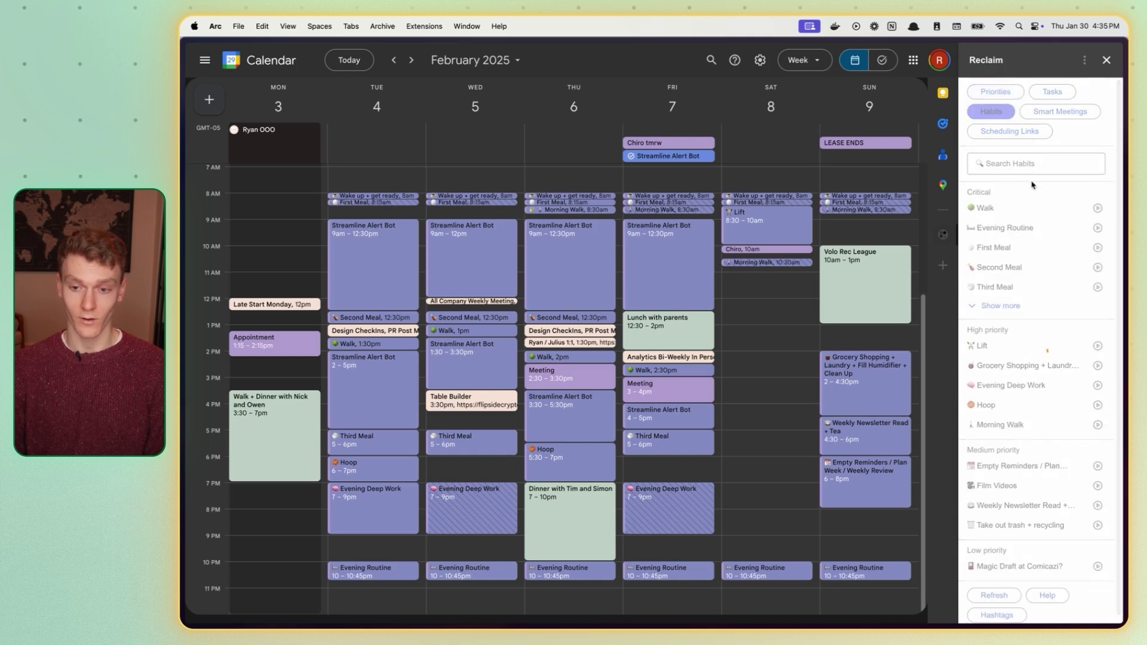
{"action": "left_click", "coordinate": [1106, 60]}
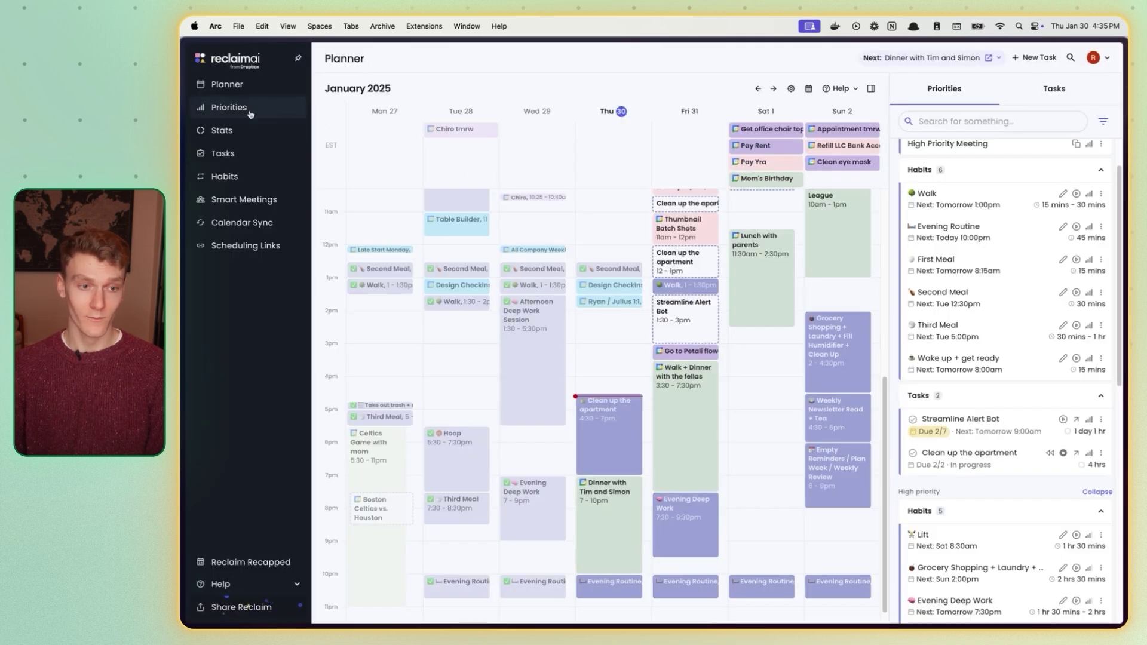
Step: Switch to Reclaim's stats and look through all the Reclaim Recapped 2024 cards
{"action": "left_click", "coordinate": [238, 130]}
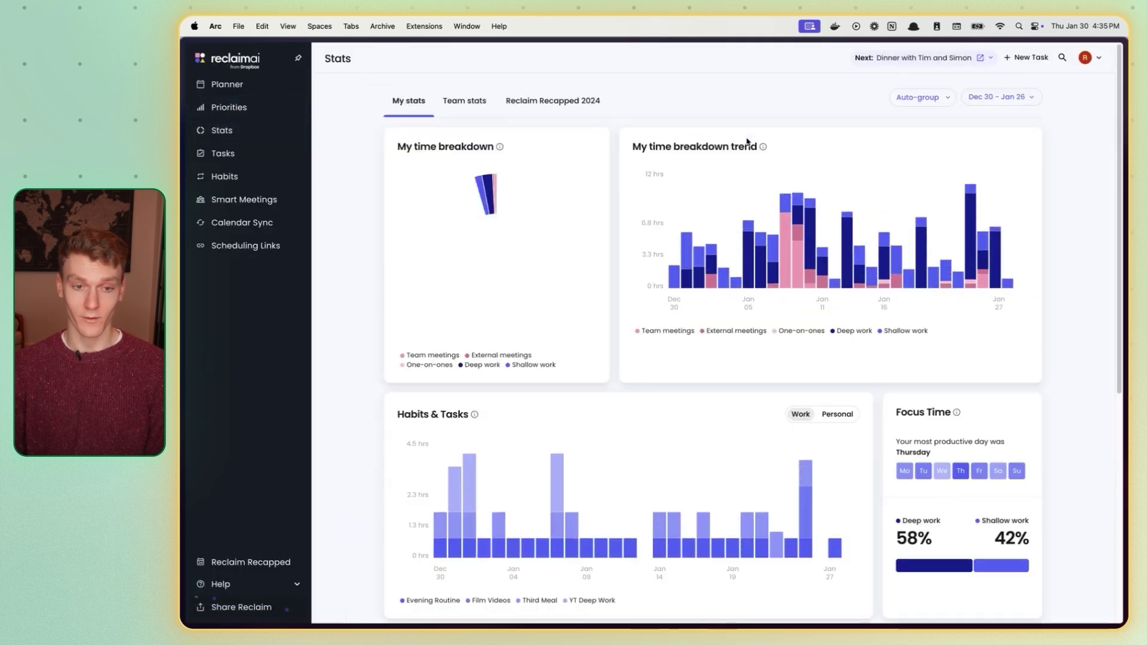
{"action": "left_click", "coordinate": [573, 100]}
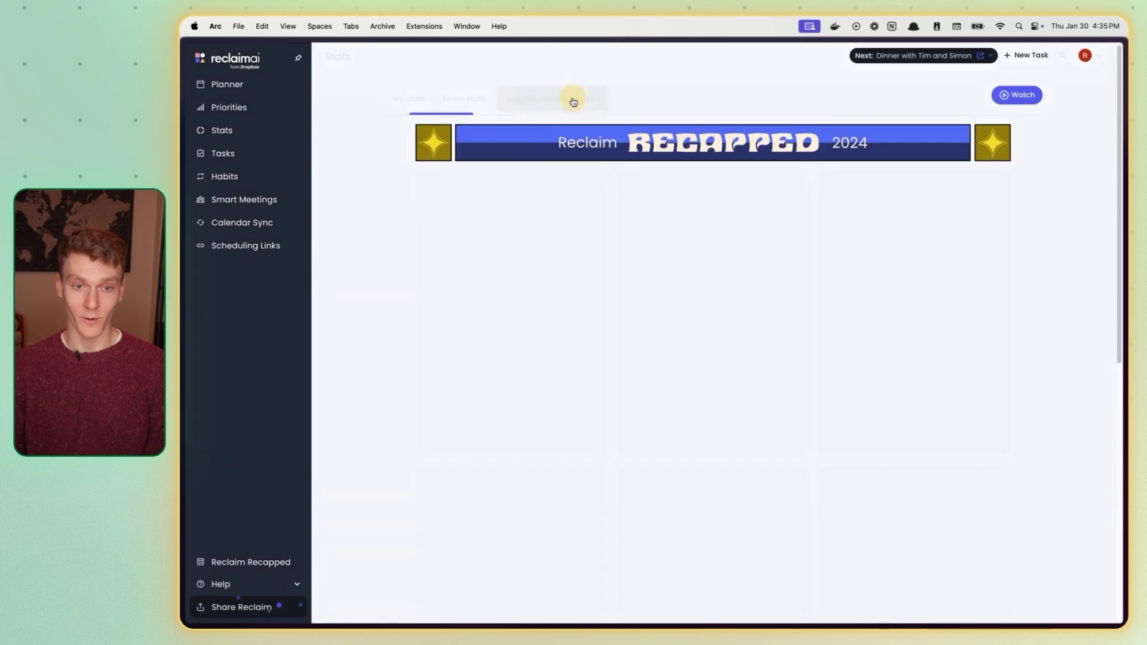
{"action": "scroll", "coordinate": [751, 108], "scroll_direction": "down", "scroll_amount": 2}
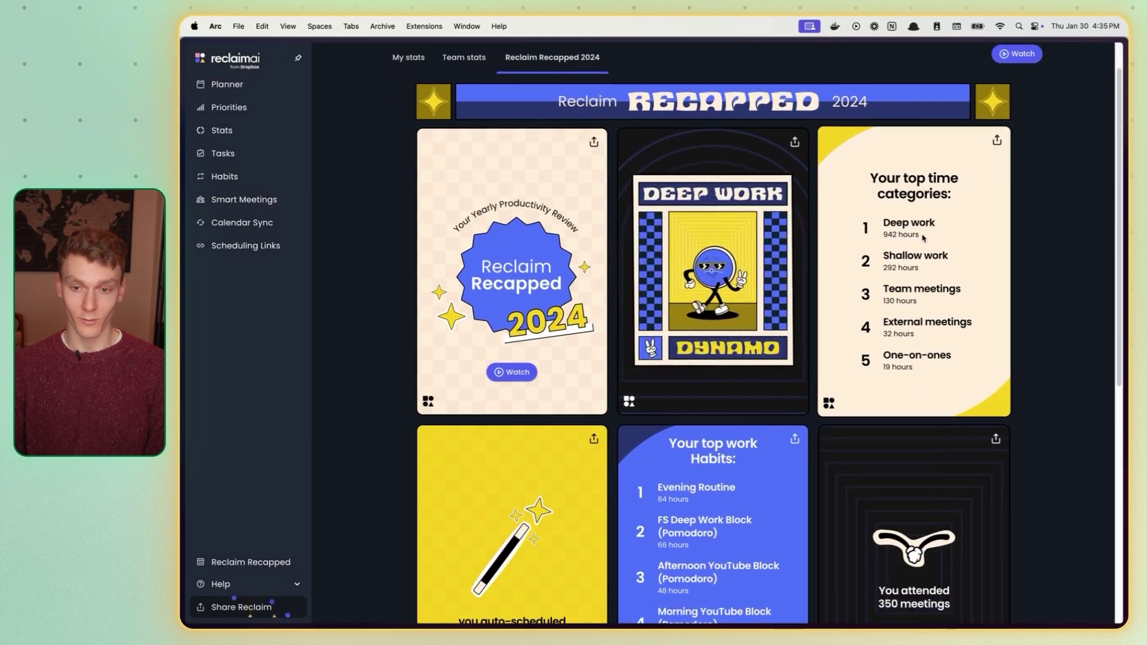
{"action": "scroll", "coordinate": [924, 234], "scroll_direction": "down", "scroll_amount": 2}
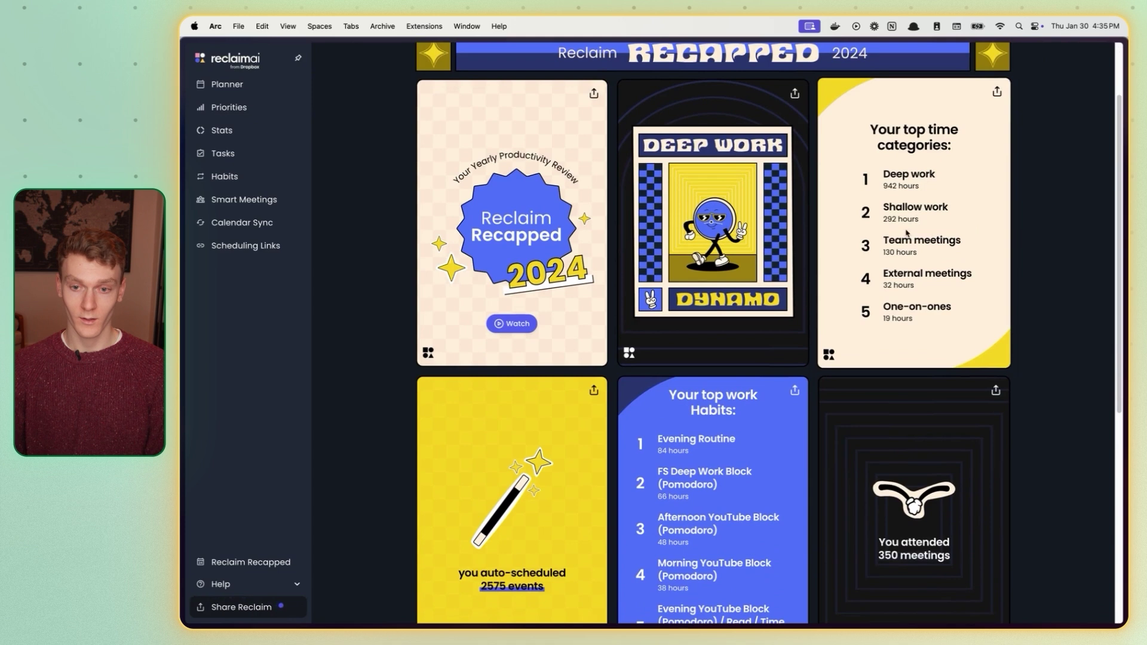
{"action": "scroll", "coordinate": [927, 210], "scroll_direction": "down", "scroll_amount": 2}
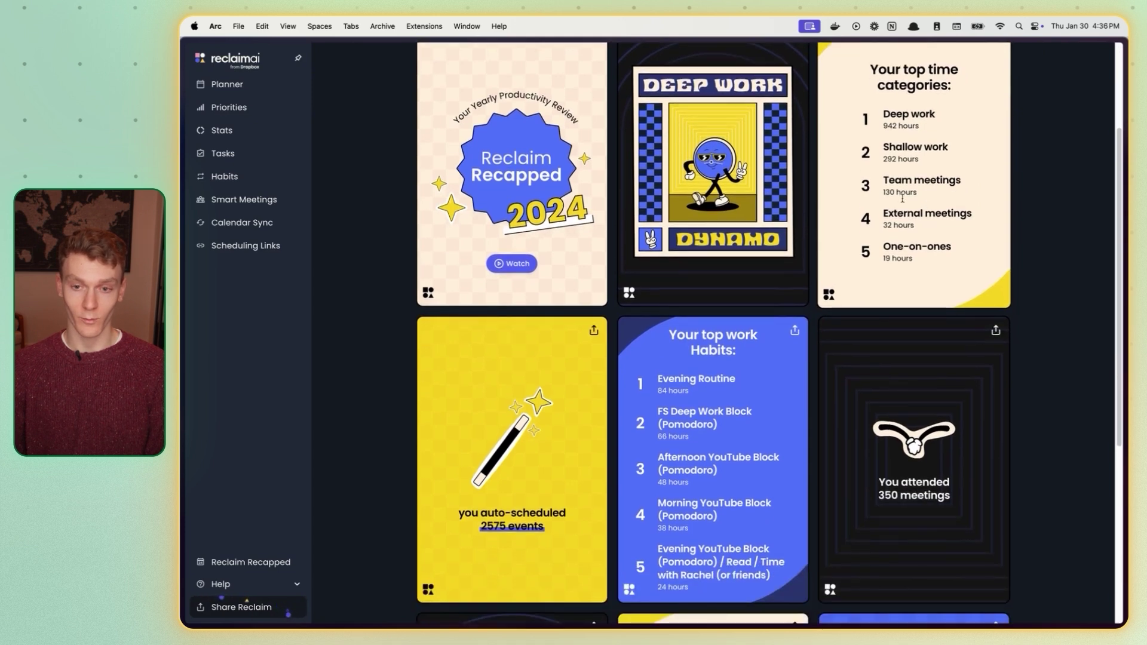
{"action": "scroll", "coordinate": [687, 125], "scroll_direction": "up", "scroll_amount": 3}
{"action": "scroll", "coordinate": [619, 202], "scroll_direction": "down", "scroll_amount": 6}
{"action": "scroll", "coordinate": [619, 202], "scroll_direction": "down", "scroll_amount": 3}
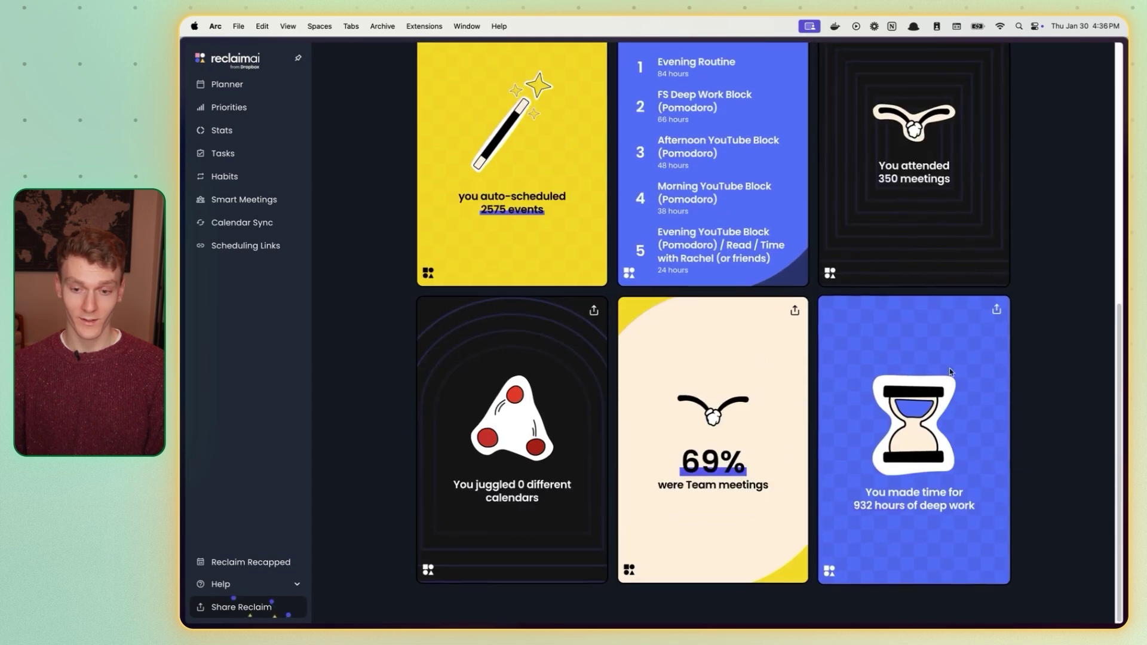
{"action": "scroll", "coordinate": [662, 331], "scroll_direction": "up", "scroll_amount": 10}
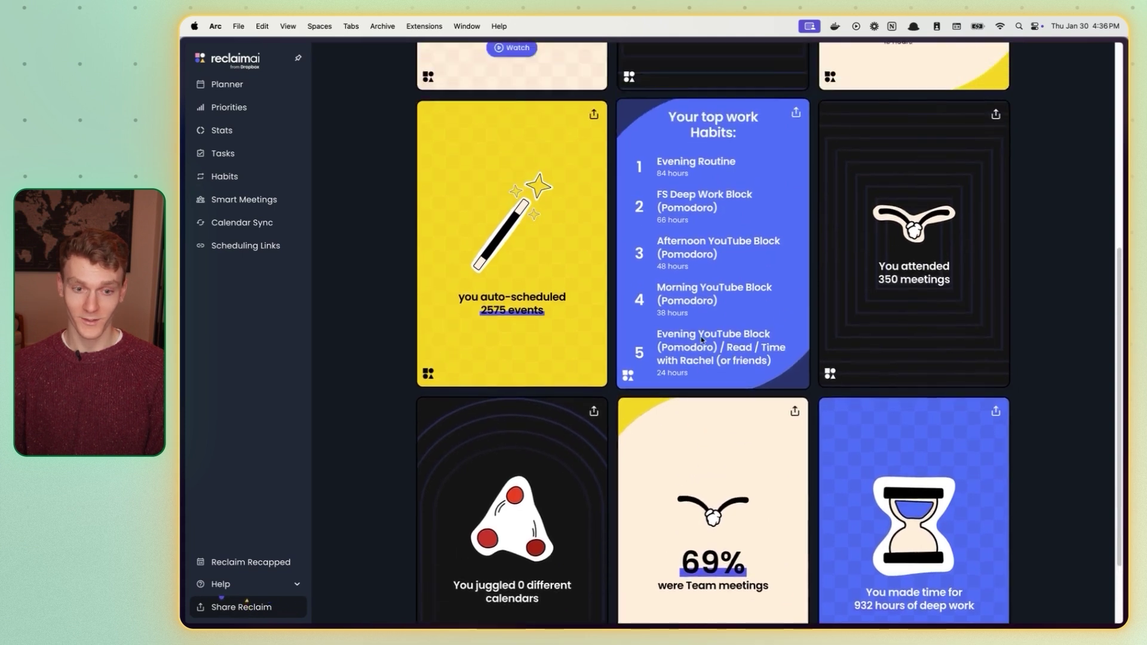
Step: Look through the personal stats on time breakdown, habits, focus time and meetings, and return to Reclaim Recapped 2024
{"action": "left_click", "coordinate": [454, 100]}
{"action": "left_click", "coordinate": [411, 101]}
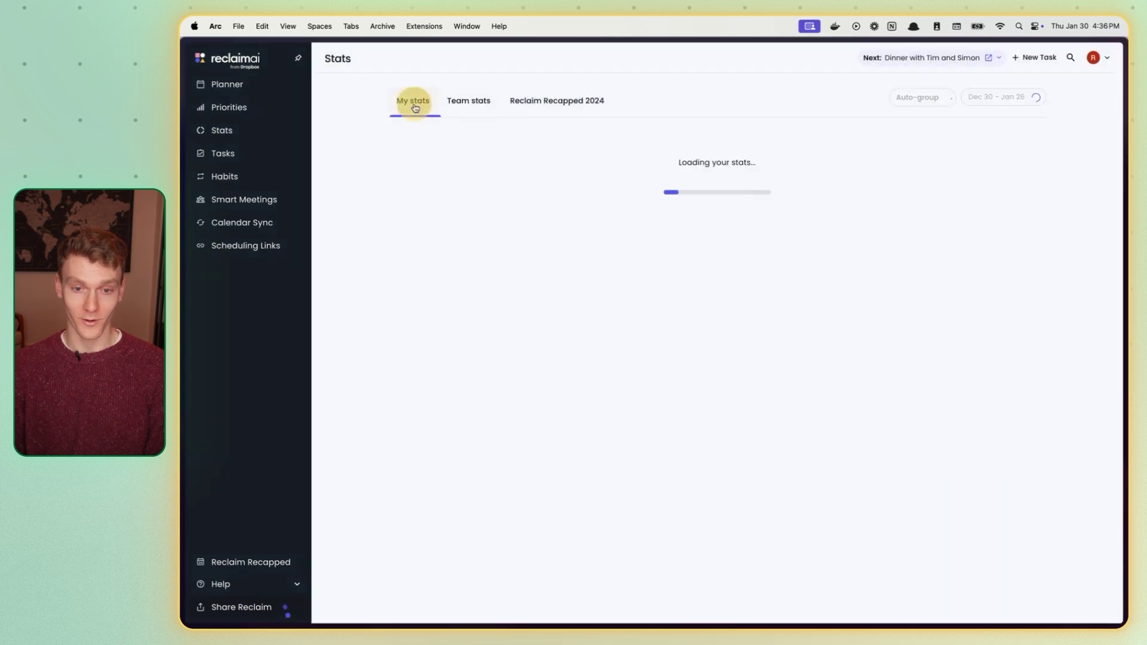
{"action": "scroll", "coordinate": [660, 213], "scroll_direction": "down", "scroll_amount": 8}
{"action": "scroll", "coordinate": [660, 213], "scroll_direction": "up", "scroll_amount": 10}
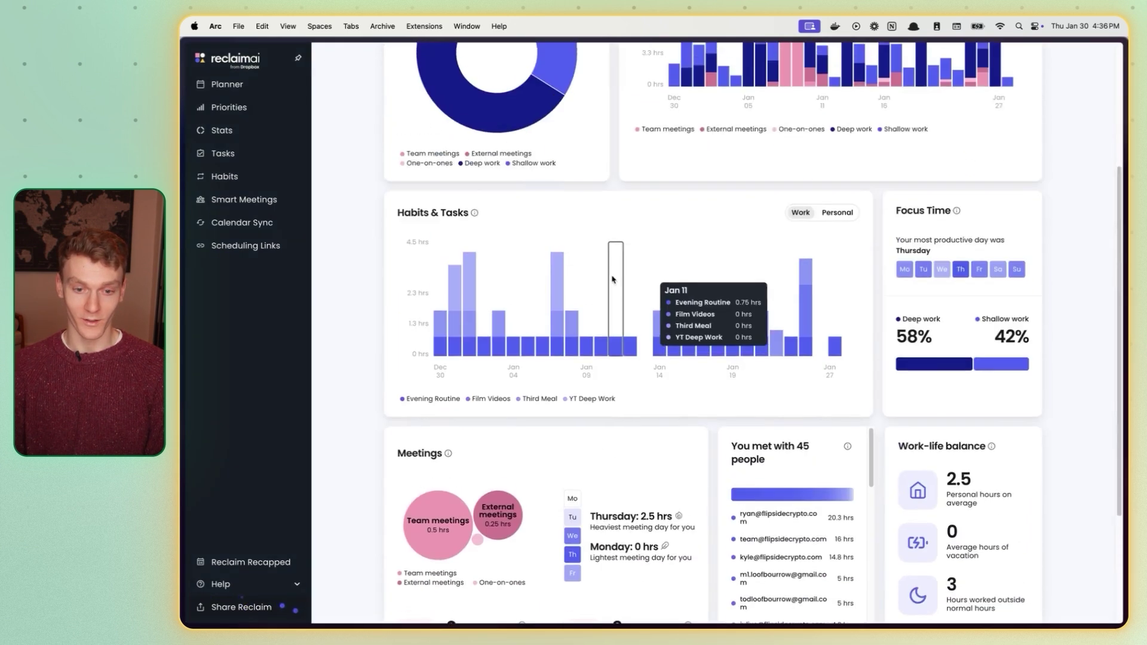
{"action": "left_click", "coordinate": [594, 101]}
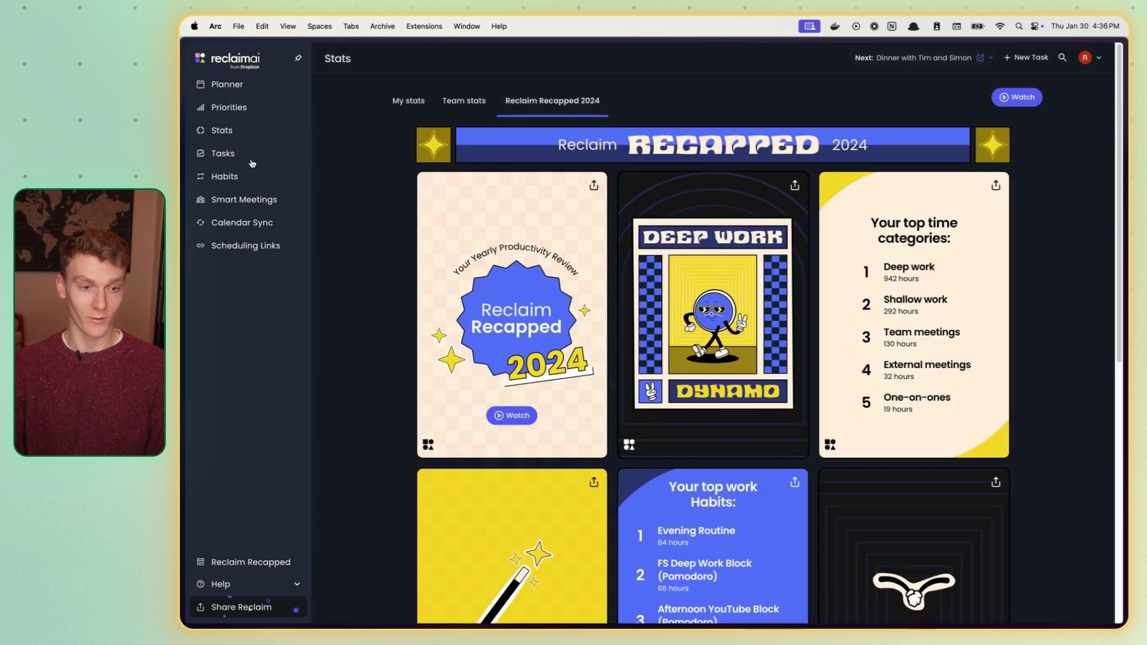
Step: Start a new Smart Meeting and examine its attendee, scheduling, duration and priority options without filling anything in
{"action": "left_click", "coordinate": [237, 199]}
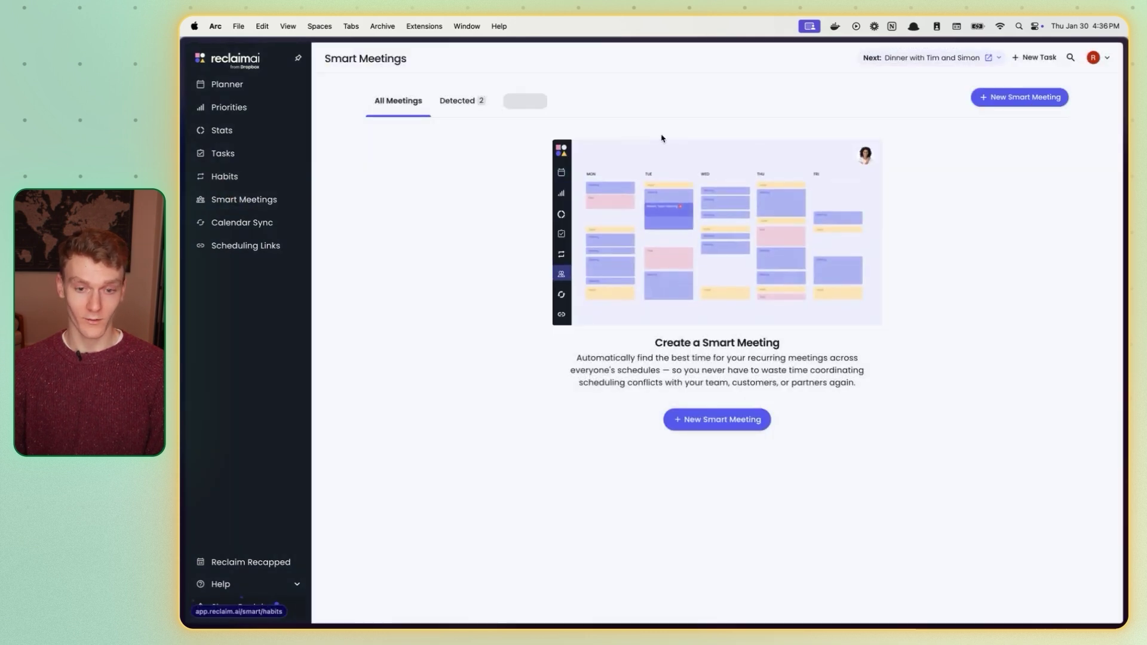
{"action": "left_click", "coordinate": [721, 420]}
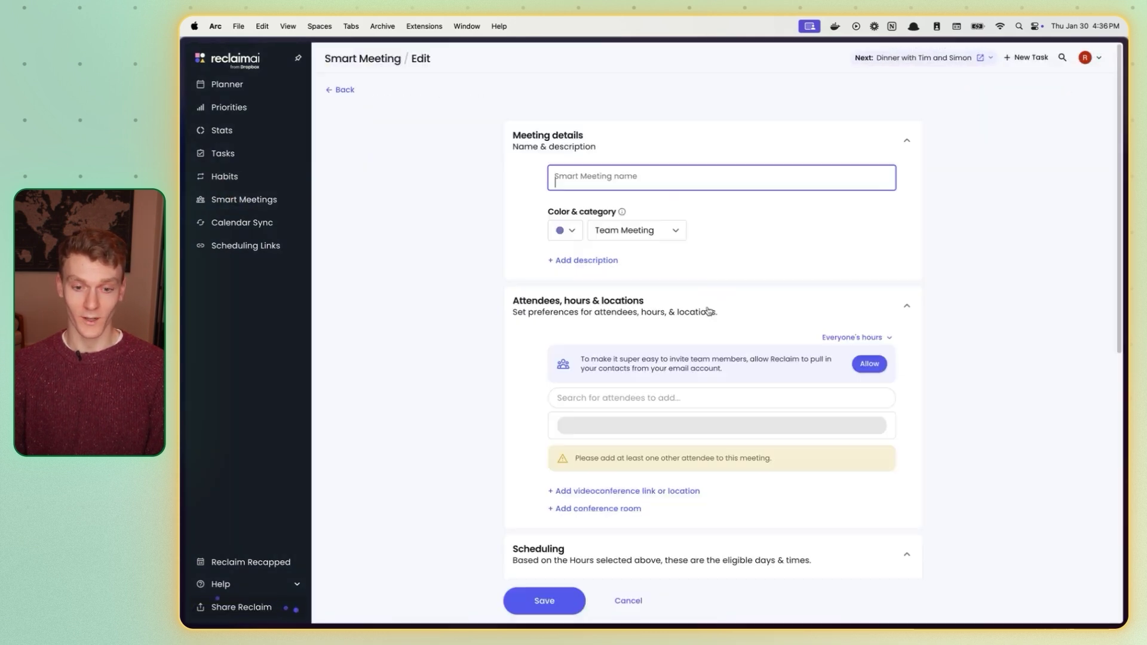
{"action": "scroll", "coordinate": [659, 370], "scroll_direction": "down", "scroll_amount": 8}
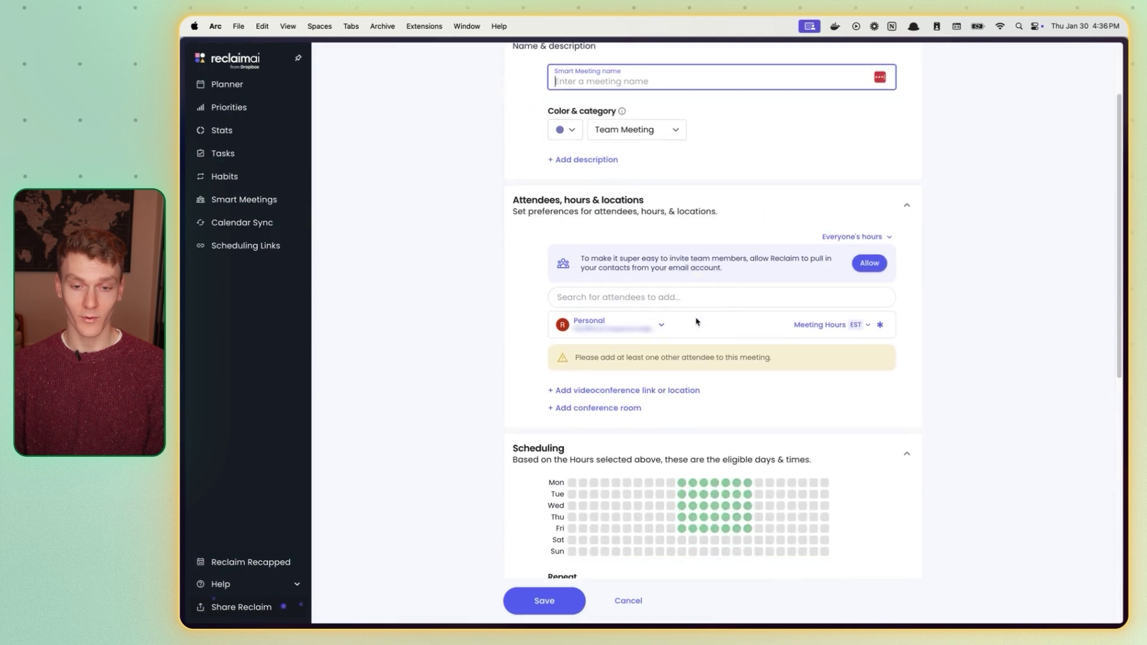
{"action": "scroll", "coordinate": [773, 257], "scroll_direction": "down", "scroll_amount": 2}
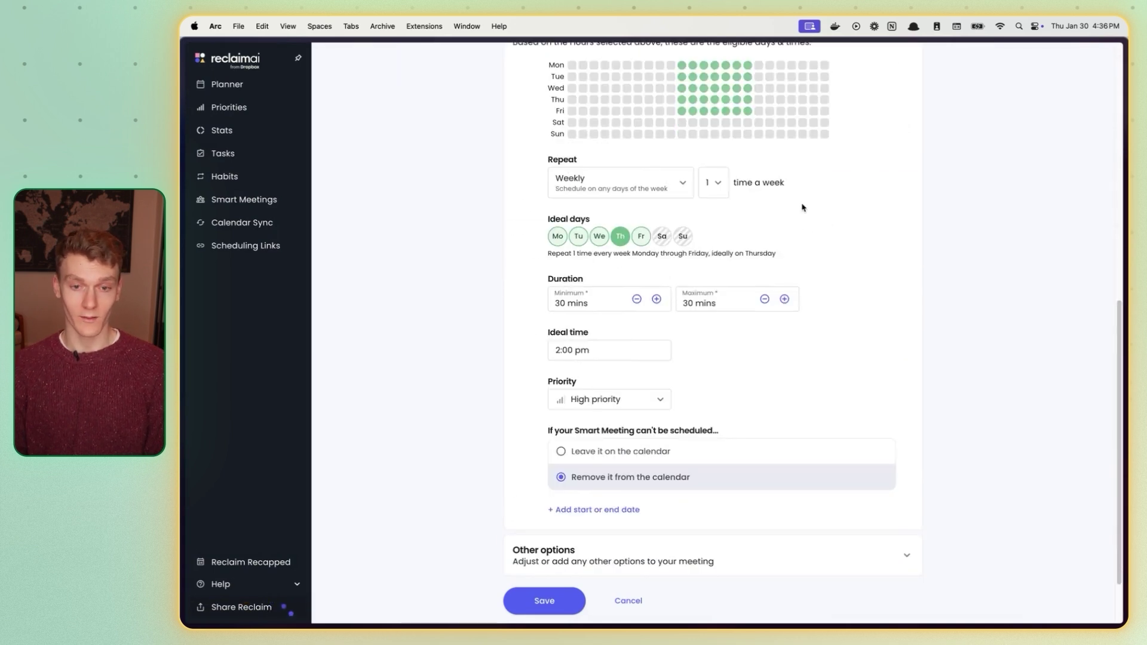
{"action": "scroll", "coordinate": [811, 209], "scroll_direction": "up", "scroll_amount": 2}
{"action": "scroll", "coordinate": [820, 218], "scroll_direction": "down", "scroll_amount": 2}
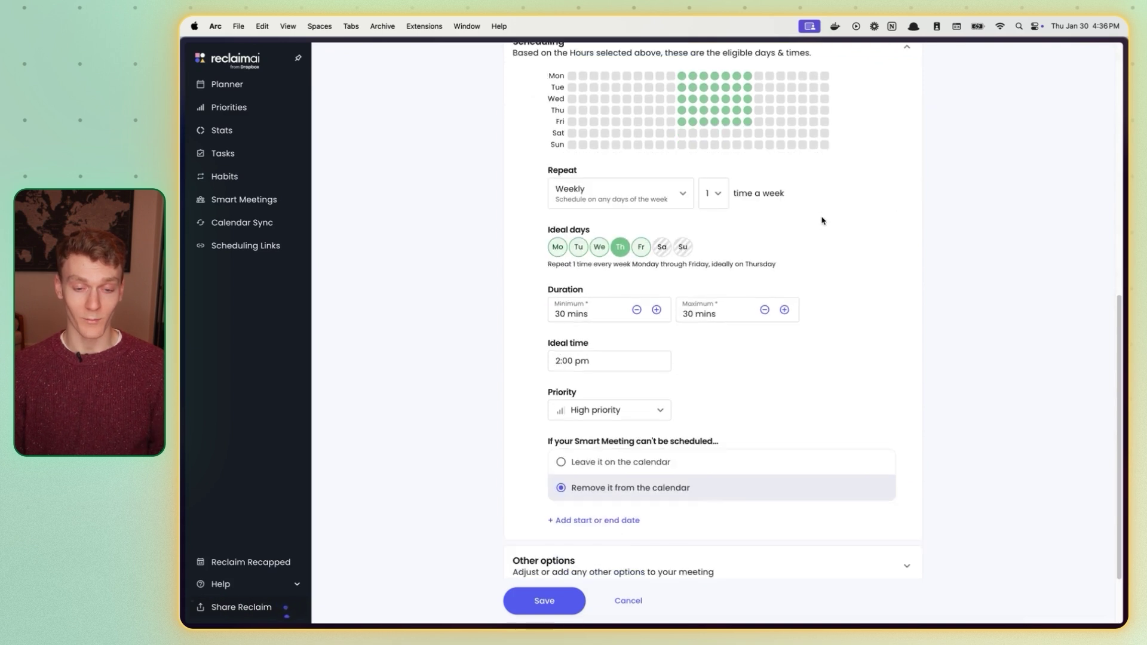
{"action": "scroll", "coordinate": [821, 219], "scroll_direction": "down", "scroll_amount": 1}
{"action": "scroll", "coordinate": [822, 221], "scroll_direction": "up", "scroll_amount": 10}
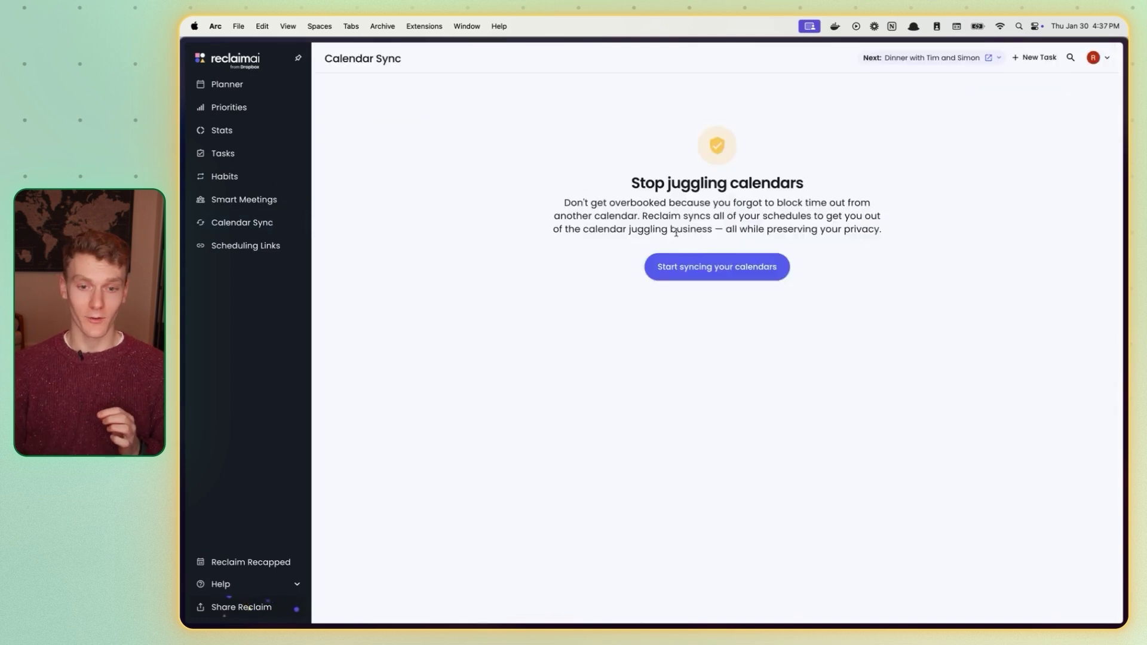
Step: Examine the source and destination options for creating a calendar sync, and dismiss them without creating one
{"action": "left_click", "coordinate": [711, 266]}
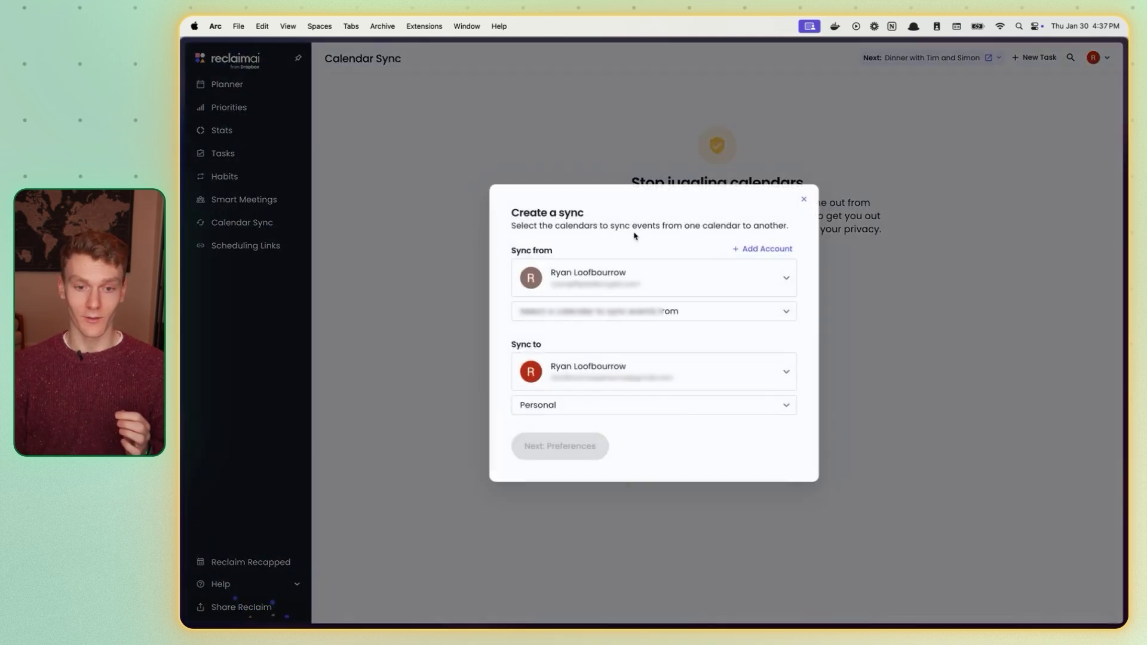
{"action": "left_click", "coordinate": [836, 169]}
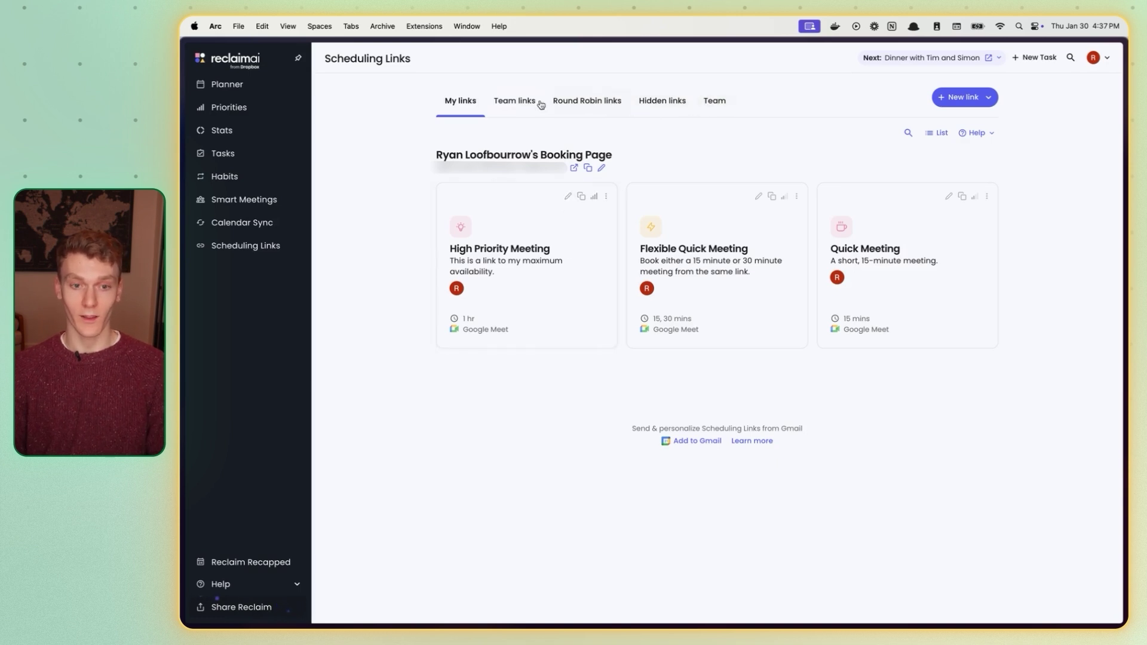
Step: Open the booking page's Flexible Quick Meeting link, check its availability for February 2025, and return to Reclaim's stats
{"action": "left_click", "coordinate": [588, 170]}
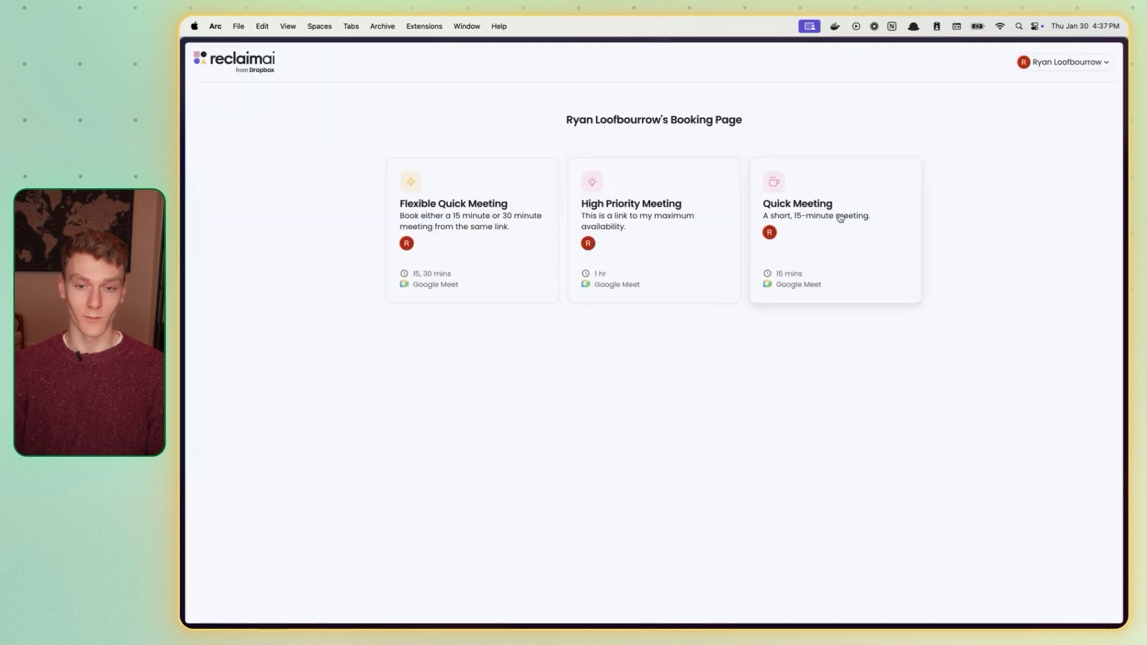
{"action": "left_click", "coordinate": [509, 222]}
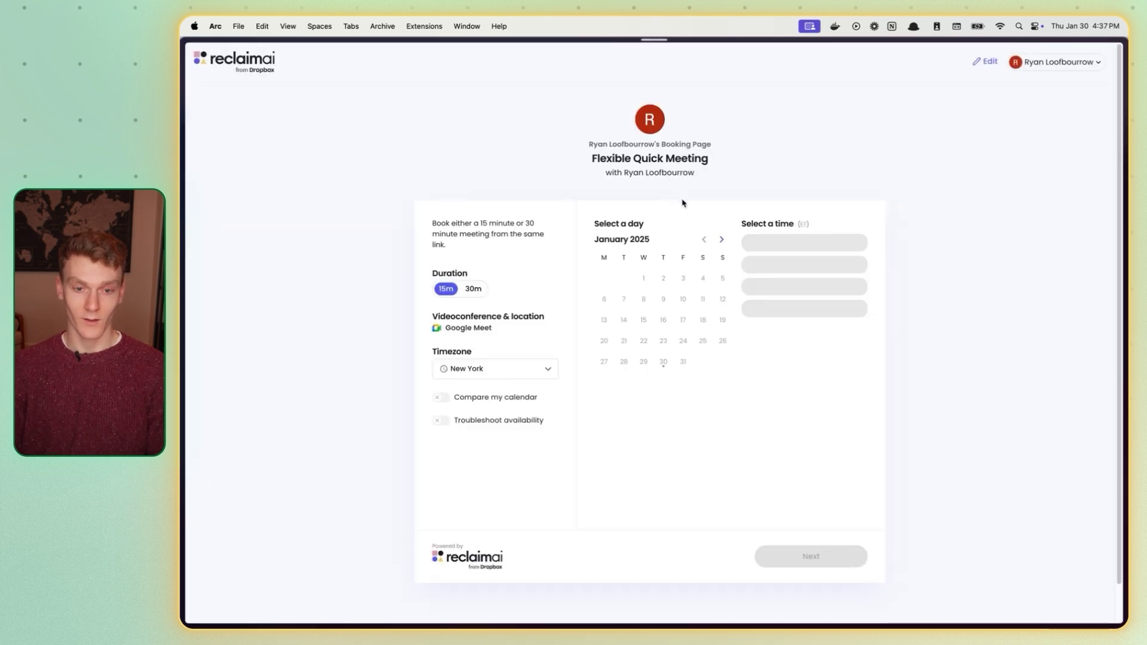
{"action": "left_click", "coordinate": [684, 360]}
{"action": "left_click", "coordinate": [721, 239]}
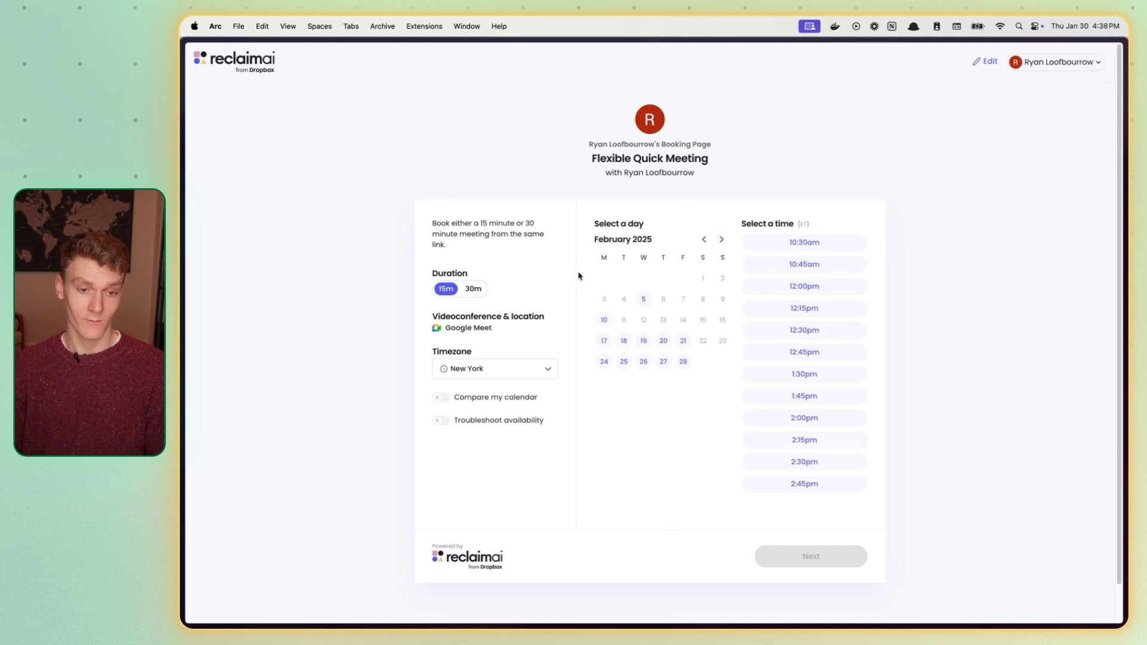
{"action": "mouse_move", "coordinate": [182, 257]}
{"action": "left_click", "coordinate": [289, 258]}
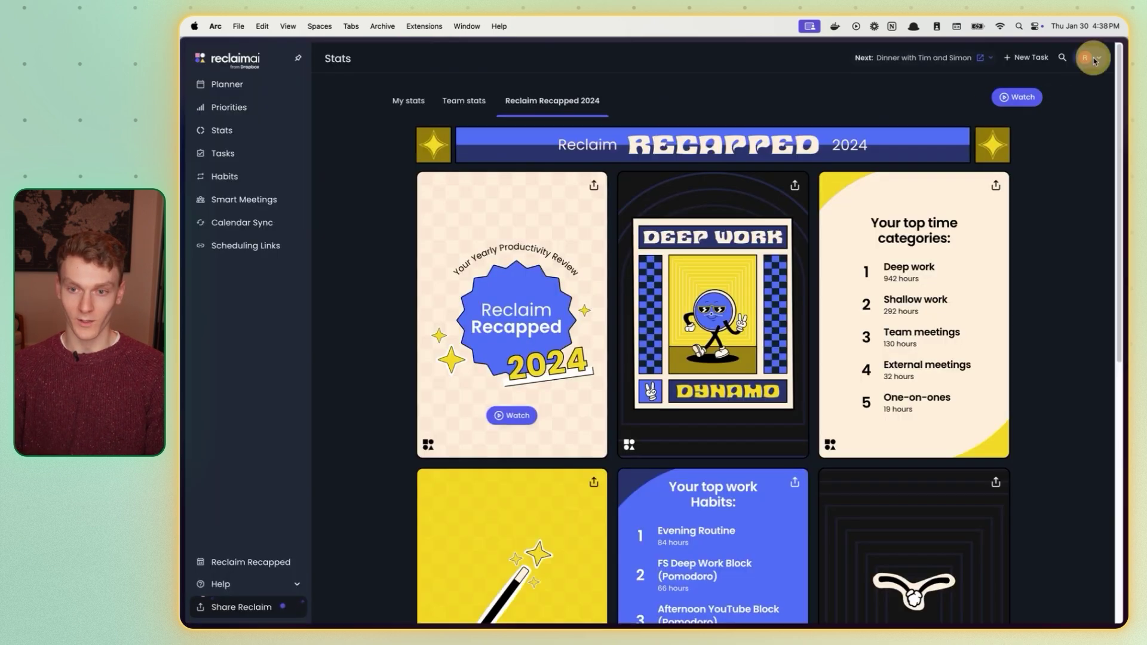
Step: Open Reclaim's settings, examine the connected calendars and the hours settings, and return to the settings overview
{"action": "left_click", "coordinate": [1084, 60]}
{"action": "left_click", "coordinate": [1019, 133]}
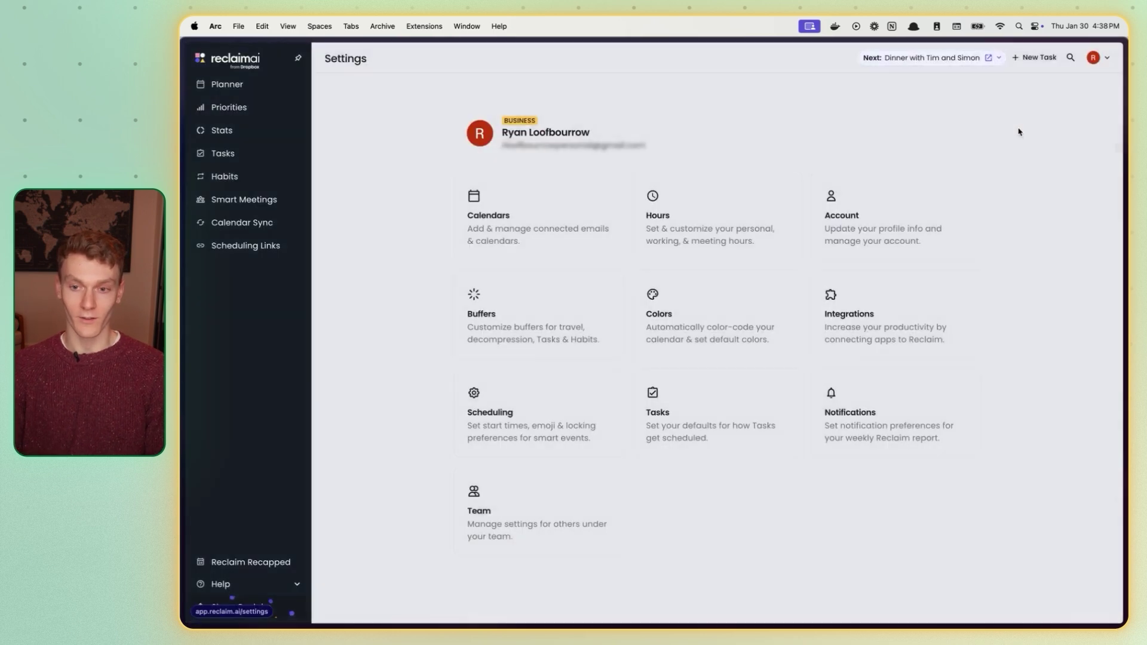
{"action": "left_click", "coordinate": [525, 199]}
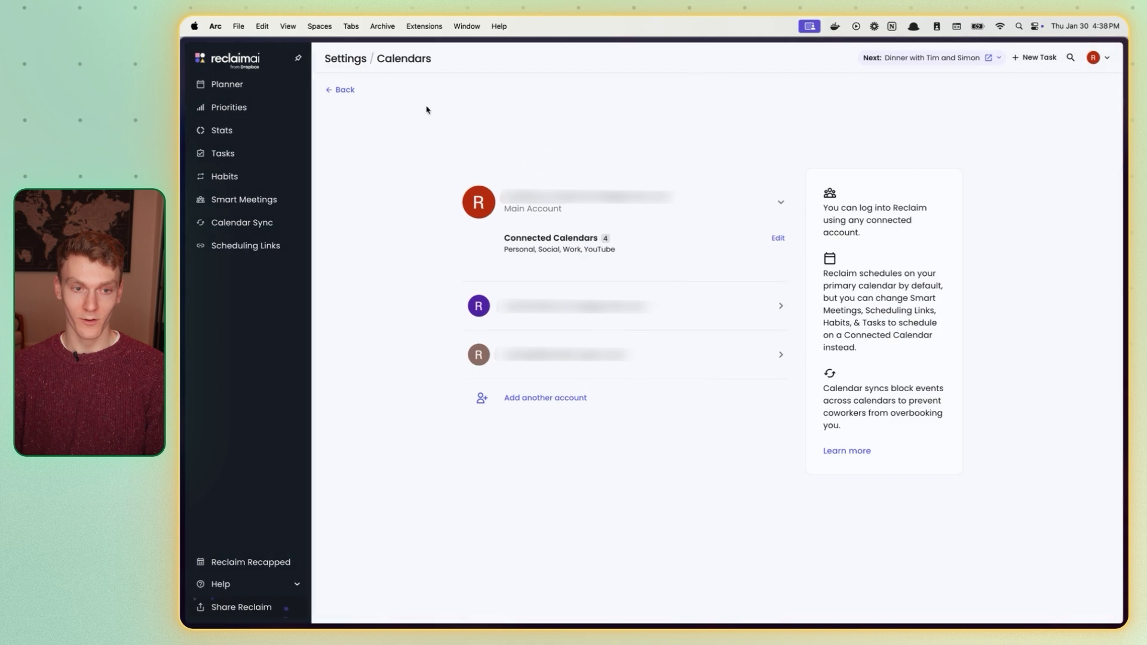
{"action": "left_click", "coordinate": [343, 89]}
{"action": "left_click", "coordinate": [662, 206]}
{"action": "left_click", "coordinate": [660, 205]}
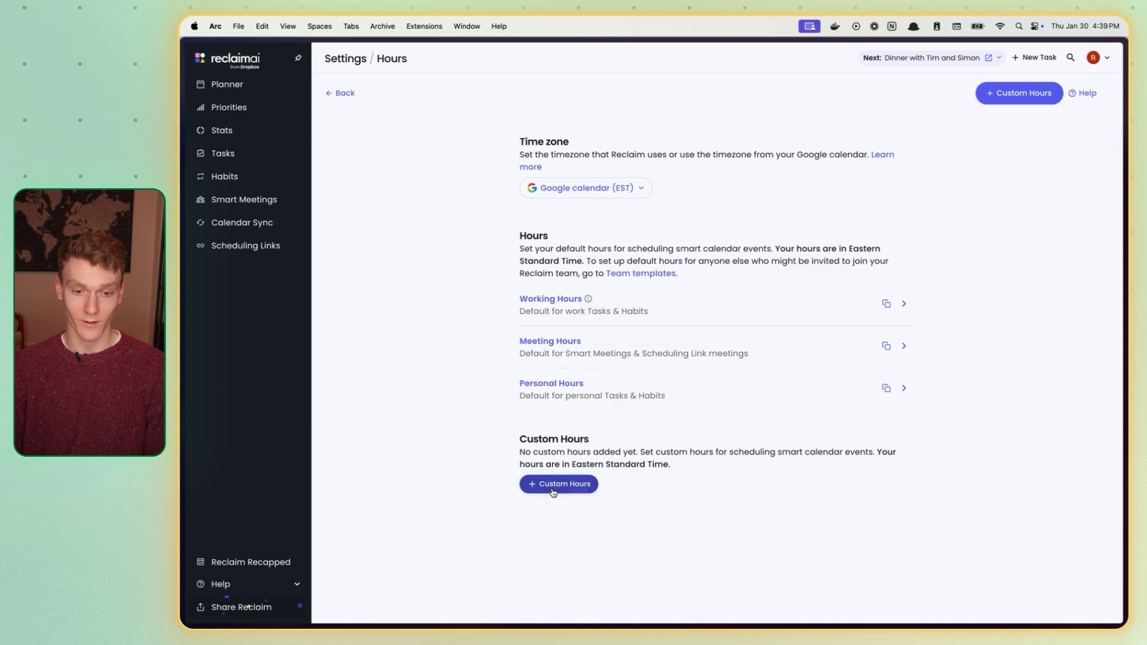
{"action": "left_click", "coordinate": [350, 95]}
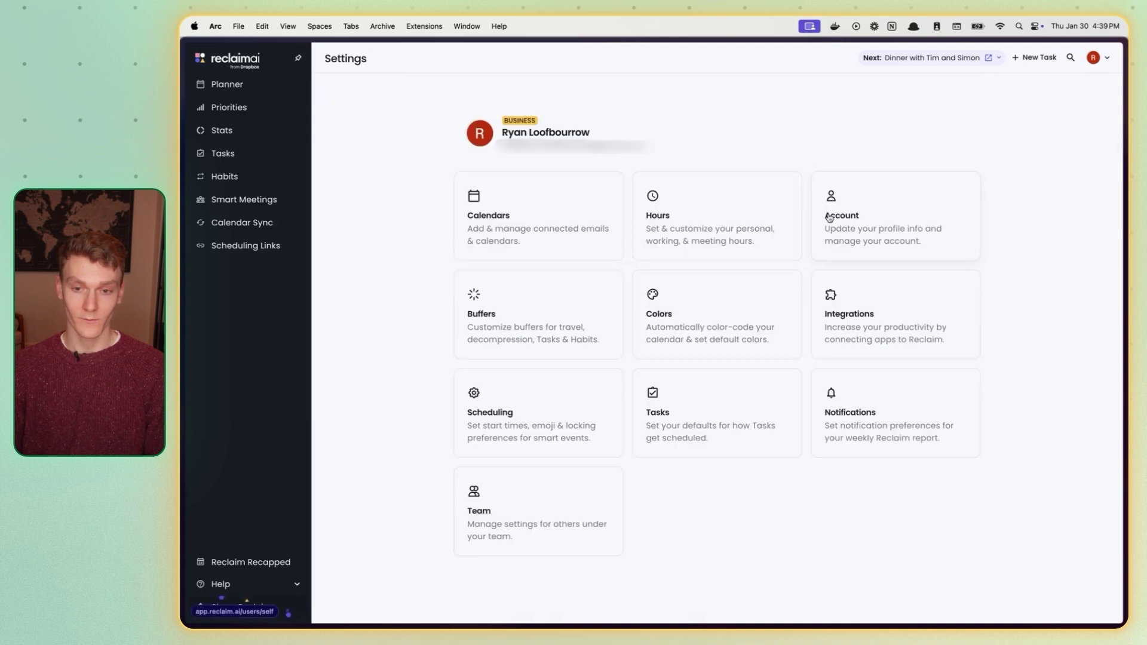
Step: Check the account settings and the buffer options for breaks, travel and decompression time, and return to the settings overview
{"action": "left_click", "coordinate": [883, 220]}
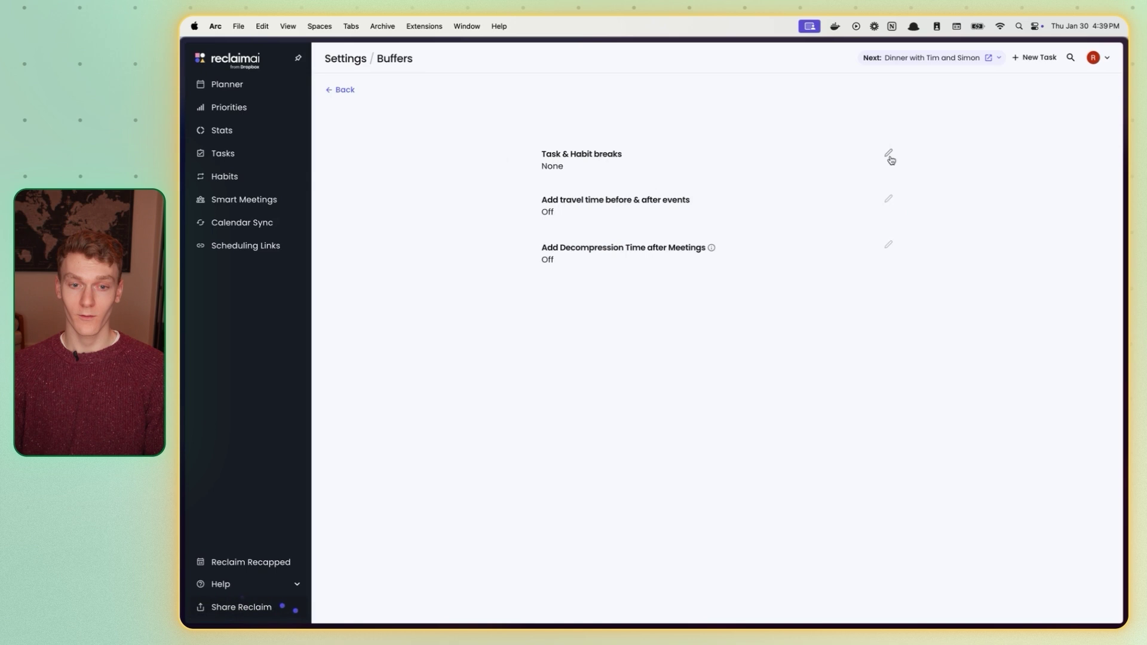
{"action": "left_click", "coordinate": [890, 155]}
{"action": "left_click", "coordinate": [615, 210]}
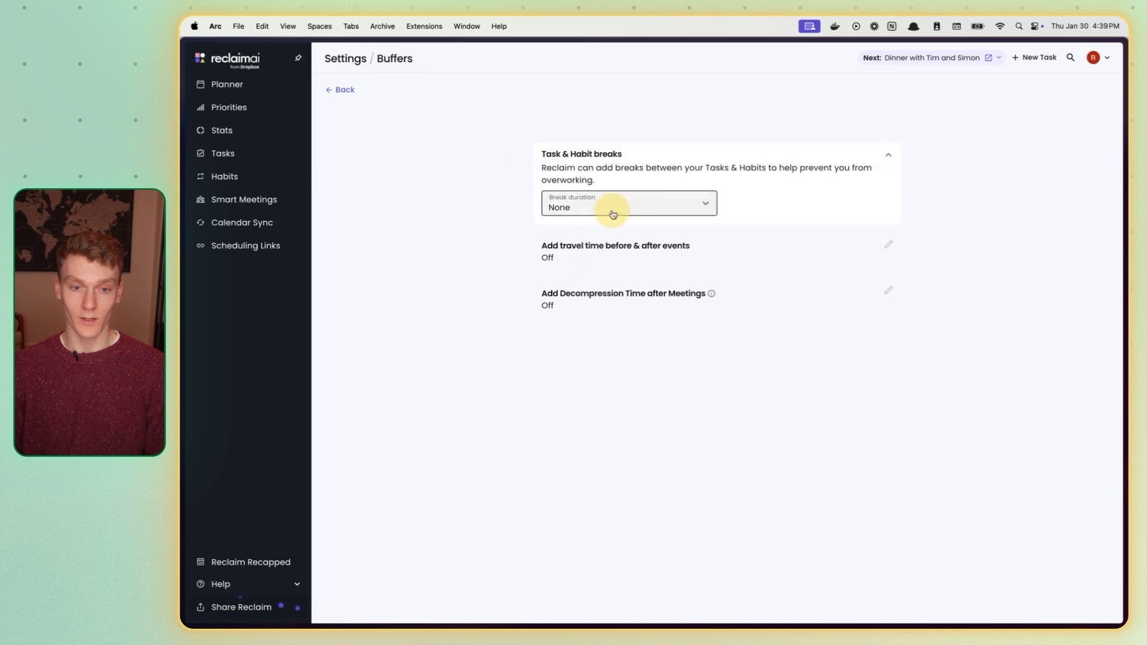
{"action": "left_click", "coordinate": [473, 221]}
{"action": "left_click", "coordinate": [641, 250]}
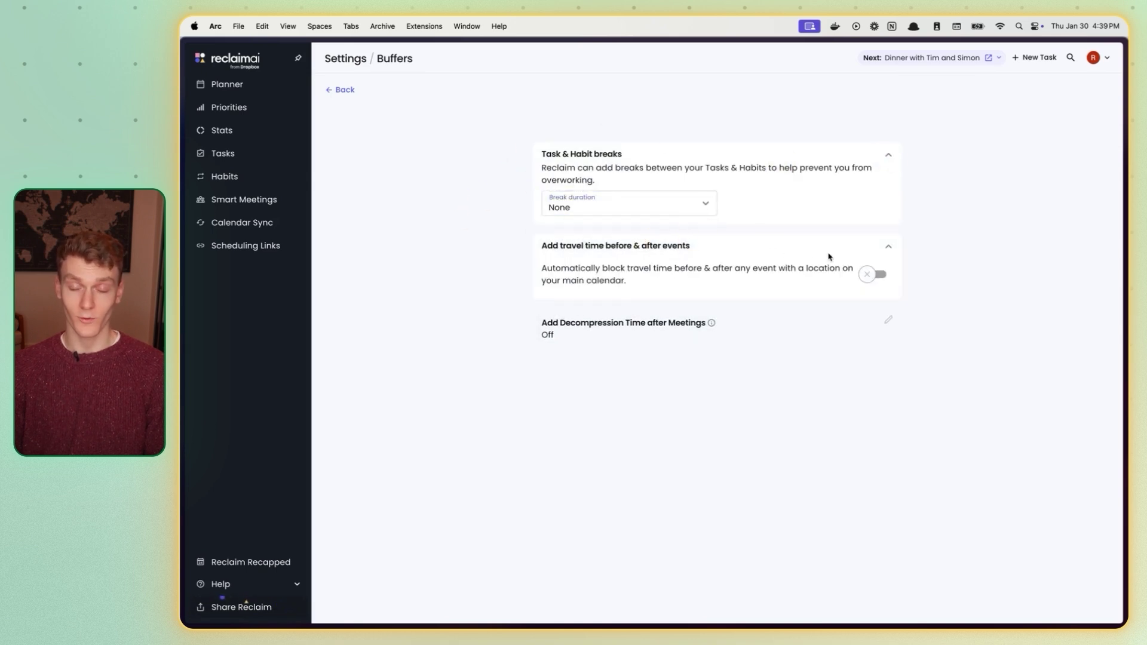
{"action": "left_click", "coordinate": [675, 327]}
{"action": "left_click", "coordinate": [346, 90]}
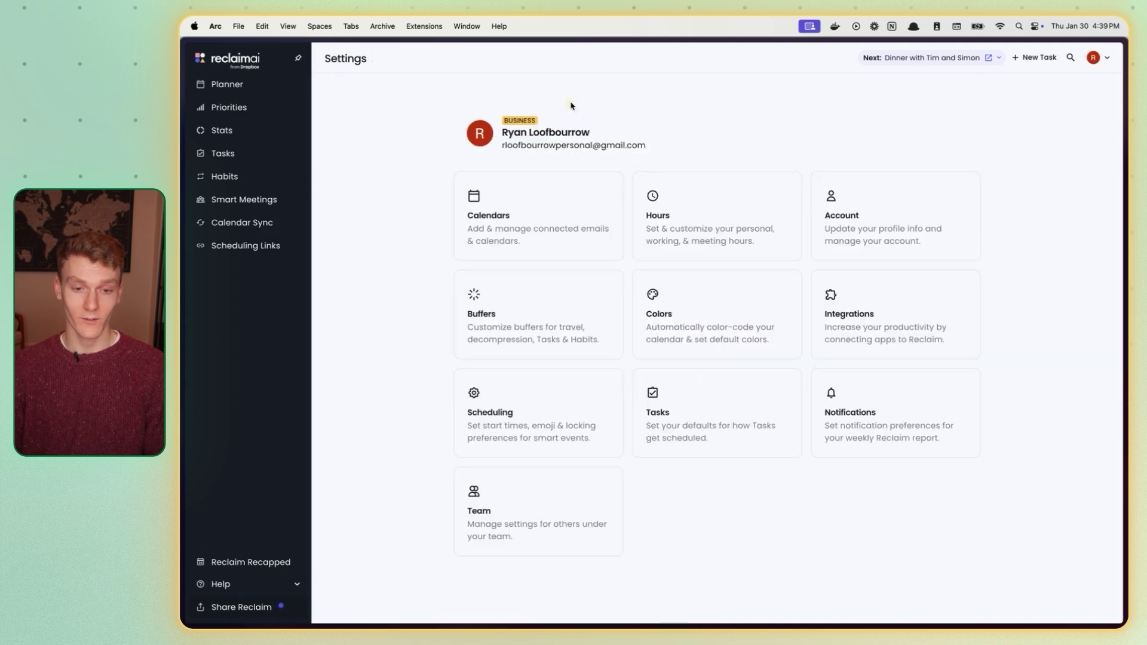
Step: Check the category color and calendar coloring options, examine the integrations available with the plan, and return to the settings overview
{"action": "left_click", "coordinate": [703, 326]}
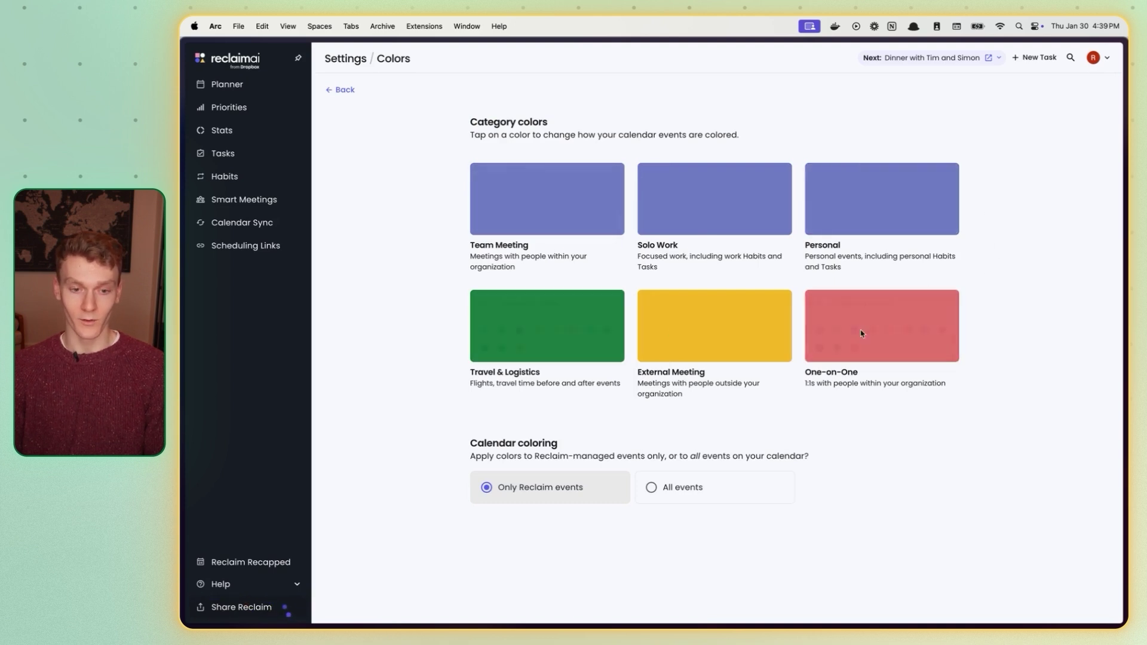
{"action": "key", "text": "super+bracketleft"}
{"action": "left_click", "coordinate": [861, 311]}
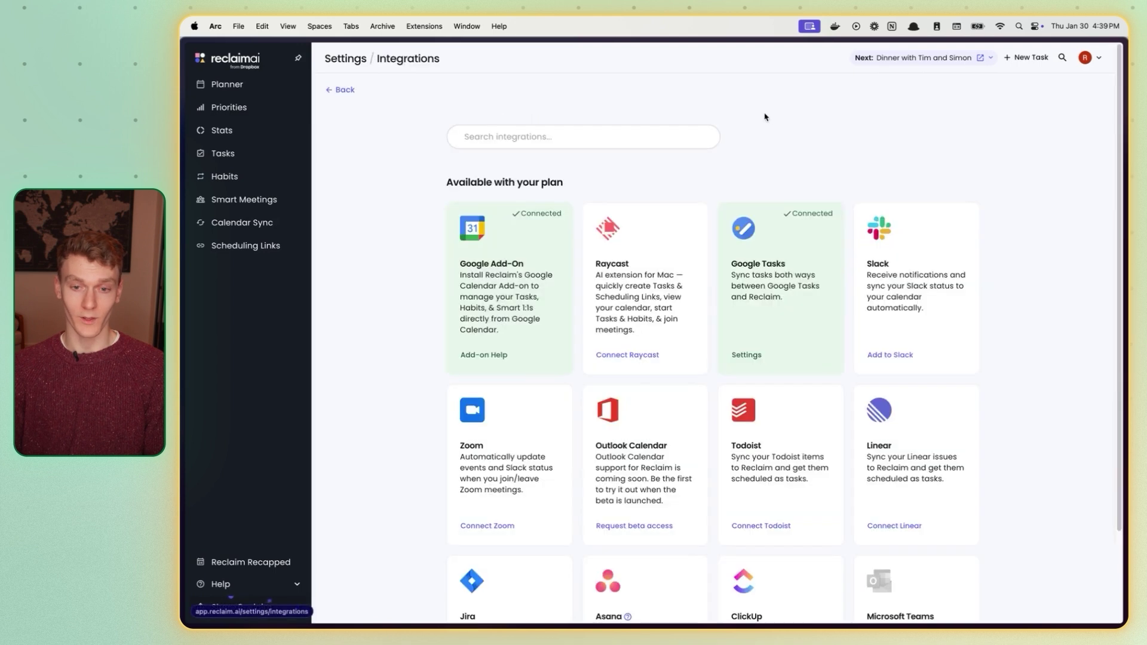
{"action": "scroll", "coordinate": [644, 94], "scroll_direction": "down", "scroll_amount": 1}
{"action": "scroll", "coordinate": [500, 219], "scroll_direction": "up", "scroll_amount": 1}
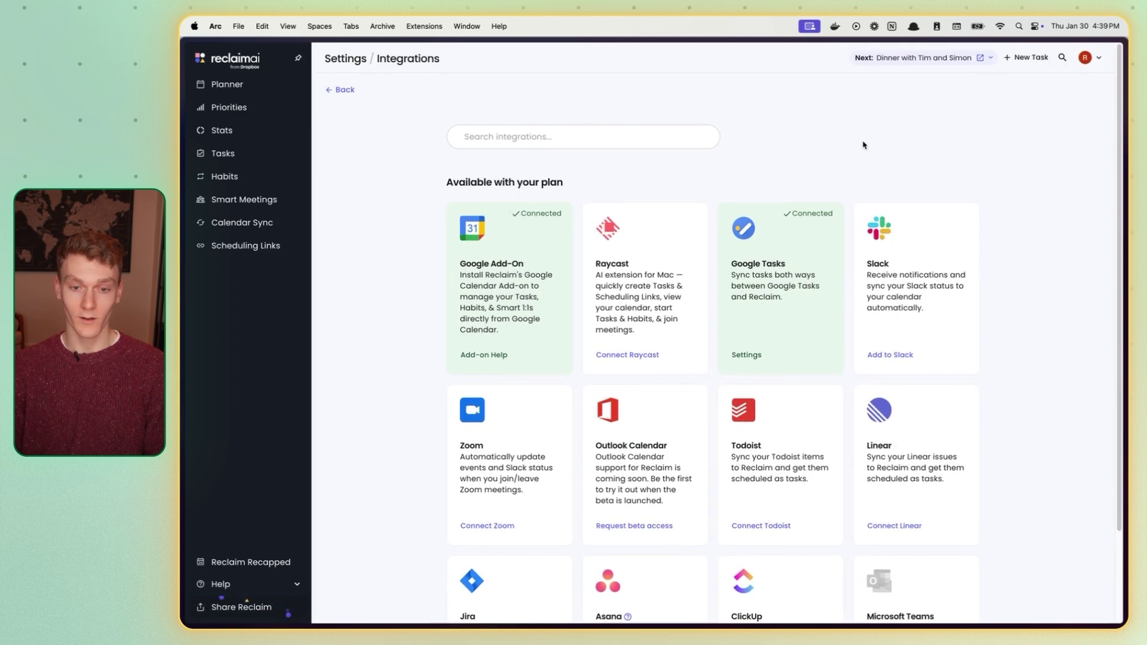
{"action": "scroll", "coordinate": [862, 145], "scroll_direction": "down", "scroll_amount": 1}
{"action": "scroll", "coordinate": [1023, 239], "scroll_direction": "down", "scroll_amount": 1}
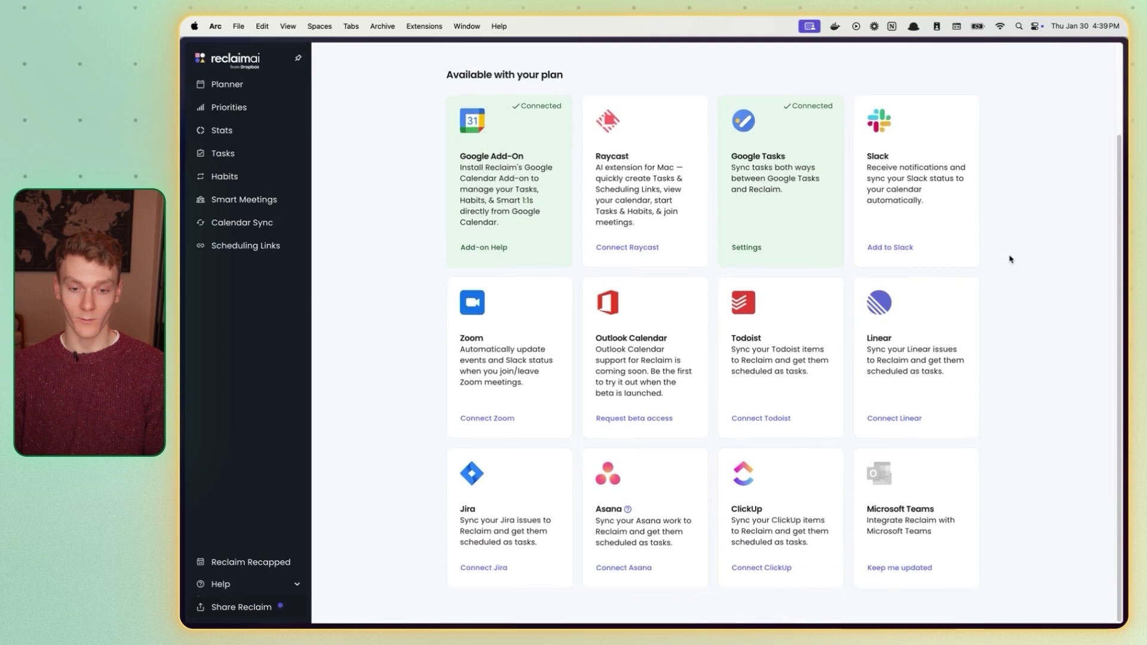
{"action": "scroll", "coordinate": [640, 196], "scroll_direction": "up", "scroll_amount": 2}
{"action": "left_click", "coordinate": [342, 90]}
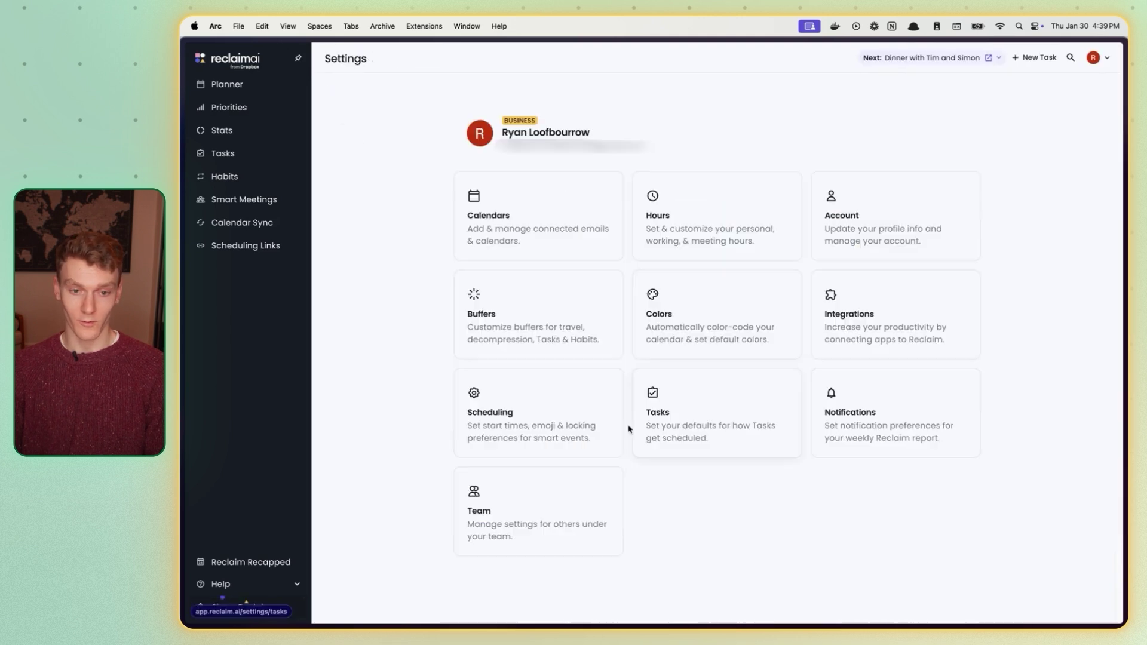
Step: Look through the scheduling, task and notification settings, and open the team settings
{"action": "left_click", "coordinate": [597, 414]}
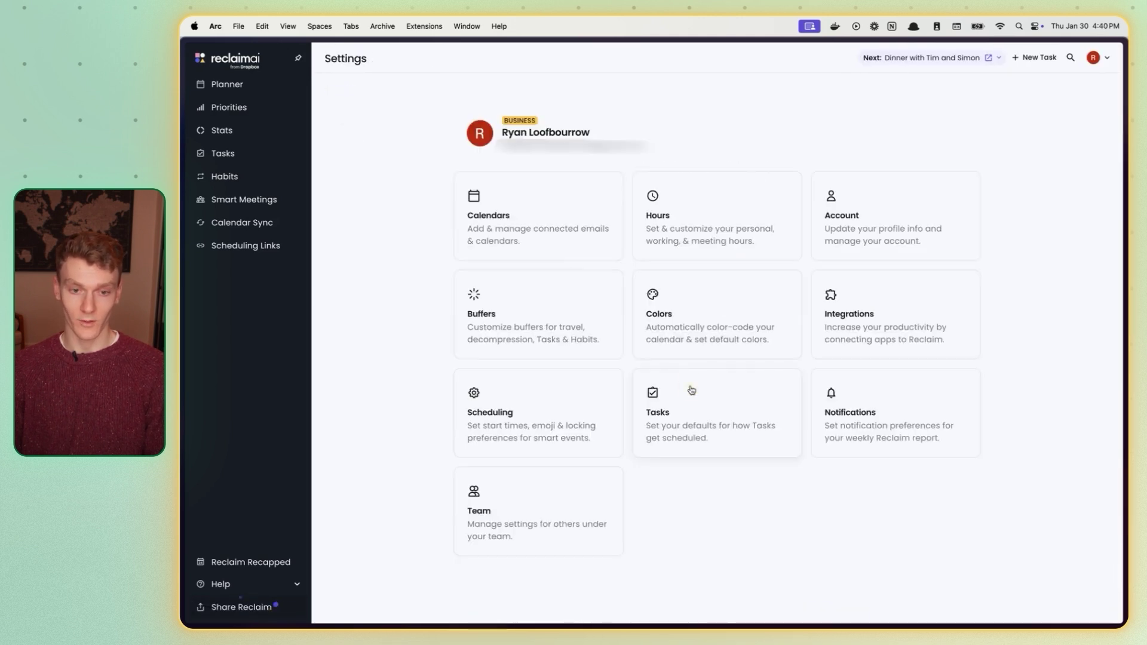
{"action": "left_click", "coordinate": [691, 390]}
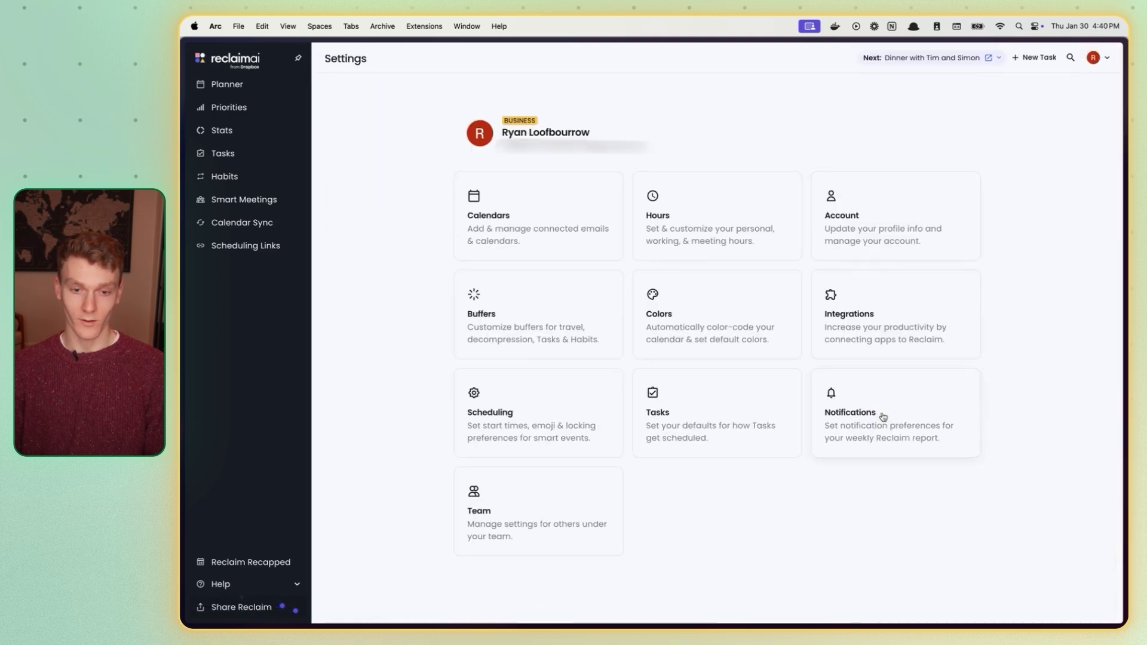
{"action": "left_click", "coordinate": [883, 418]}
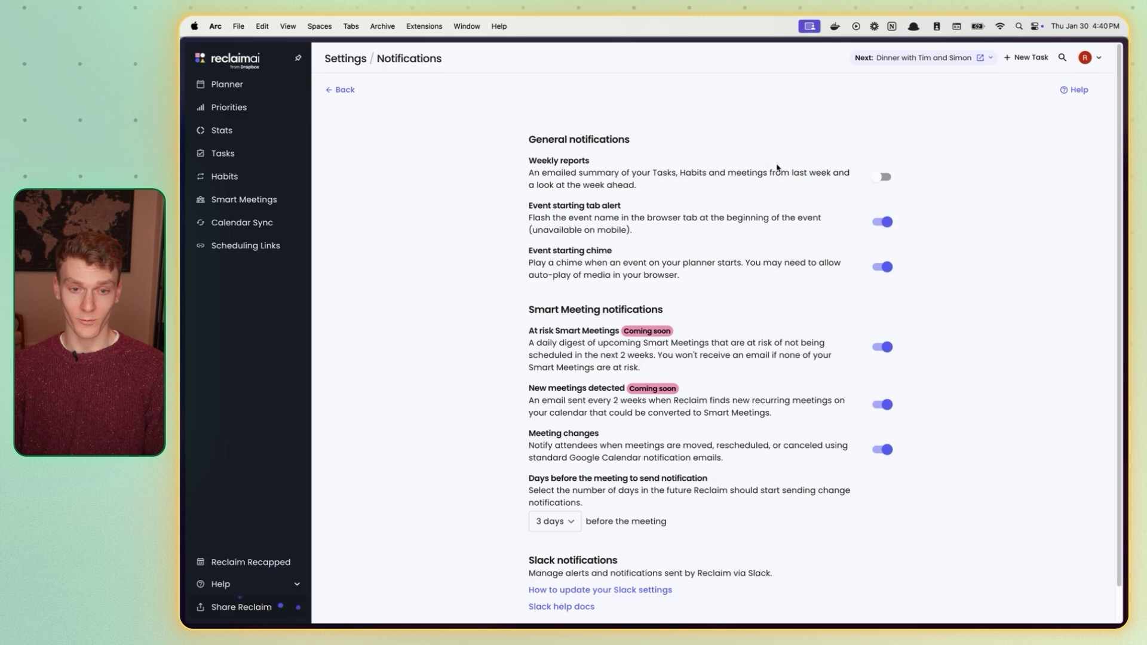
{"action": "scroll", "coordinate": [776, 119], "scroll_direction": "down", "scroll_amount": 1}
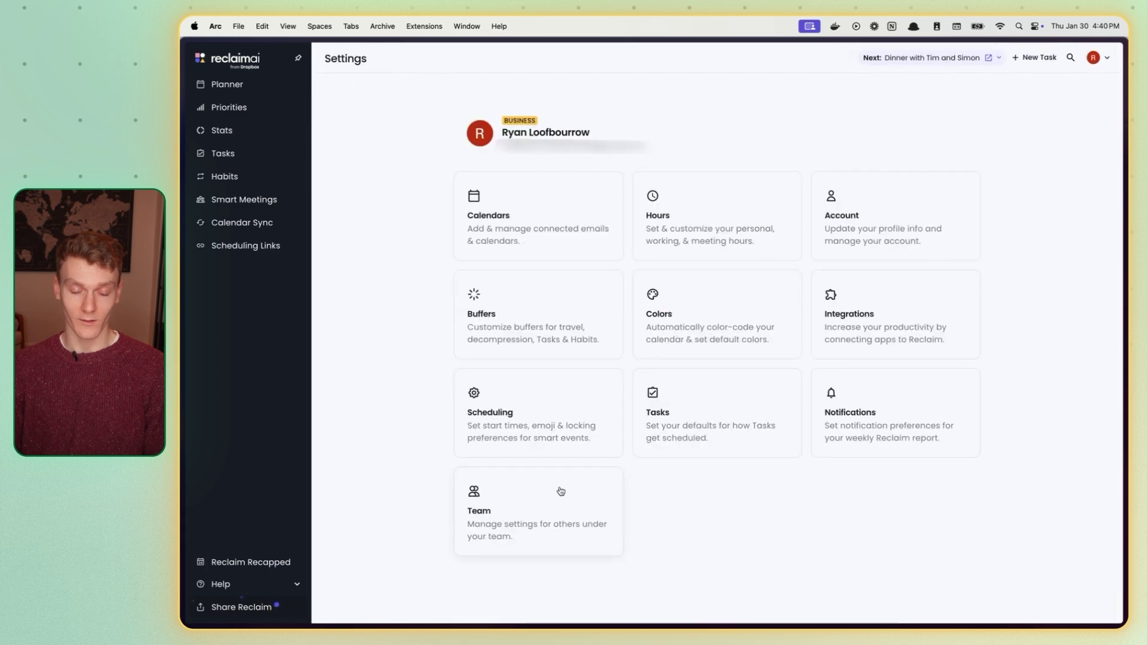
{"action": "left_click", "coordinate": [560, 491]}
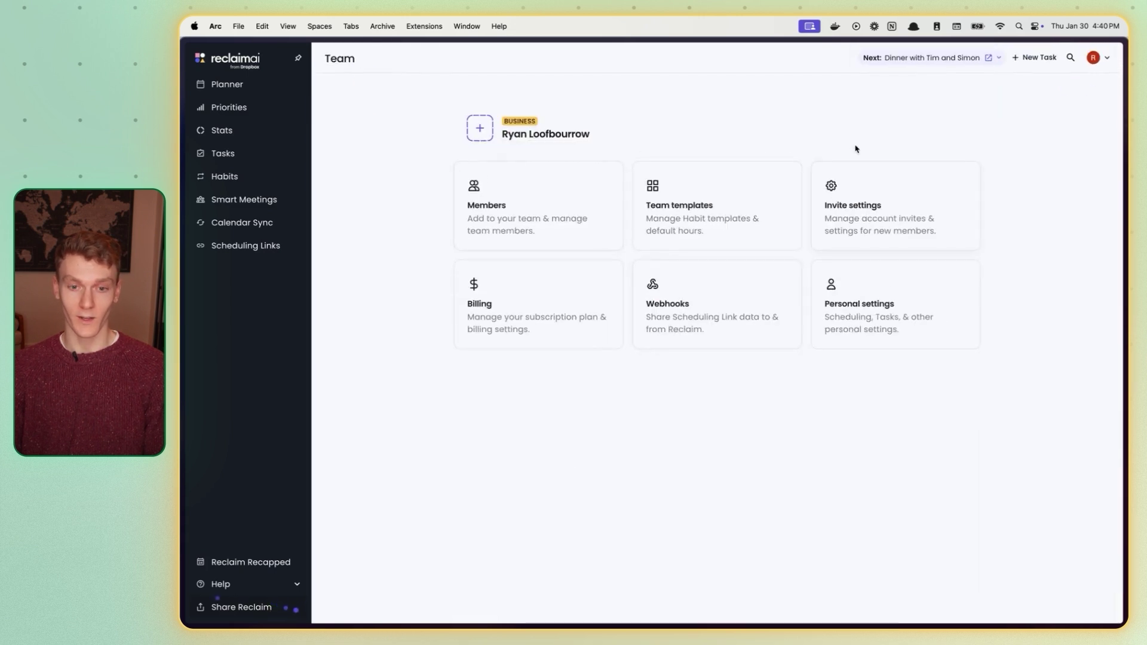